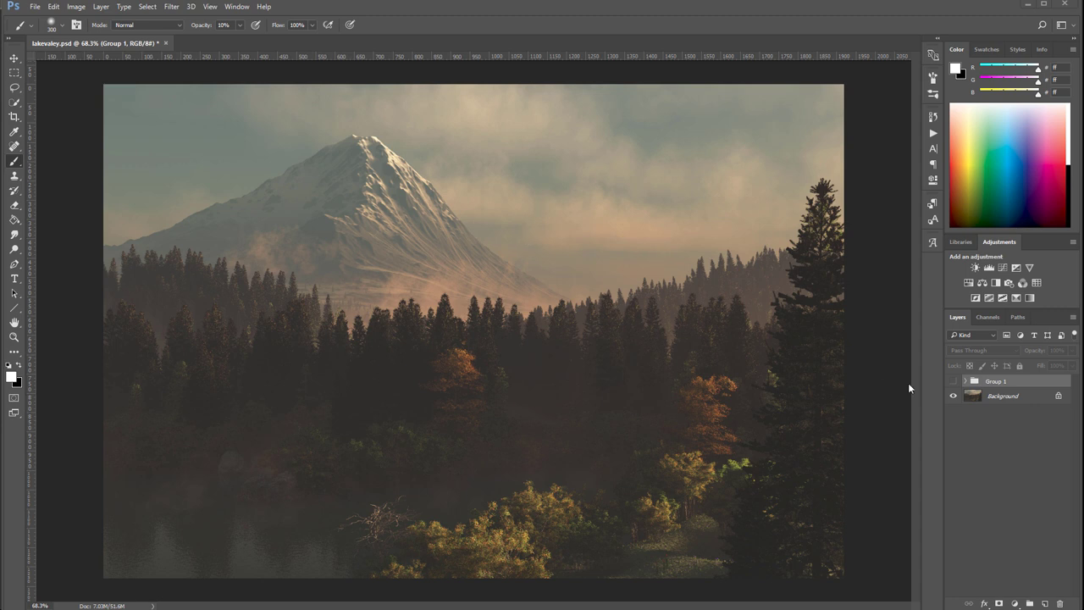
# Compare the photo with and without Group 1's grading, then set Group 1's opacity to about 51%
pyautogui.click(953, 383)
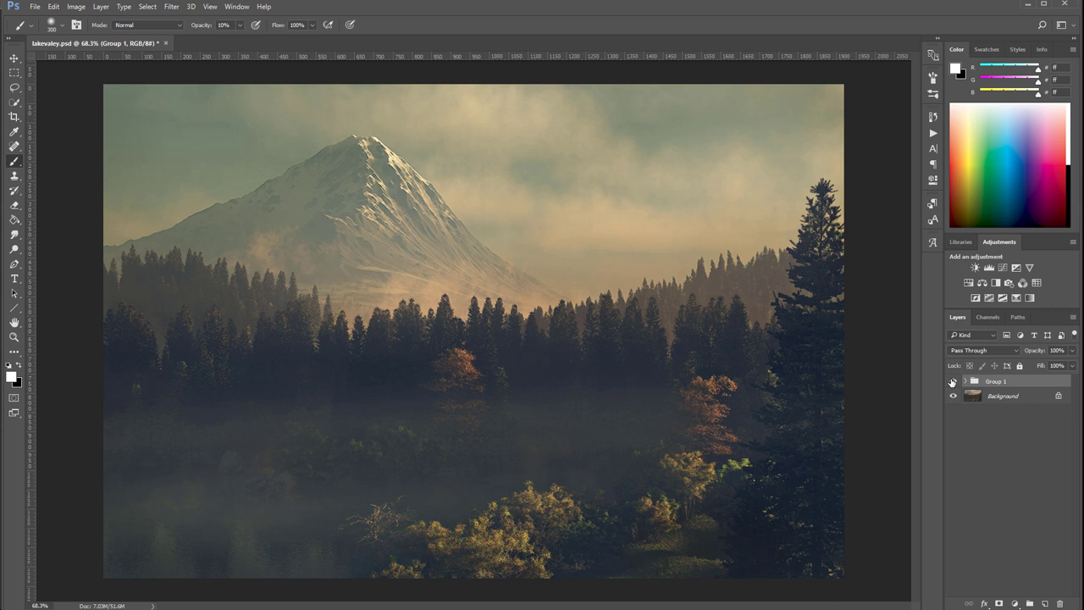
pyautogui.click(953, 382)
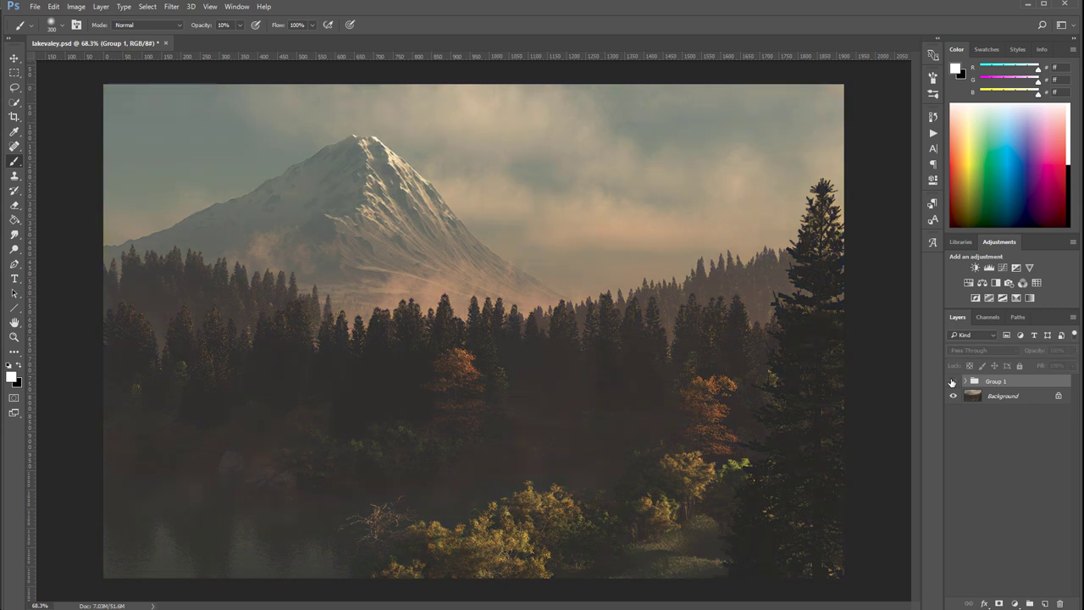
pyautogui.click(952, 383)
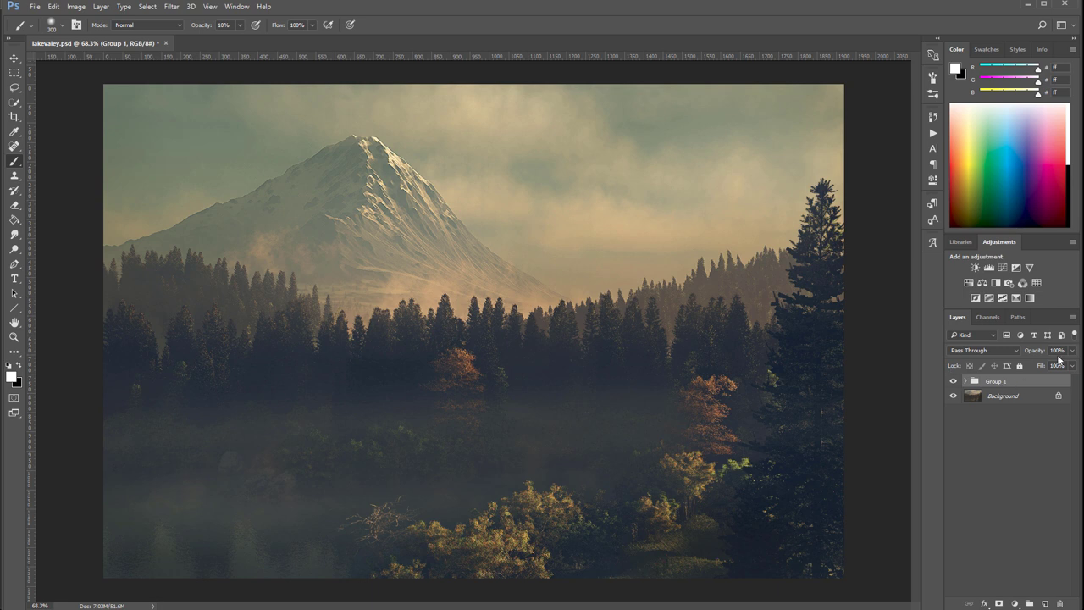
pyautogui.click(1073, 350)
pyautogui.moveTo(1073, 365); pyautogui.dragTo(1047, 364)
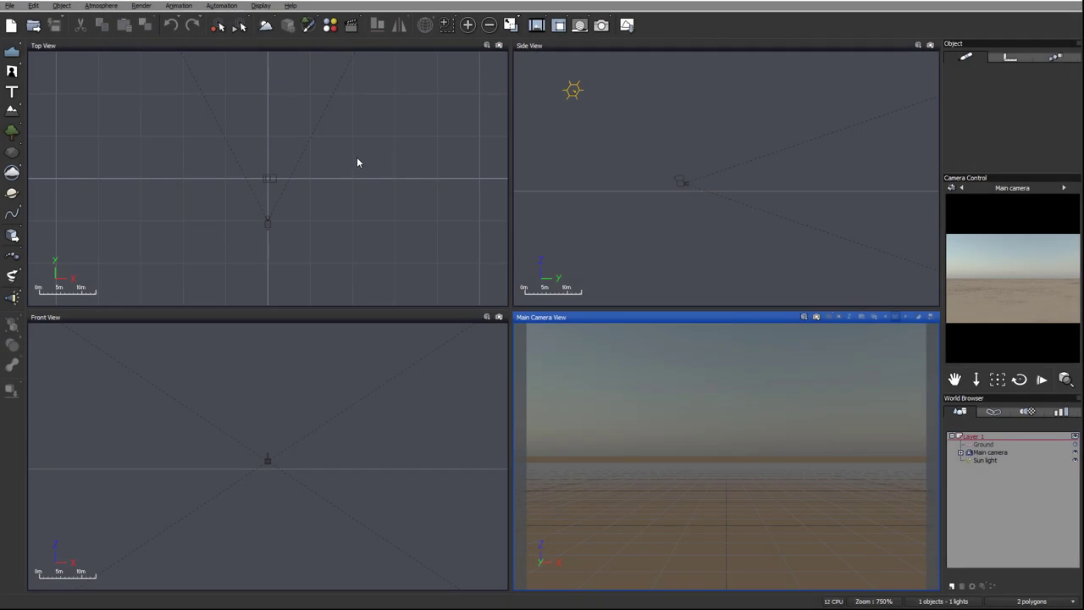
# Pan around the Top View to inspect the empty scene of ground, main camera and sun
pyautogui.moveTo(357, 159)
pyautogui.mouseDown(button='right')
pyautogui.moveTo(352, 196)
pyautogui.moveTo(343, 167)
pyautogui.mouseUp(button='right')
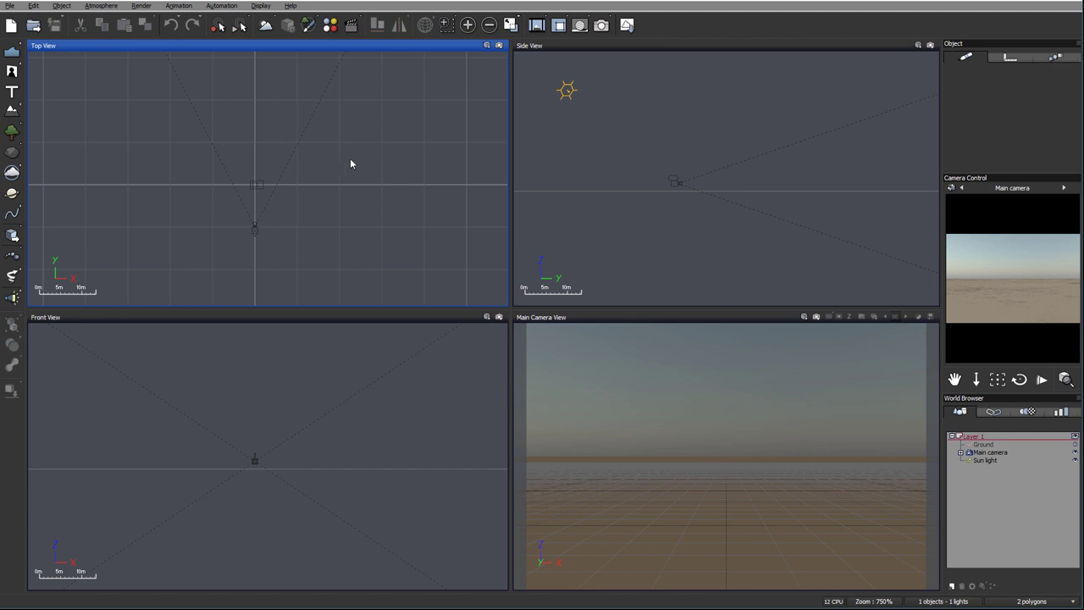
pyautogui.moveTo(335, 179); pyautogui.dragTo(307, 149, button='right')
pyautogui.moveTo(373, 161); pyautogui.dragTo(381, 174, button='right')
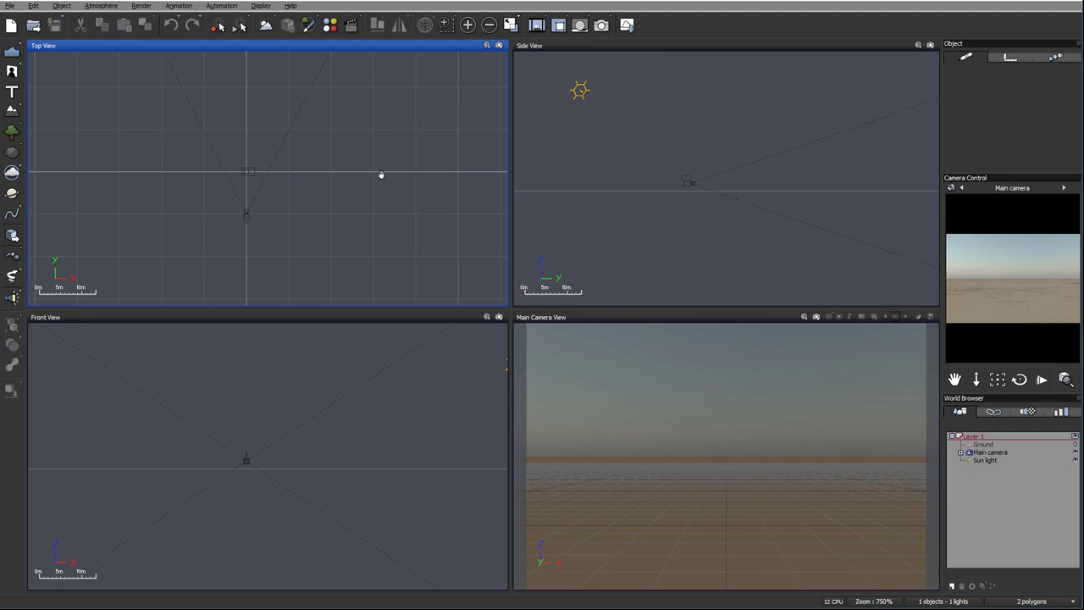
pyautogui.moveTo(390, 147); pyautogui.dragTo(390, 169, button='right')
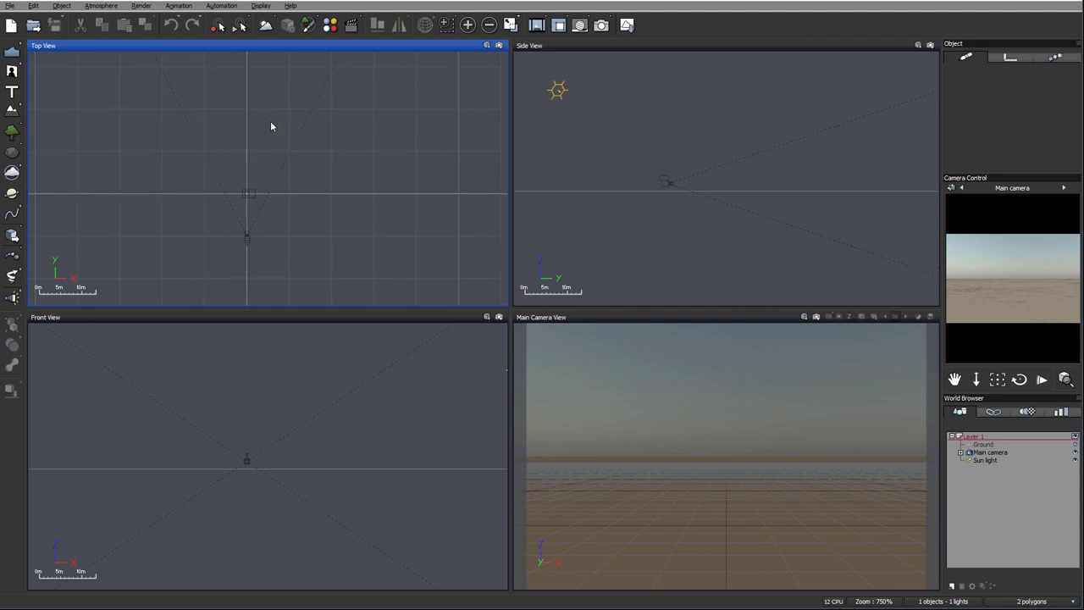
pyautogui.moveTo(370, 192); pyautogui.dragTo(372, 167, button='right')
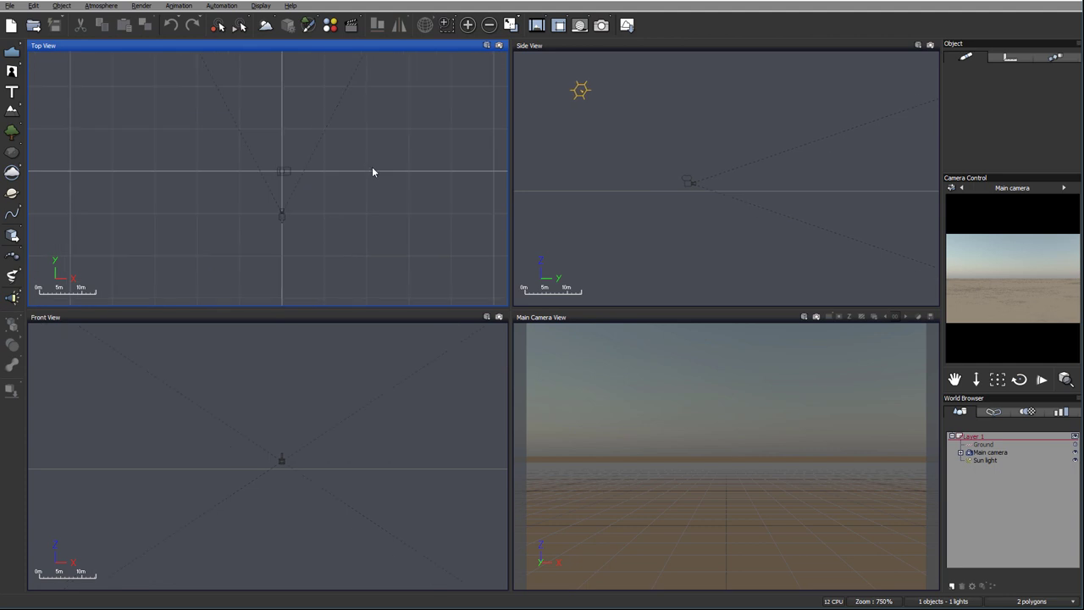
pyautogui.moveTo(425, 154); pyautogui.dragTo(387, 155, button='right')
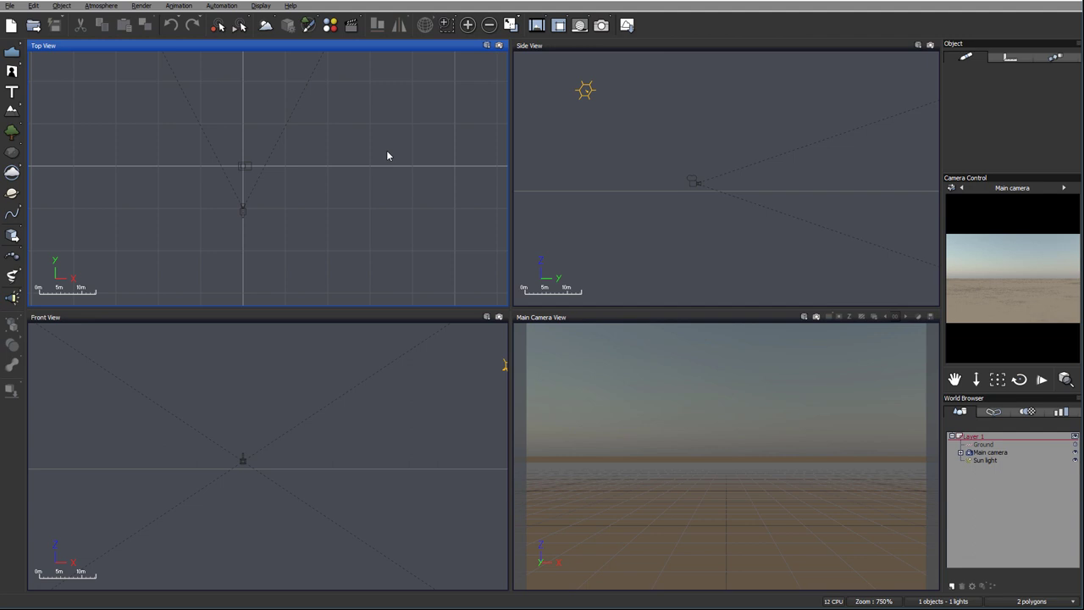
pyautogui.moveTo(378, 147); pyautogui.dragTo(258, 144, button='right')
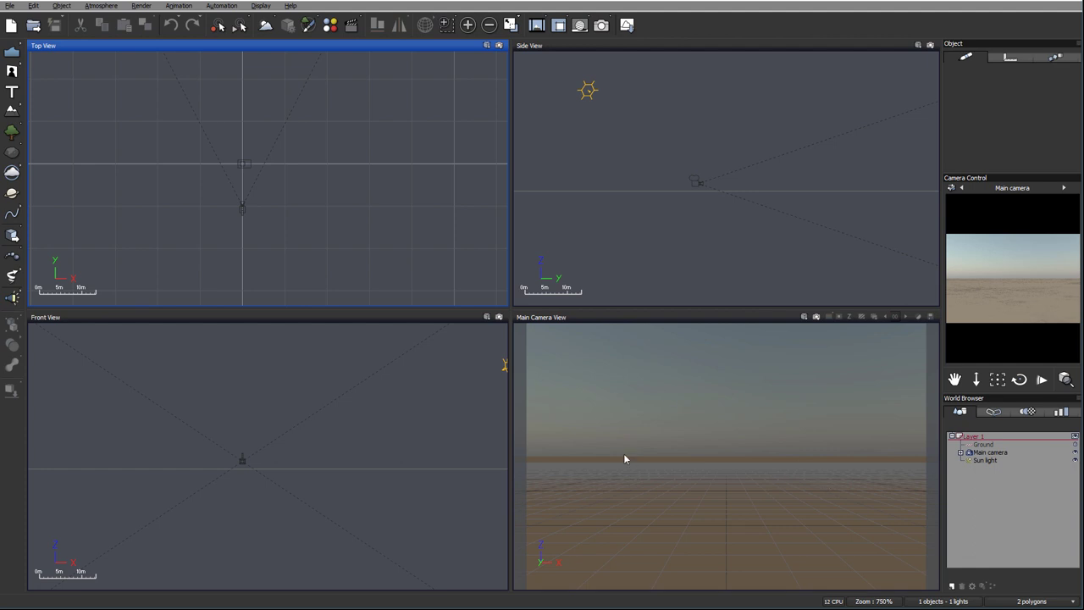
# Add a heightfield terrain, move it up and left in Top View, and edit it in the Terrain Editor
pyautogui.click(12, 112)
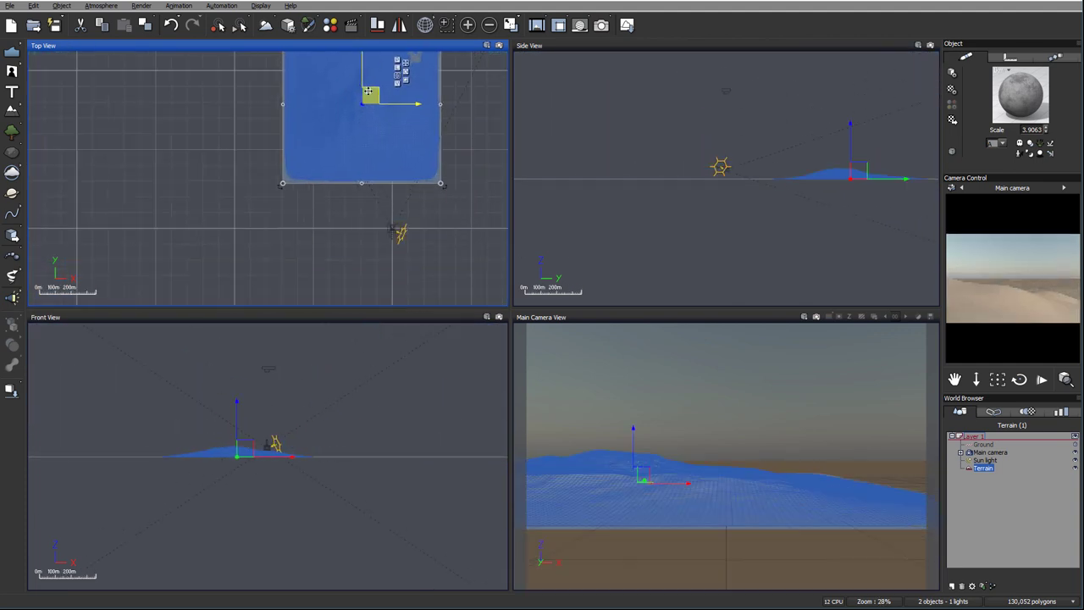
pyautogui.moveTo(320, 198); pyautogui.dragTo(297, 154)
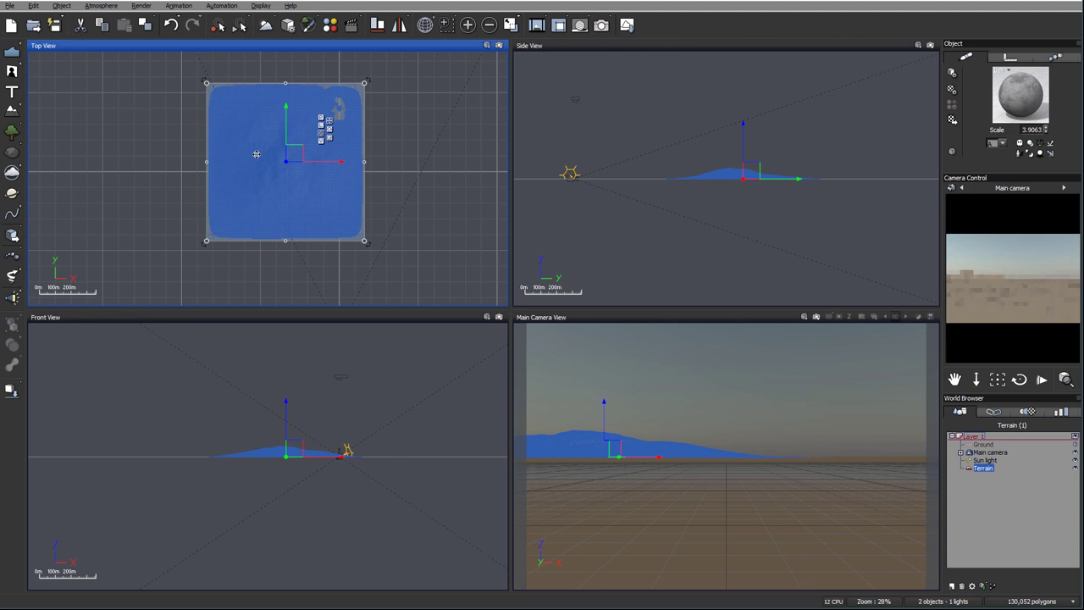
pyautogui.rightClick(255, 154)
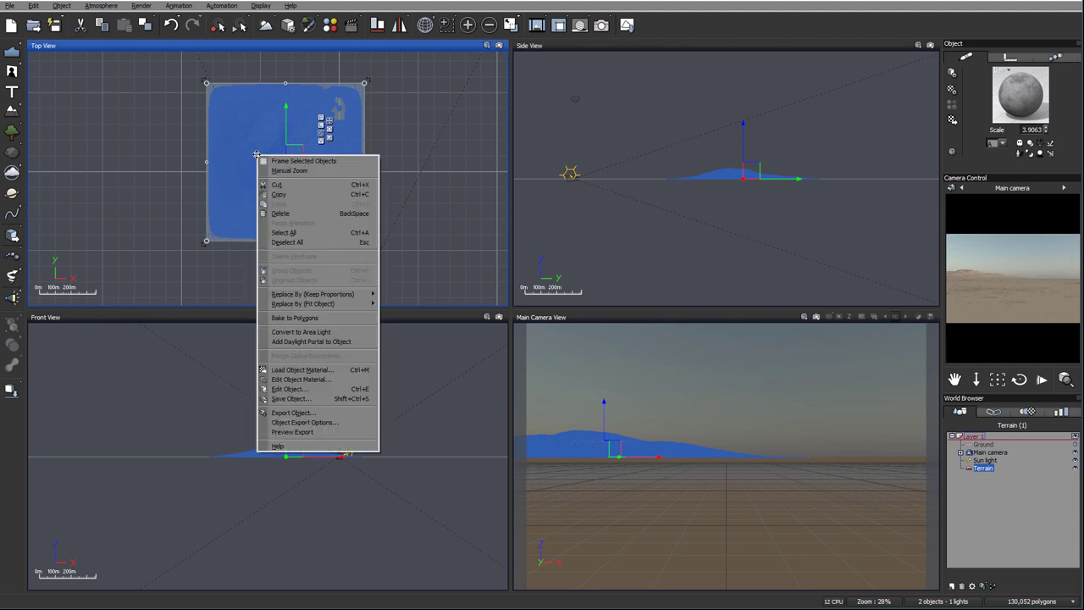
pyautogui.click(329, 389)
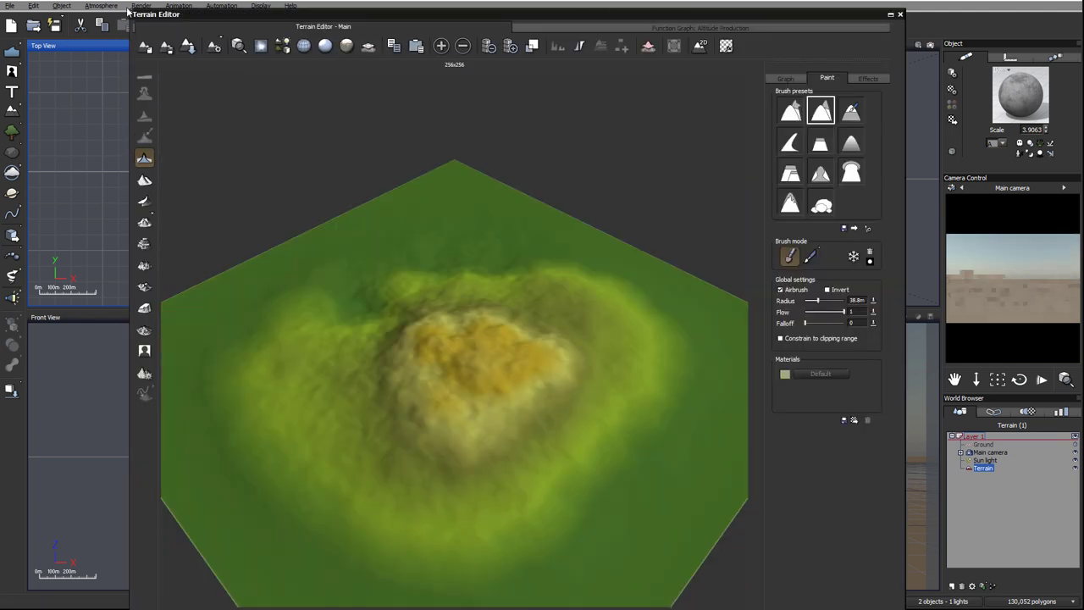
pyautogui.moveTo(129, 12); pyautogui.dragTo(146, 96)
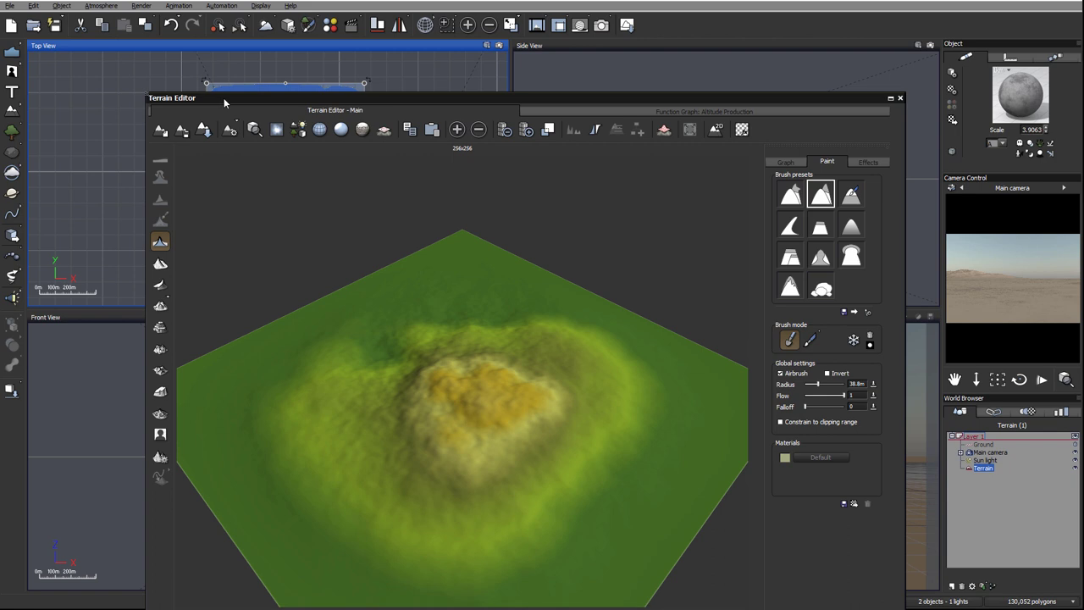
pyautogui.moveTo(224, 101); pyautogui.dragTo(180, 17)
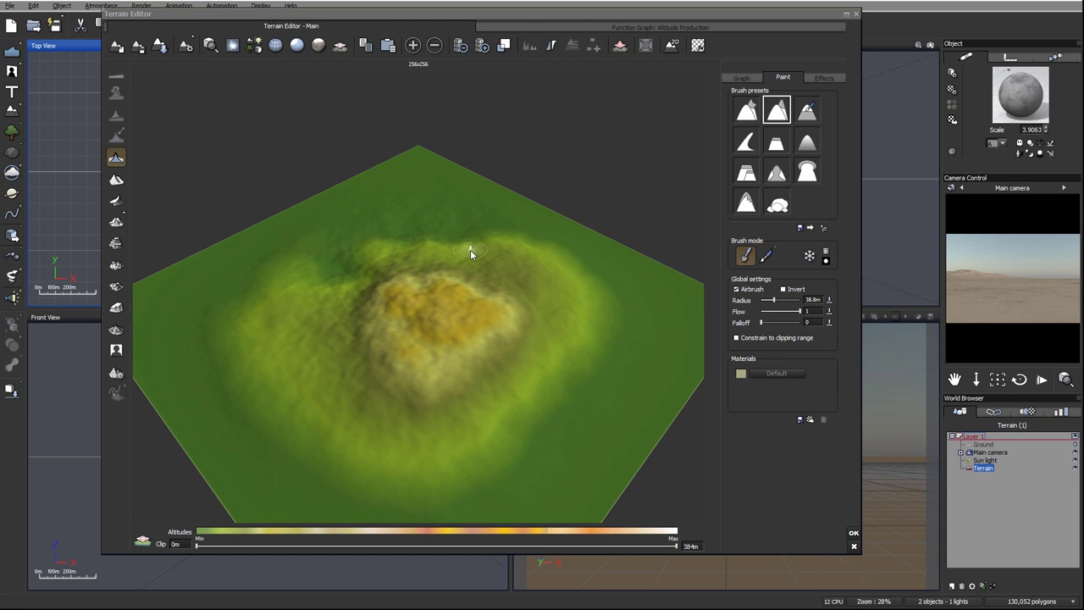
pyautogui.moveTo(569, 259)
pyautogui.mouseDown(button='right')
pyautogui.moveTo(552, 310)
pyautogui.moveTo(423, 254)
pyautogui.moveTo(516, 262)
pyautogui.moveTo(520, 322)
pyautogui.moveTo(433, 331)
pyautogui.moveTo(458, 317)
pyautogui.moveTo(466, 288)
pyautogui.mouseUp(button='right')
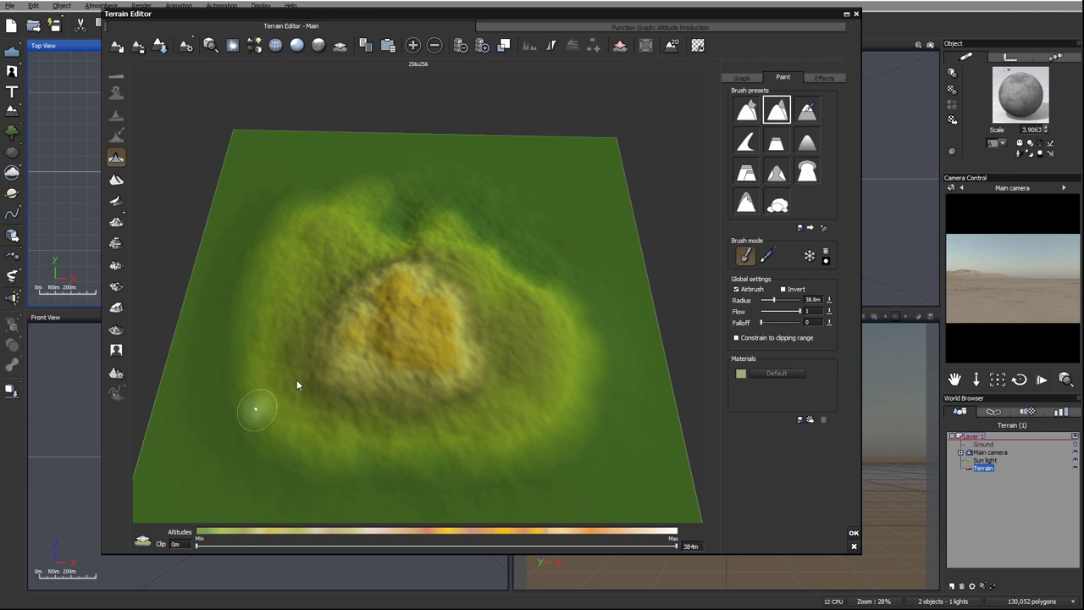
pyautogui.moveTo(306, 369); pyautogui.dragTo(330, 285, button='right')
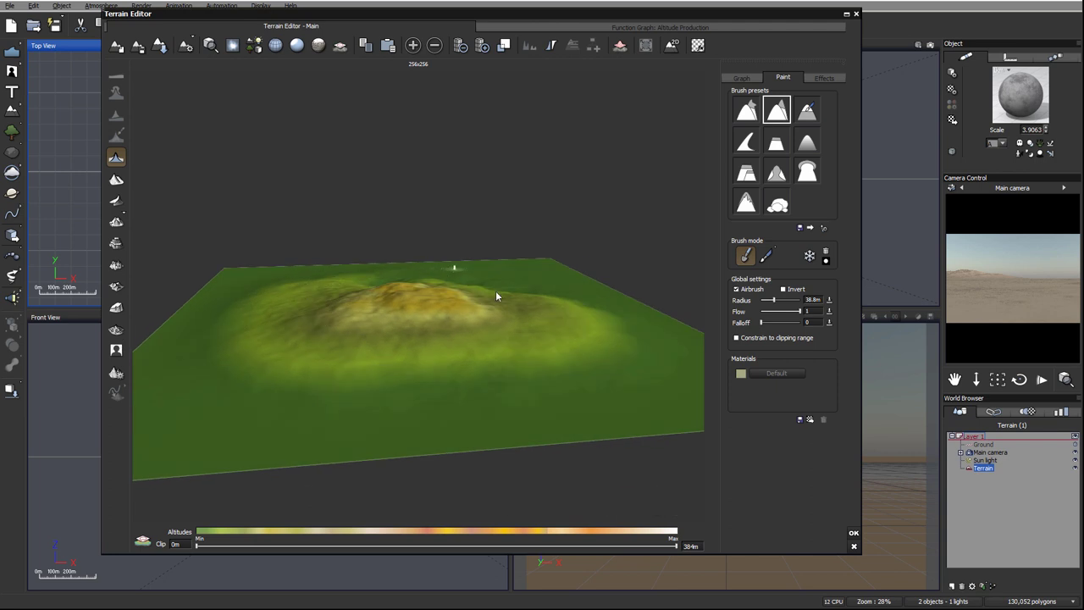
pyautogui.moveTo(534, 301)
pyautogui.mouseDown(button='right')
pyautogui.moveTo(598, 350)
pyautogui.moveTo(385, 354)
pyautogui.moveTo(507, 370)
pyautogui.moveTo(542, 358)
pyautogui.mouseUp(button='right')
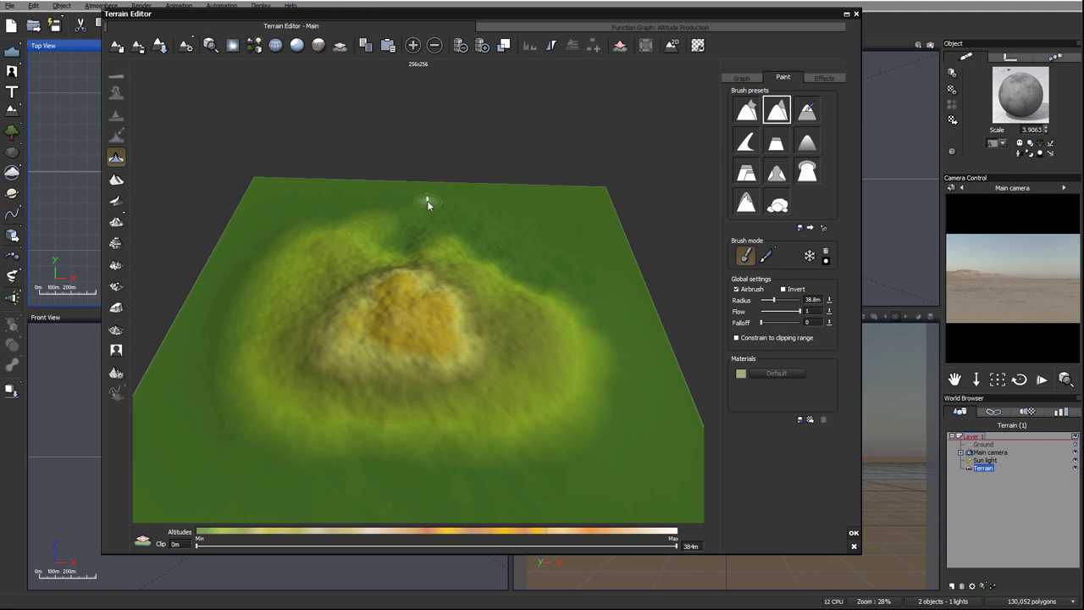
pyautogui.moveTo(456, 281); pyautogui.dragTo(351, 289, button='right')
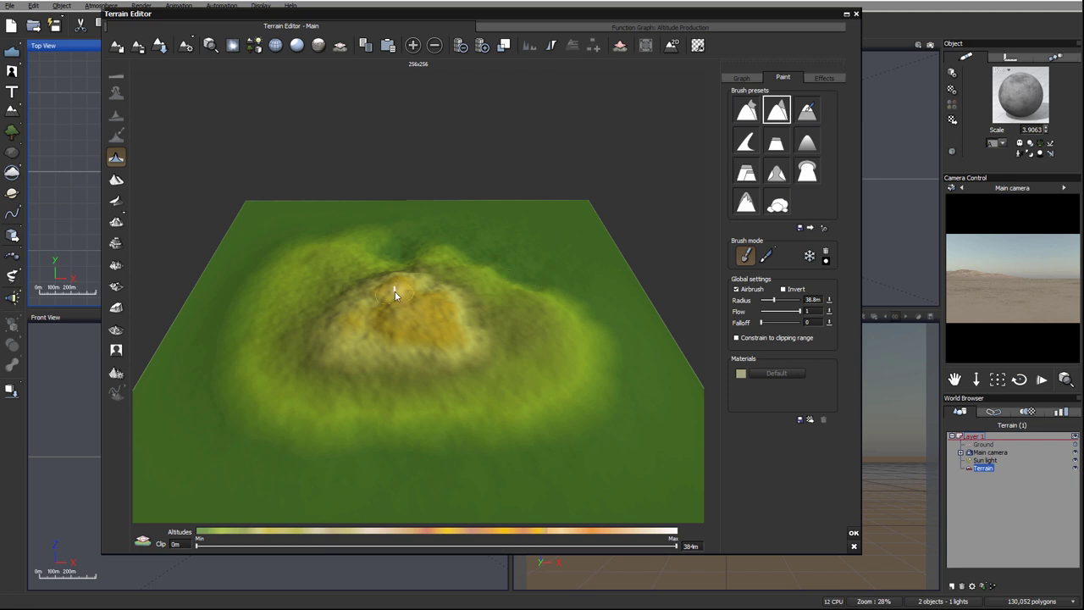
pyautogui.moveTo(388, 289); pyautogui.dragTo(394, 275, button='right')
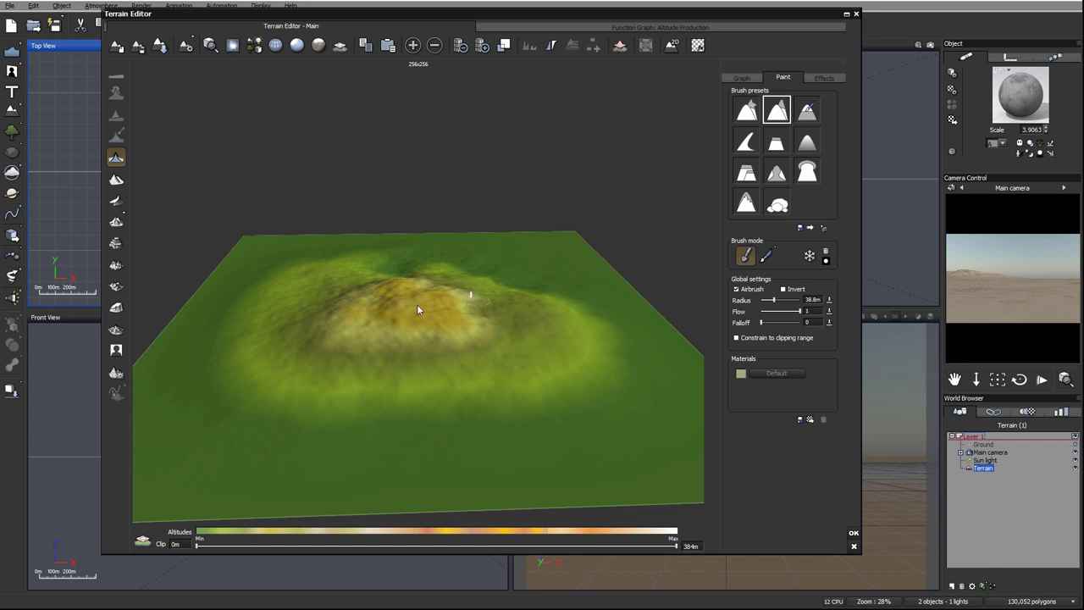
pyautogui.moveTo(380, 307)
pyautogui.mouseDown(button='right')
pyautogui.moveTo(437, 312)
pyautogui.moveTo(466, 295)
pyautogui.moveTo(366, 341)
pyautogui.moveTo(382, 308)
pyautogui.moveTo(381, 322)
pyautogui.moveTo(414, 325)
pyautogui.mouseUp(button='right')
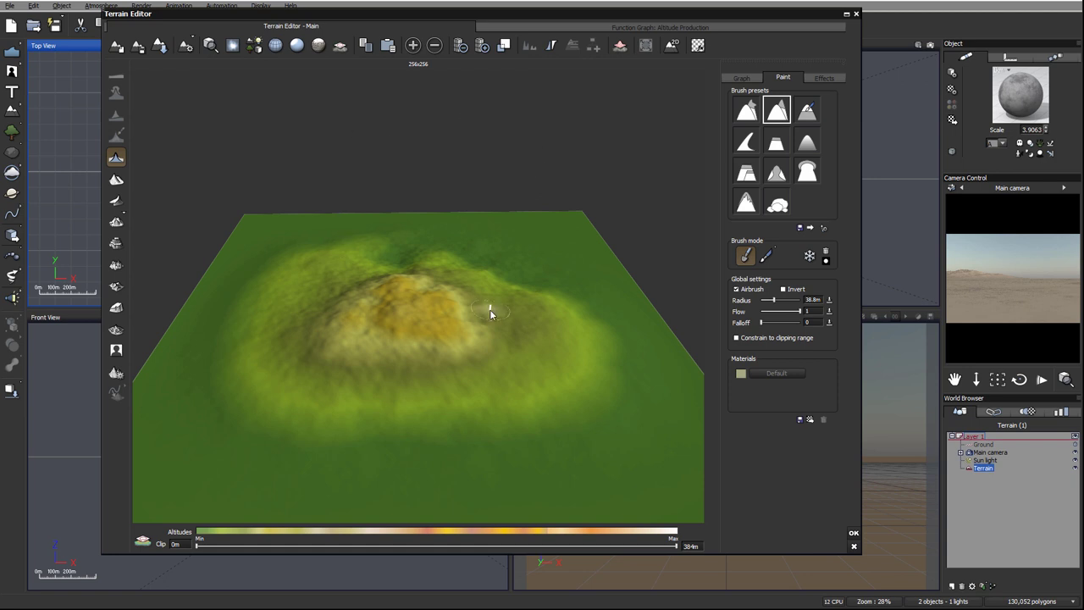
pyautogui.moveTo(439, 275); pyautogui.dragTo(397, 271, button='right')
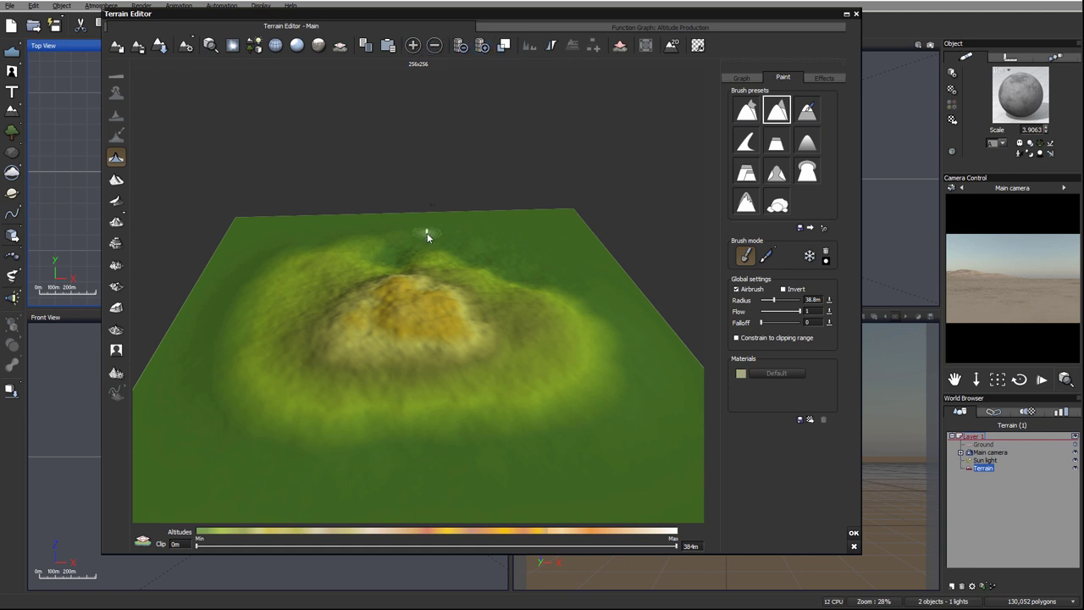
pyautogui.moveTo(427, 233)
pyautogui.mouseDown(button='right')
pyautogui.moveTo(420, 246)
pyautogui.moveTo(509, 258)
pyautogui.moveTo(507, 280)
pyautogui.moveTo(424, 303)
pyautogui.moveTo(404, 267)
pyautogui.moveTo(416, 252)
pyautogui.mouseUp(button='right')
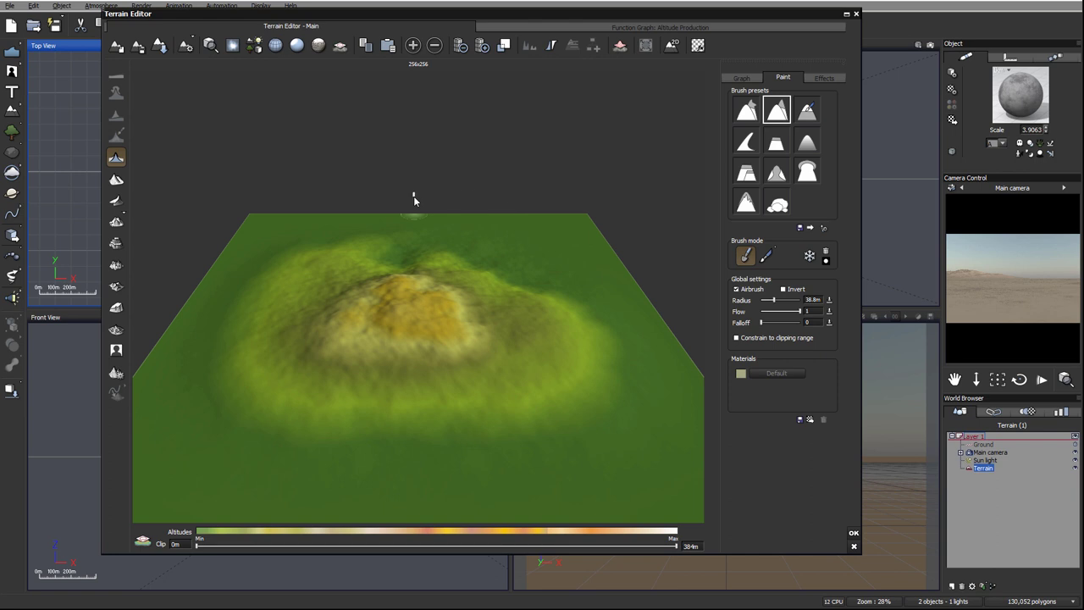
# Double the terrain resolution twice to 1024x1024 and orbit the preview to check the finer detail
pyautogui.click(482, 45)
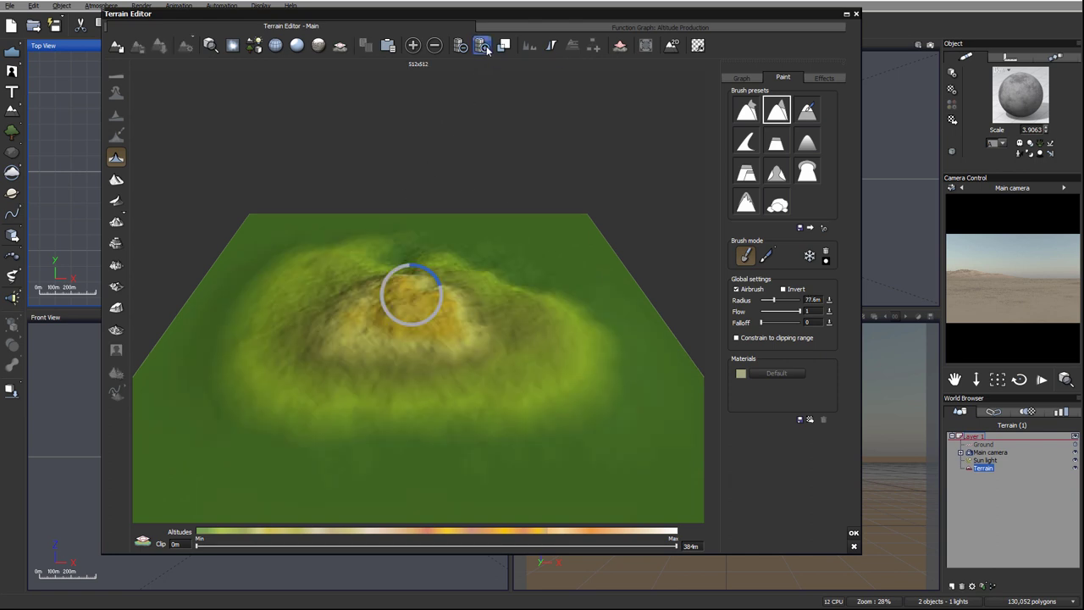
pyautogui.click(482, 46)
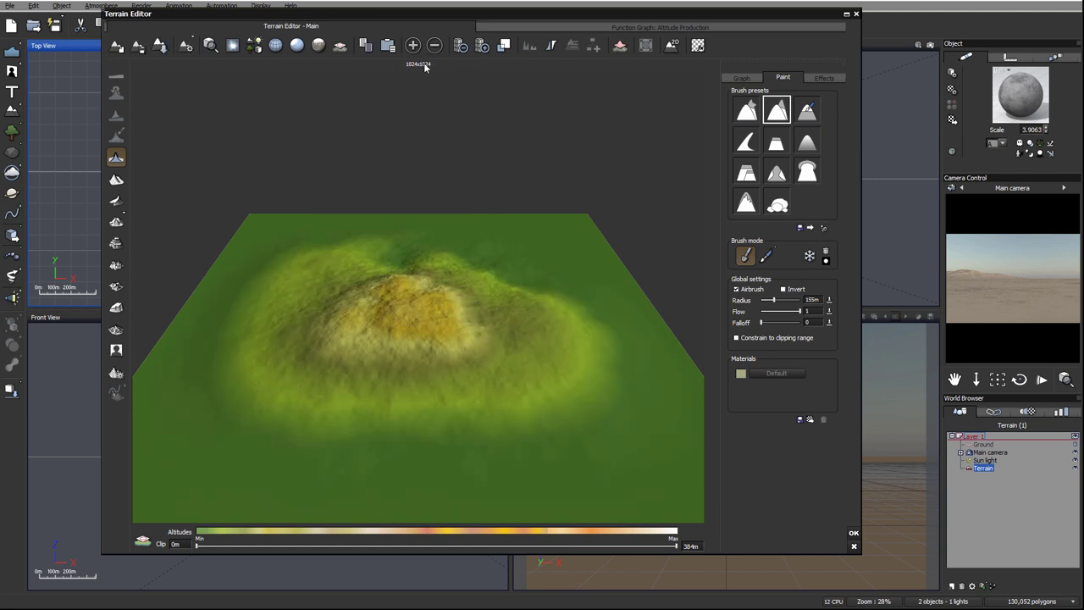
pyautogui.moveTo(348, 254); pyautogui.dragTo(466, 280, button='right')
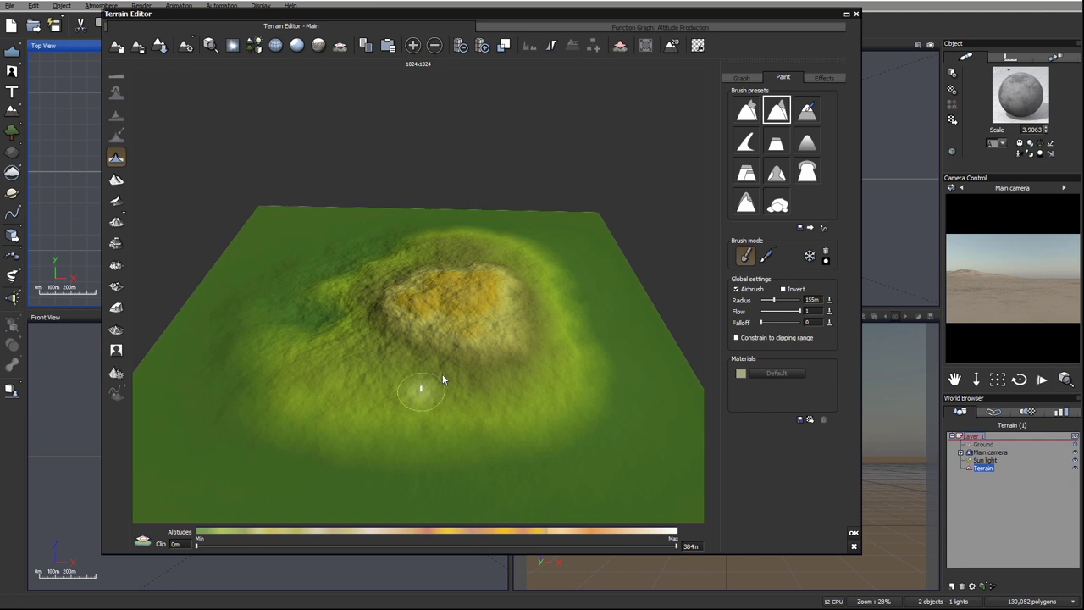
pyautogui.moveTo(510, 320); pyautogui.dragTo(392, 296, button='right')
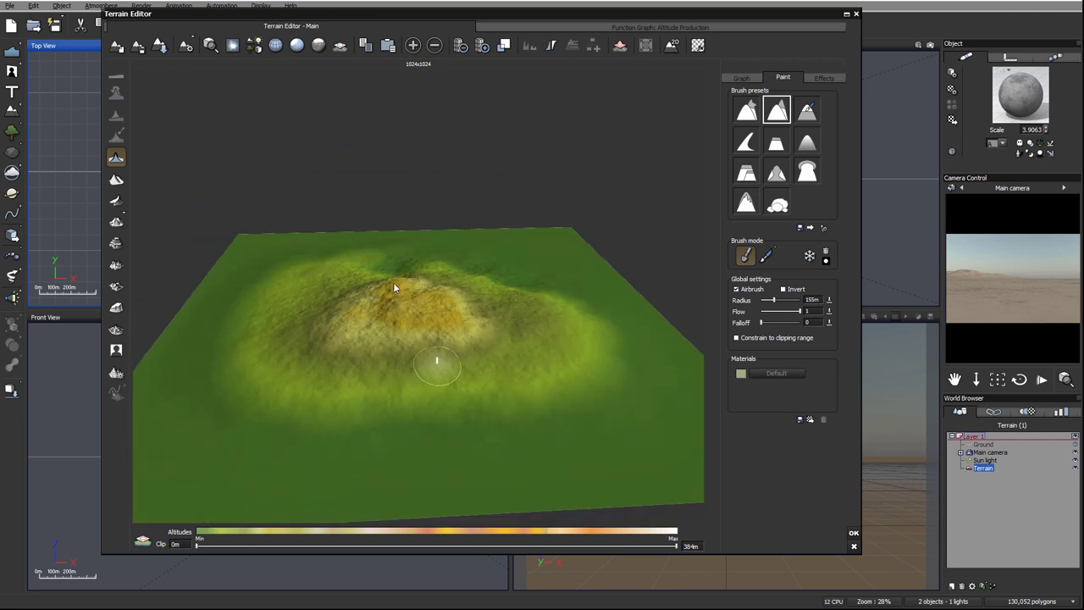
# Import the first recent grayscale heightmap as terrain data, blended with the existing terrain at 50%
pyautogui.click(116, 350)
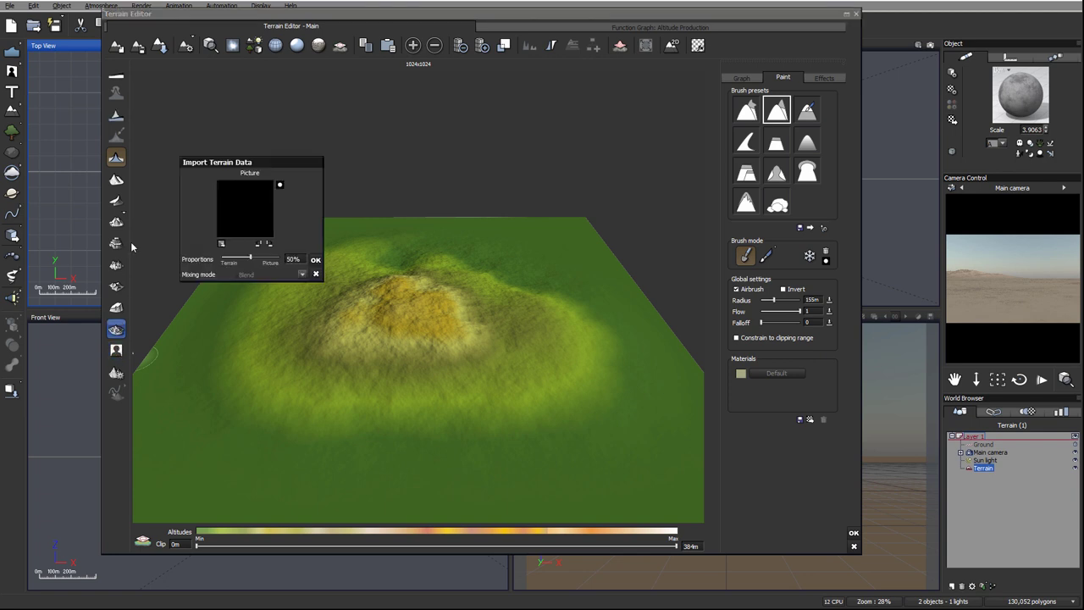
pyautogui.moveTo(229, 164); pyautogui.dragTo(355, 149)
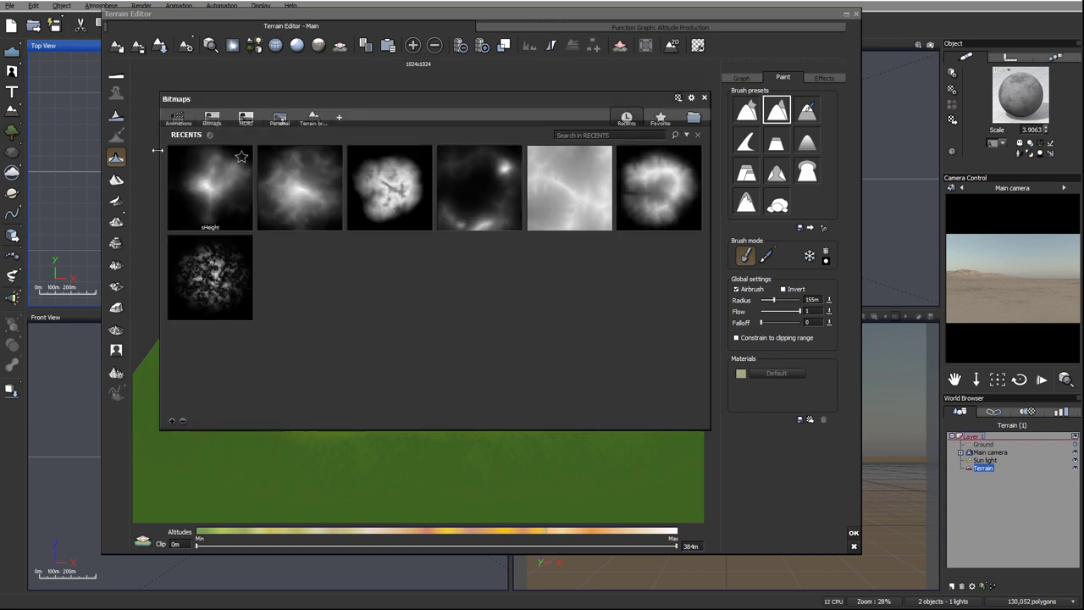
pyautogui.moveTo(367, 95); pyautogui.dragTo(416, 81)
pyautogui.moveTo(256, 194)
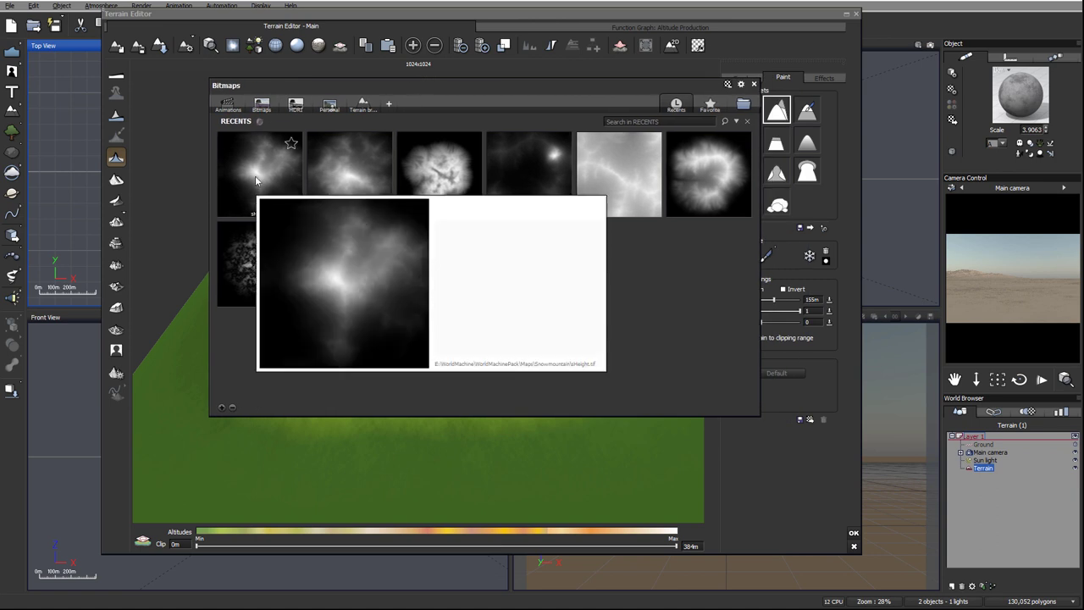
pyautogui.click(265, 176)
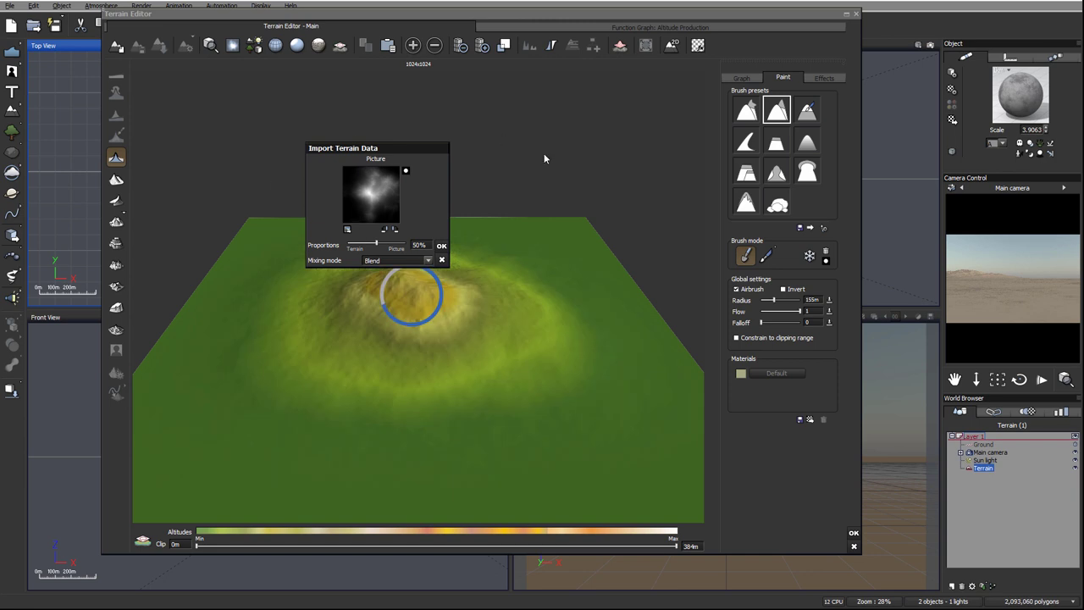
pyautogui.moveTo(395, 144); pyautogui.dragTo(588, 132)
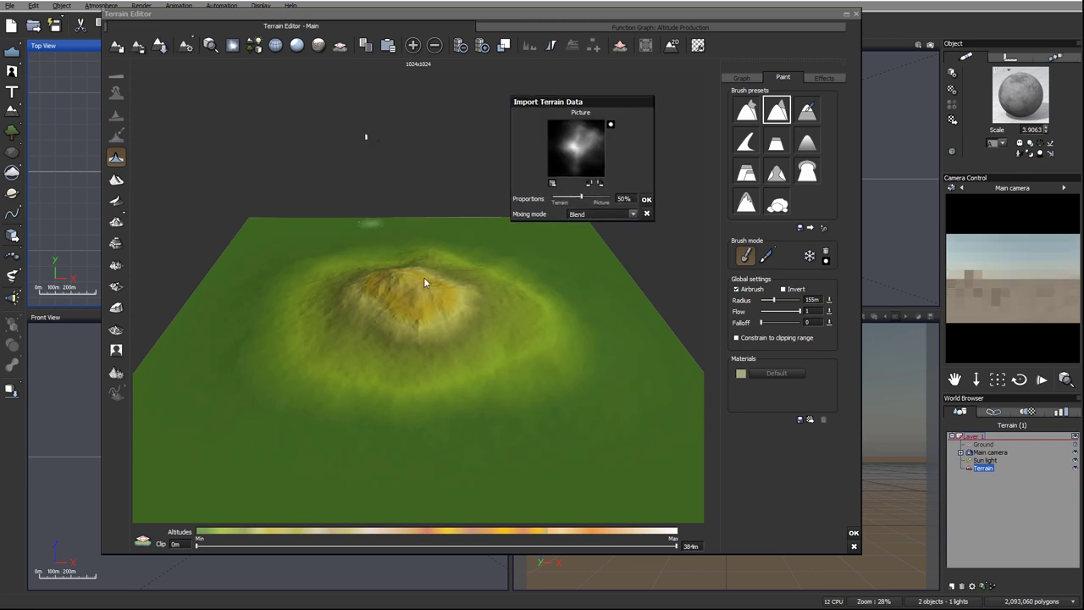
pyautogui.moveTo(390, 315); pyautogui.dragTo(457, 93, button='right')
pyautogui.moveTo(501, 15); pyautogui.dragTo(101, 137)
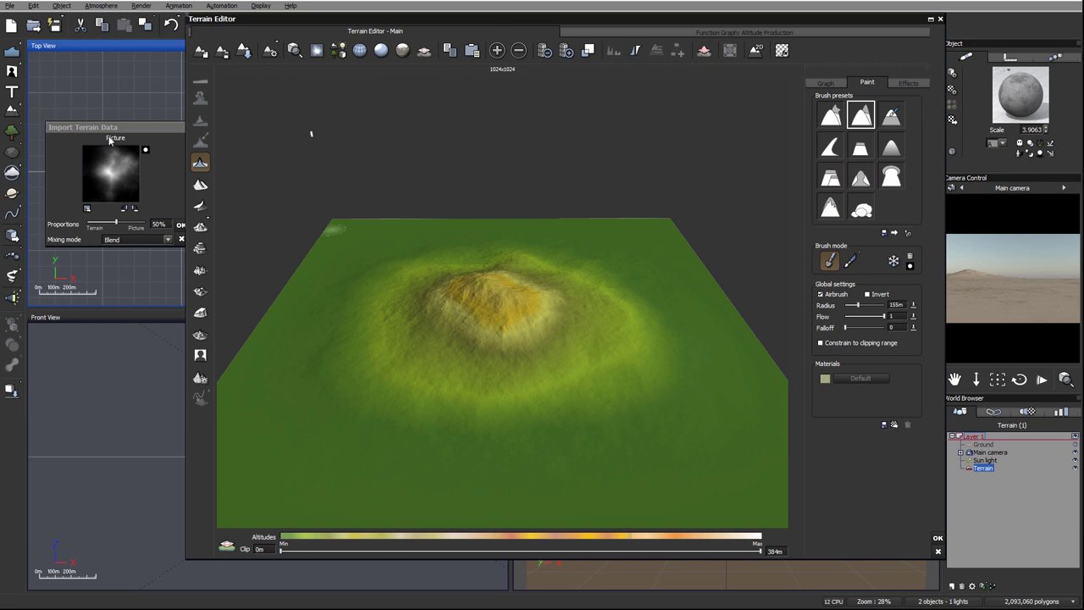
# Set the heightmap's Proportions to 100%, after testing 21%, and confirm the import
pyautogui.click(108, 137)
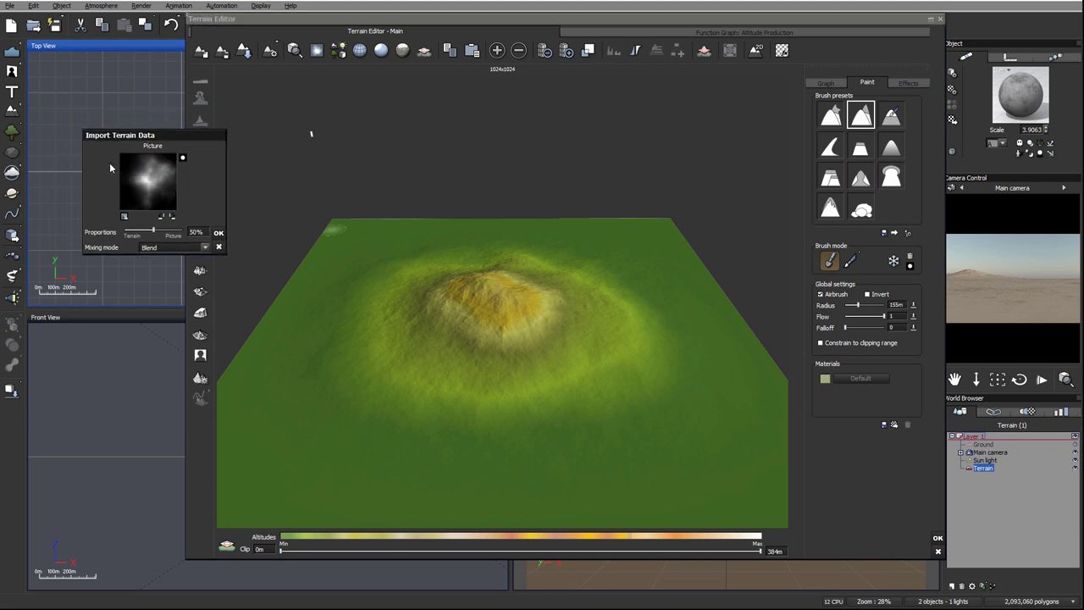
pyautogui.moveTo(157, 132); pyautogui.dragTo(203, 127)
pyautogui.click(366, 17)
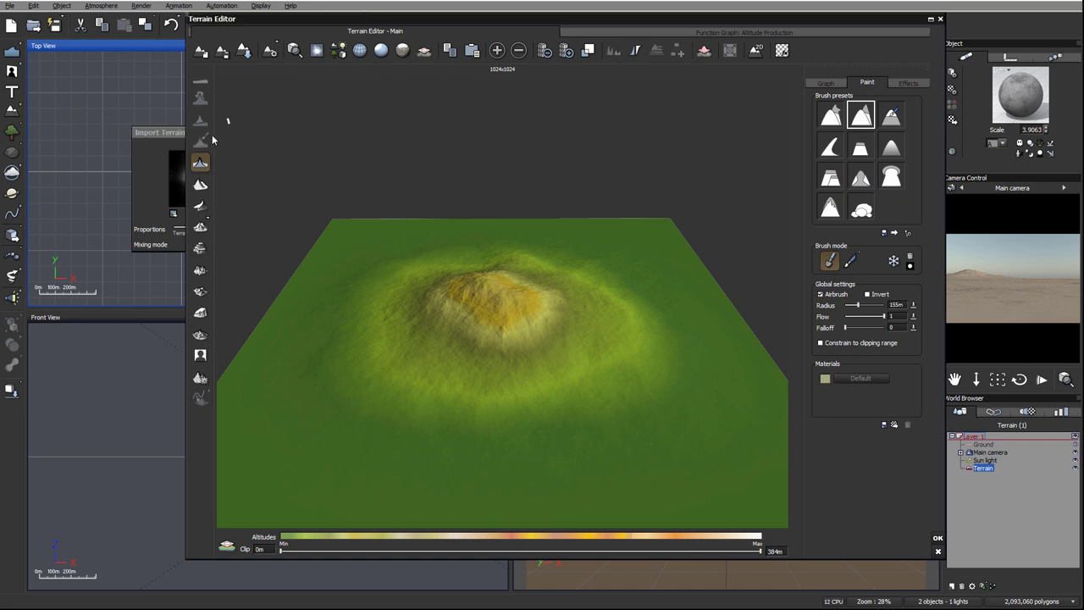
pyautogui.moveTo(168, 138); pyautogui.dragTo(346, 144)
pyautogui.moveTo(320, 232); pyautogui.dragTo(386, 230)
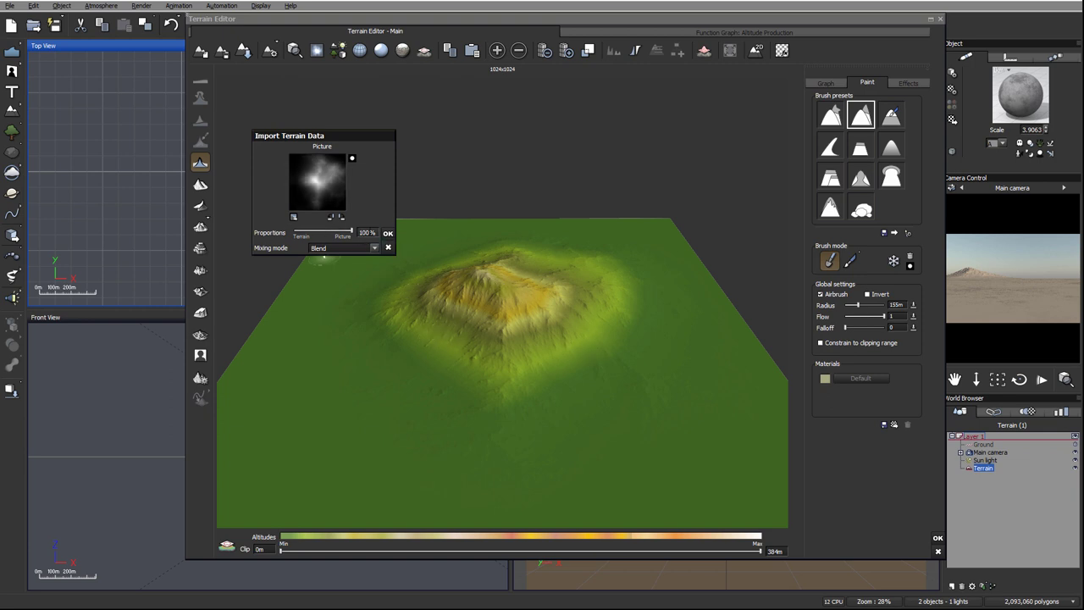
pyautogui.moveTo(350, 231); pyautogui.dragTo(303, 230)
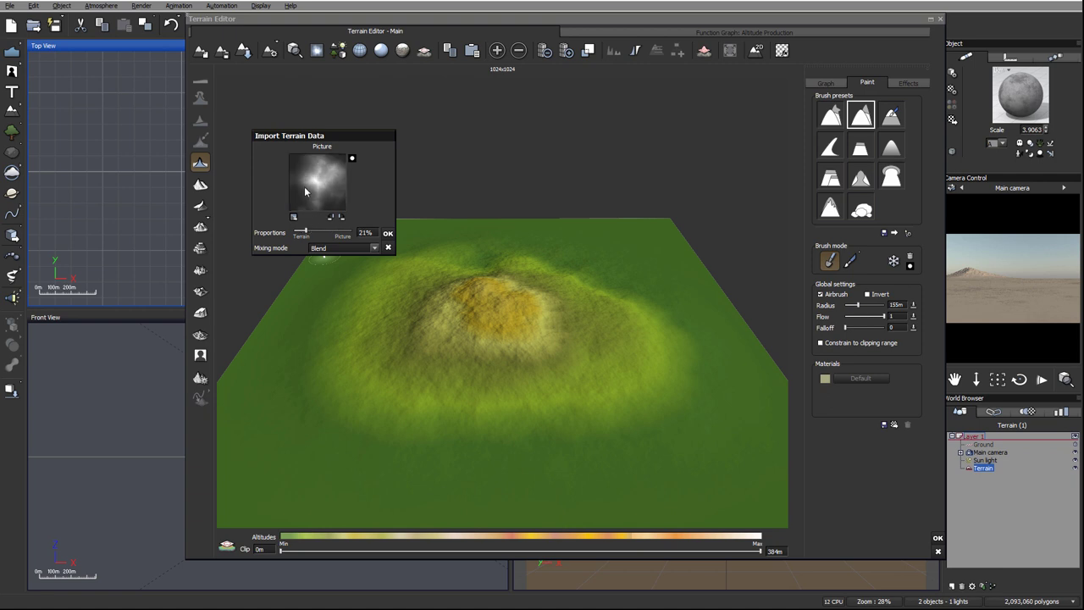
pyautogui.moveTo(309, 230); pyautogui.dragTo(353, 231)
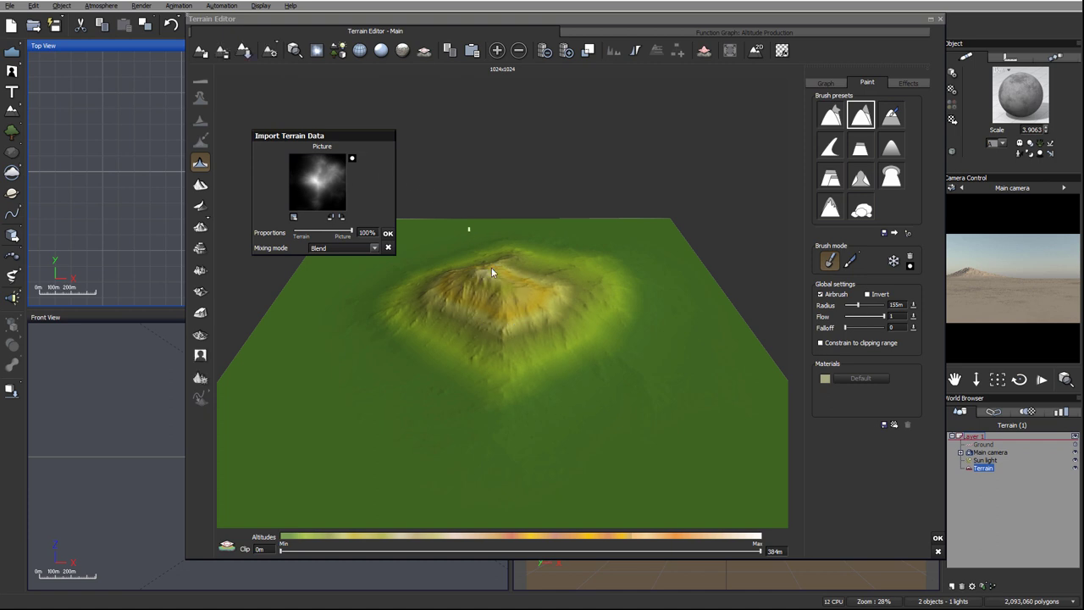
pyautogui.click(388, 233)
pyautogui.moveTo(559, 285); pyautogui.dragTo(582, 293, button='right')
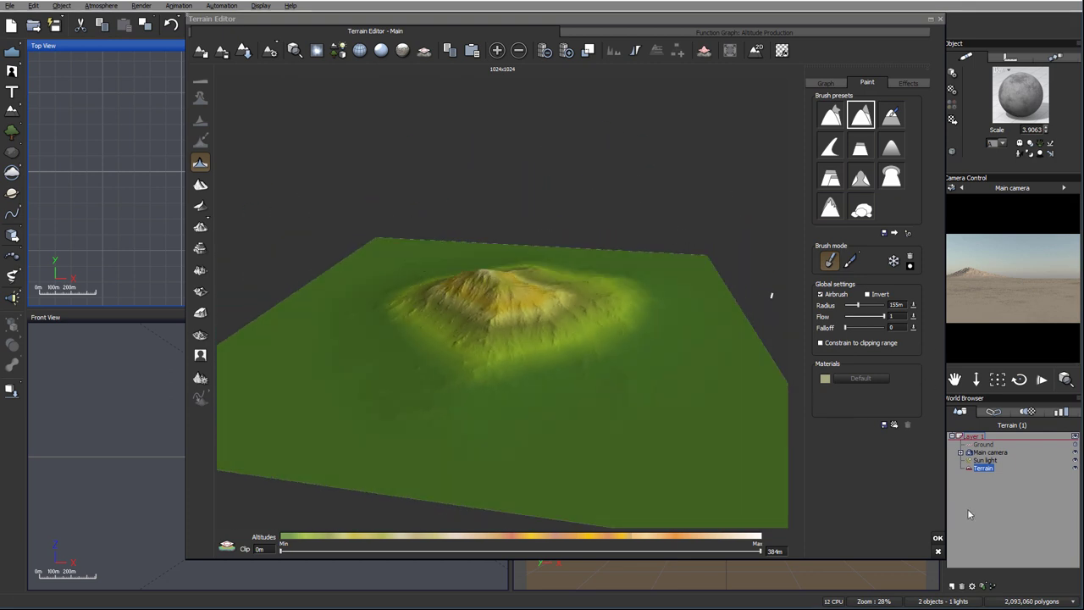
# Close the Terrain Editor and scale the terrain up to a much wider footprint
pyautogui.click(937, 539)
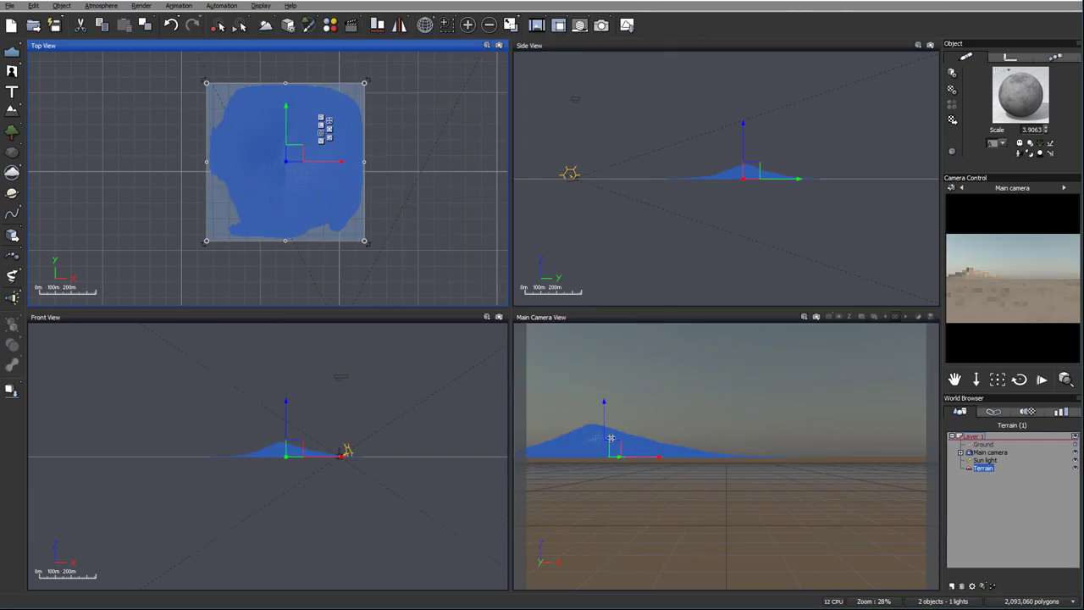
pyautogui.click(754, 171)
pyautogui.scroll(-5, 738, 239)
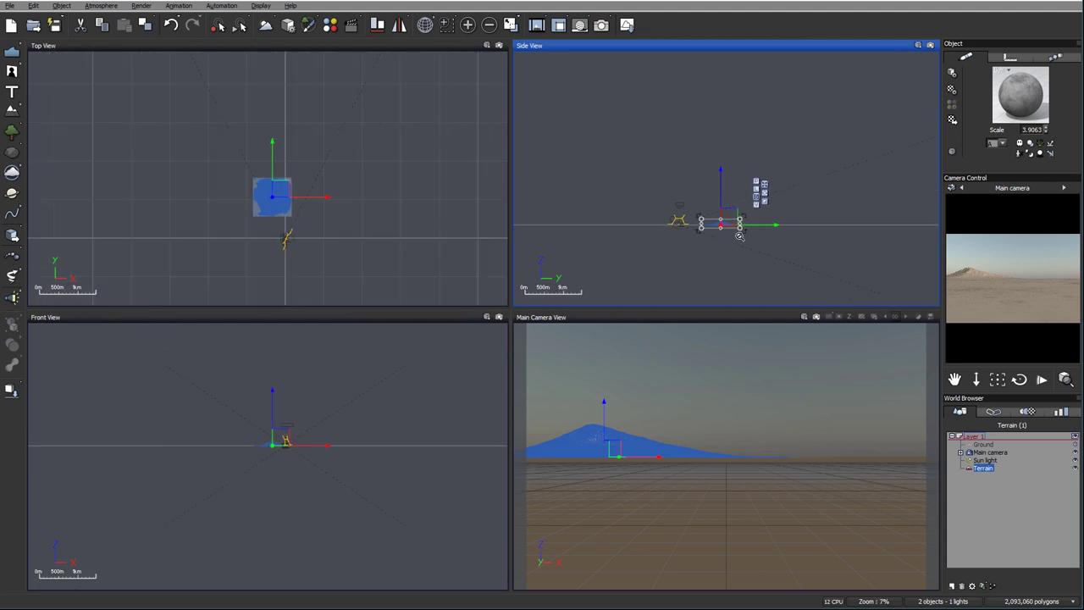
pyautogui.moveTo(741, 219); pyautogui.dragTo(905, 196)
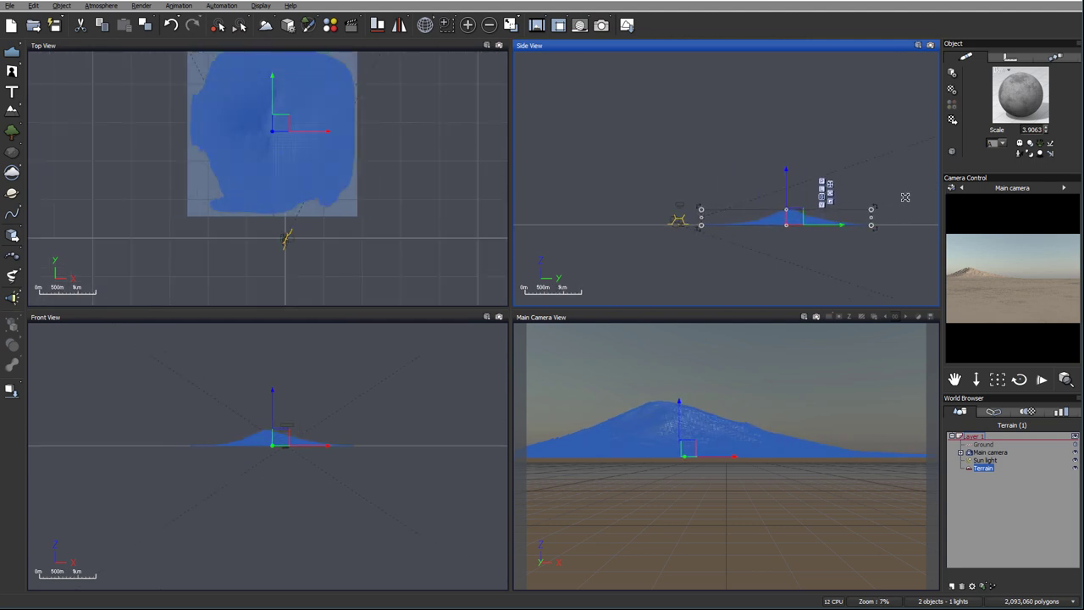
pyautogui.click(387, 165)
pyautogui.moveTo(380, 185); pyautogui.dragTo(360, 175)
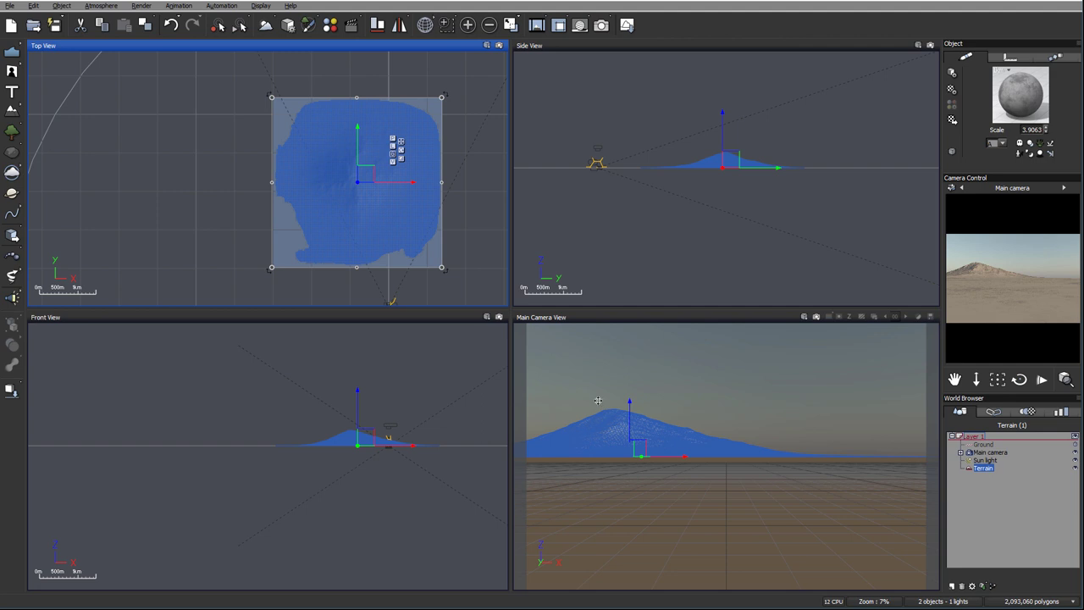
# Drop the terrain onto the ground and stretch the mountain much taller in Side View
pyautogui.click(726, 158)
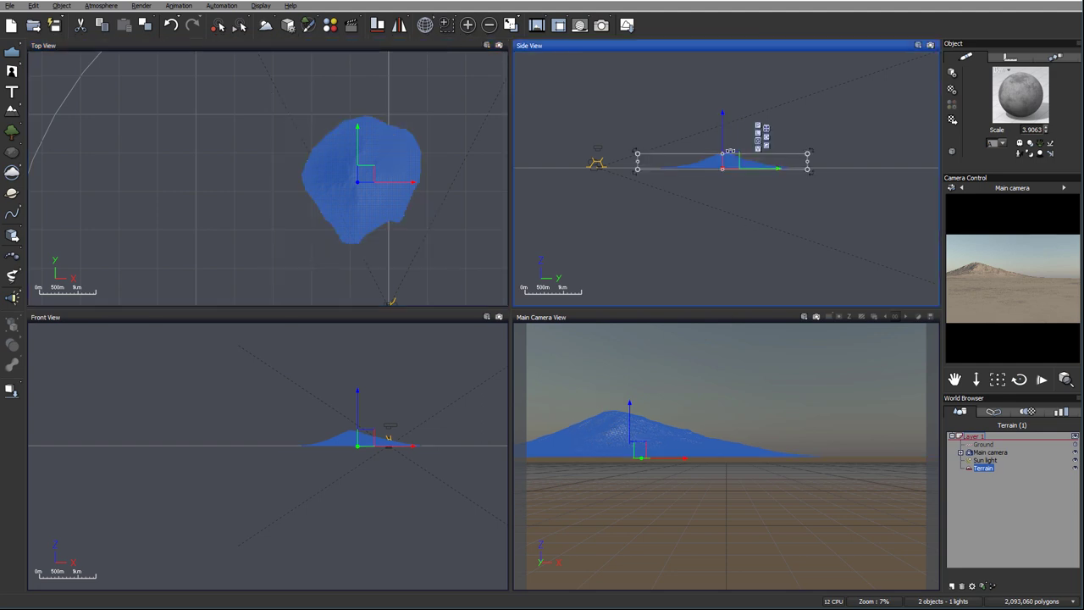
pyautogui.scroll(5, 738, 131)
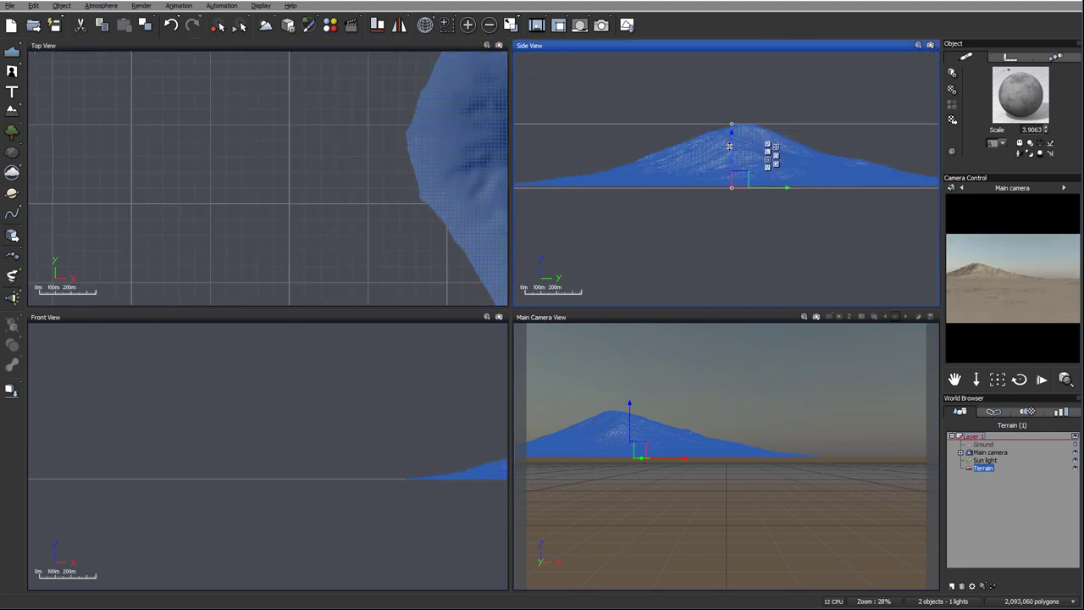
pyautogui.click(11, 388)
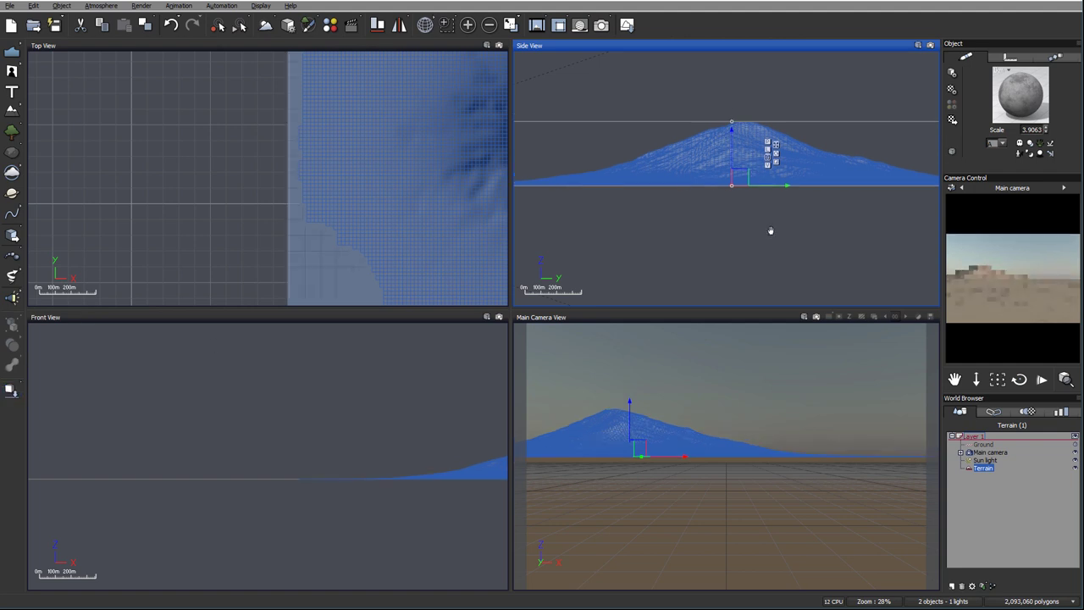
pyautogui.moveTo(773, 245); pyautogui.dragTo(751, 162, button='right')
pyautogui.moveTo(739, 162); pyautogui.dragTo(734, 140)
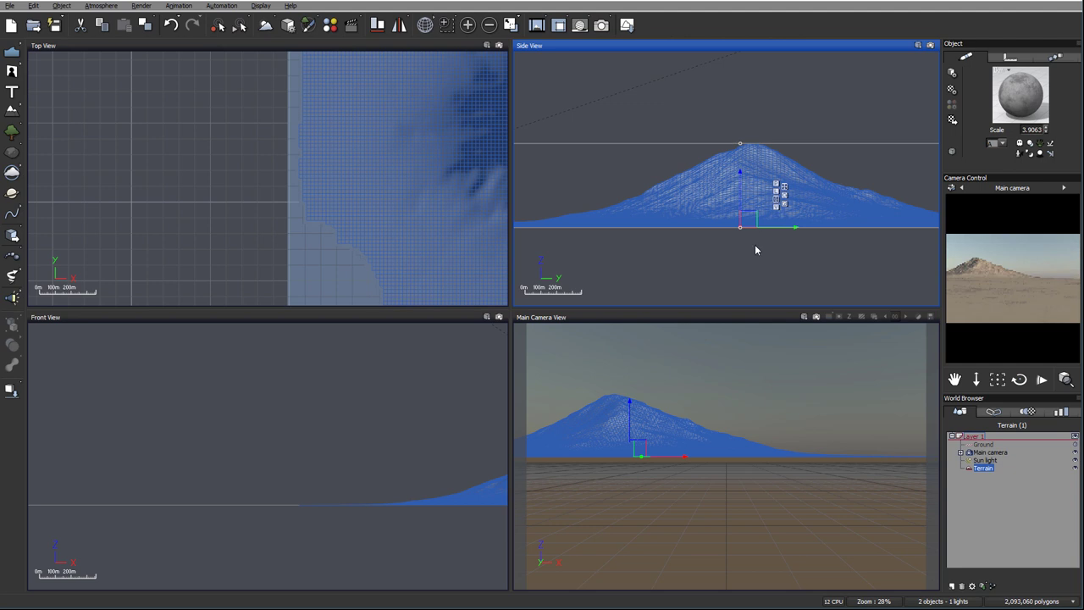
pyautogui.moveTo(739, 144); pyautogui.dragTo(735, 110)
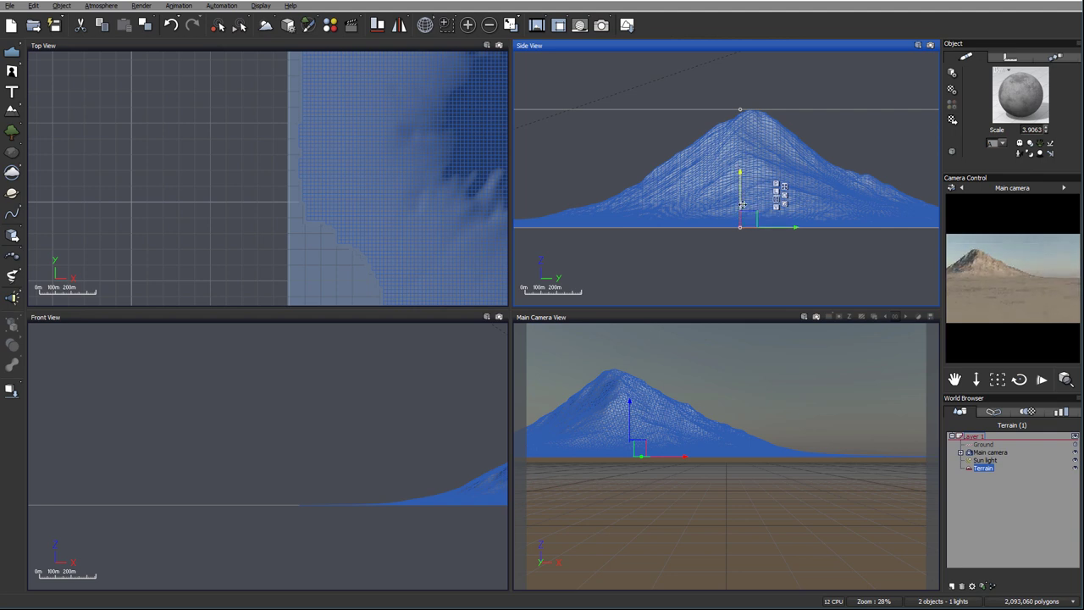
pyautogui.moveTo(739, 108); pyautogui.dragTo(740, 87)
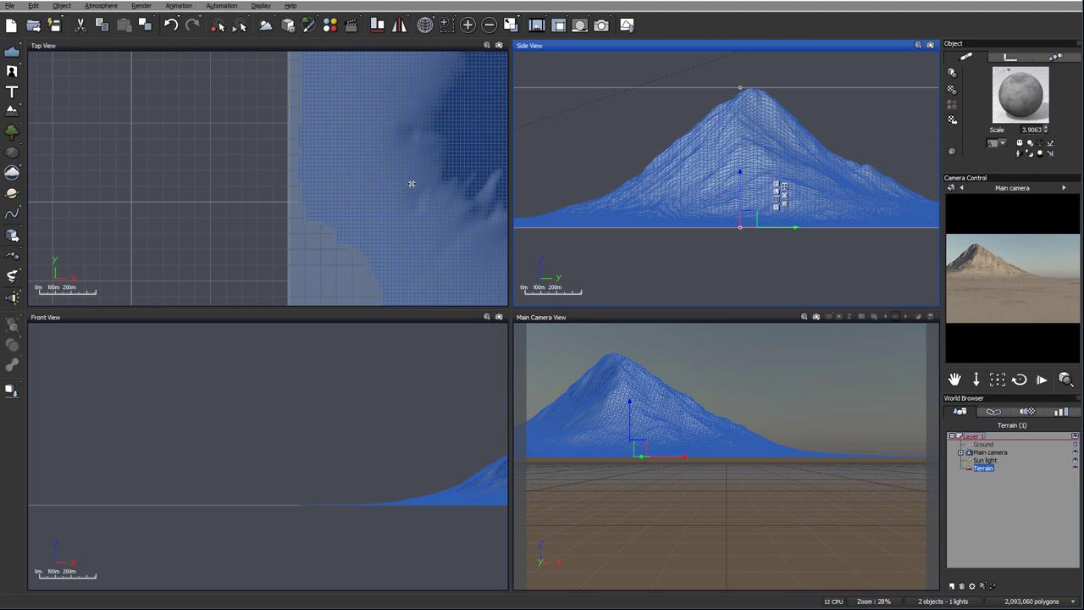
# Recentre the terrain in the Top view and create a new empty Layer 2
pyautogui.scroll(-5, 306, 198)
pyautogui.scroll(-5, 307, 197)
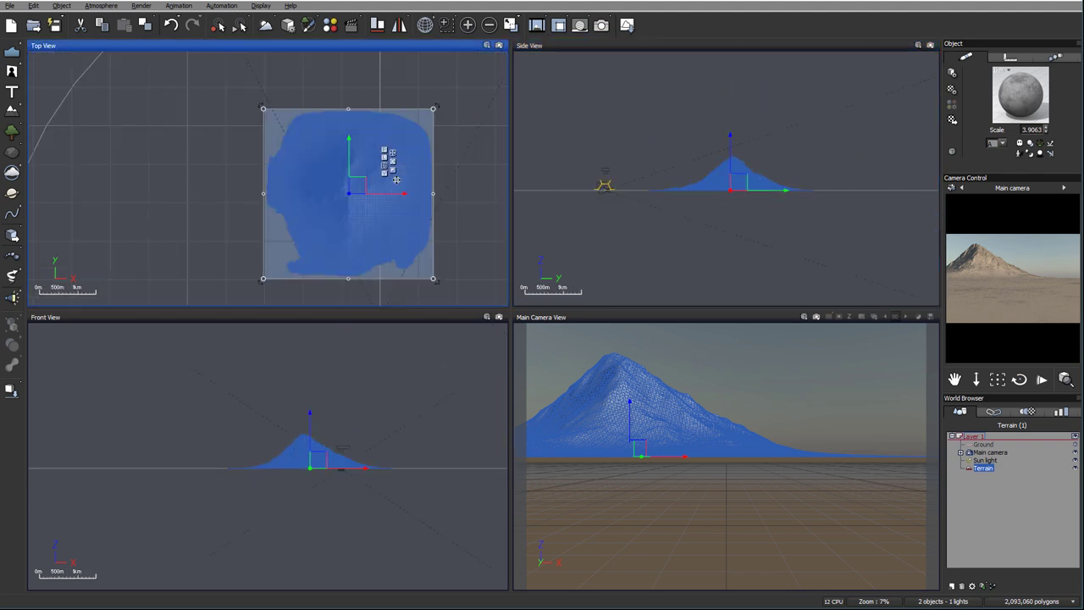
pyautogui.moveTo(444, 185); pyautogui.dragTo(421, 129, button='right')
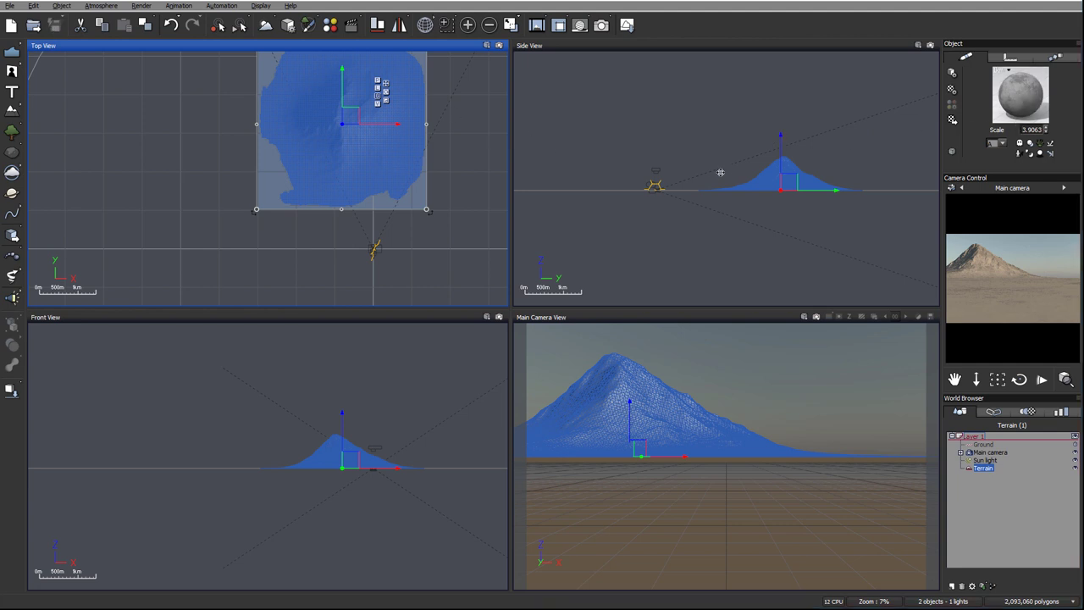
pyautogui.moveTo(408, 141); pyautogui.dragTo(406, 182, button='right')
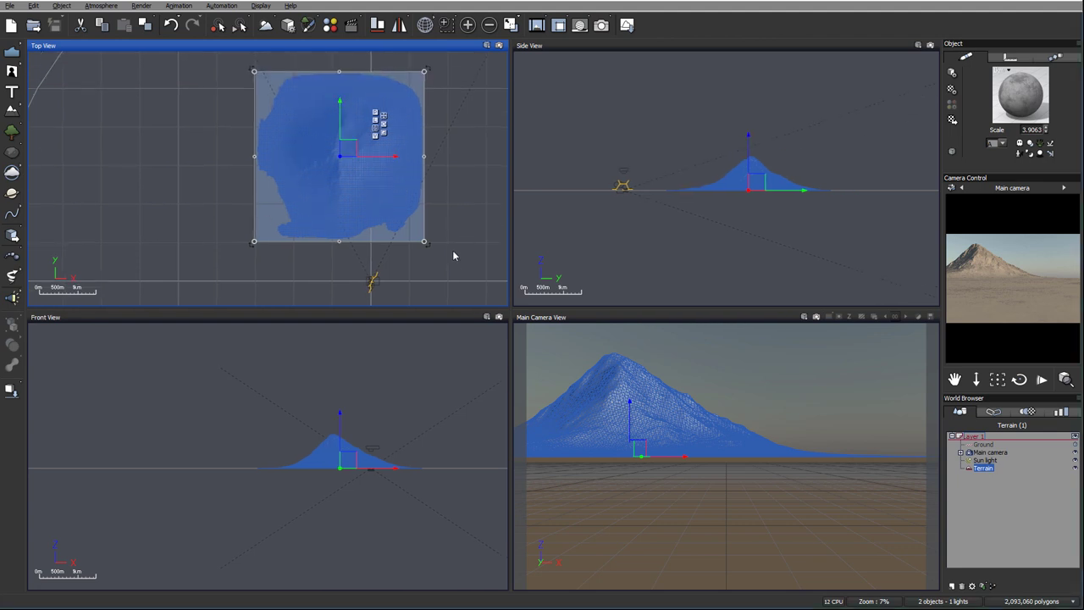
pyautogui.moveTo(453, 160); pyautogui.dragTo(293, 111, button='right')
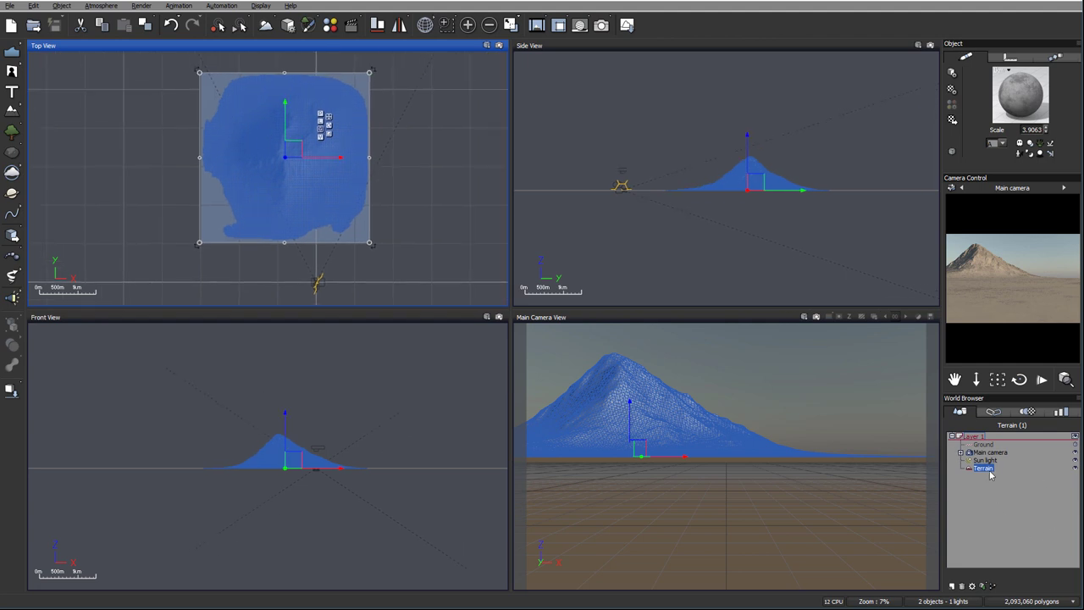
pyautogui.click(952, 586)
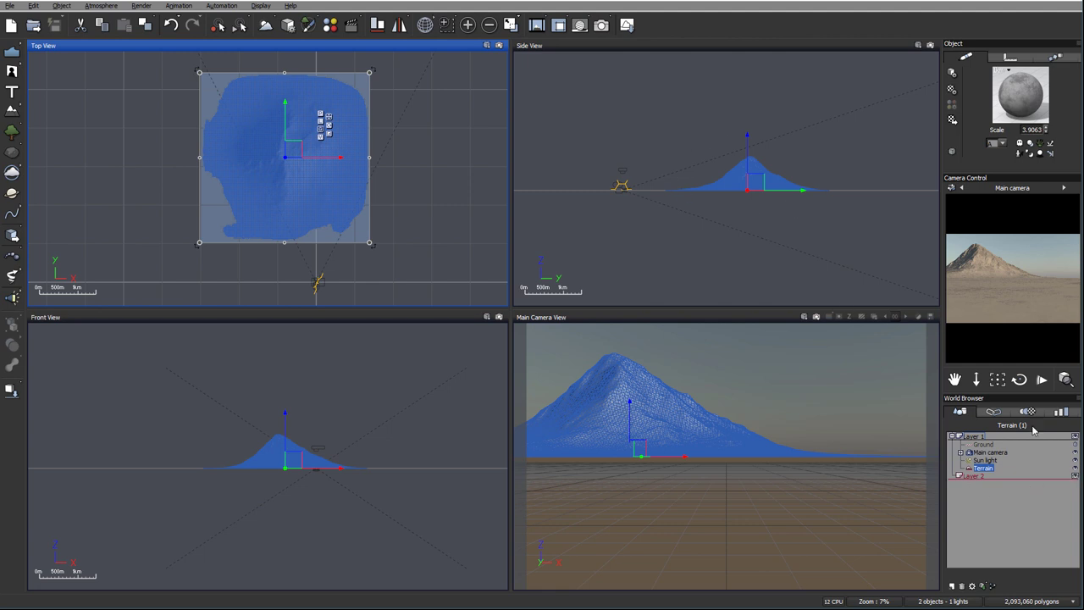
pyautogui.click(1076, 479)
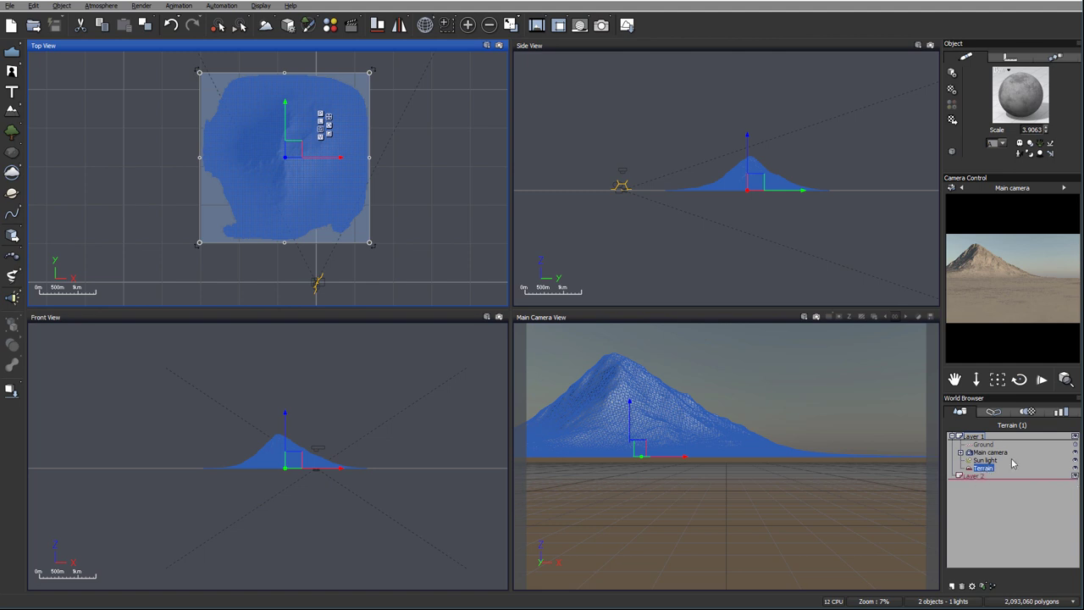
pyautogui.click(980, 471)
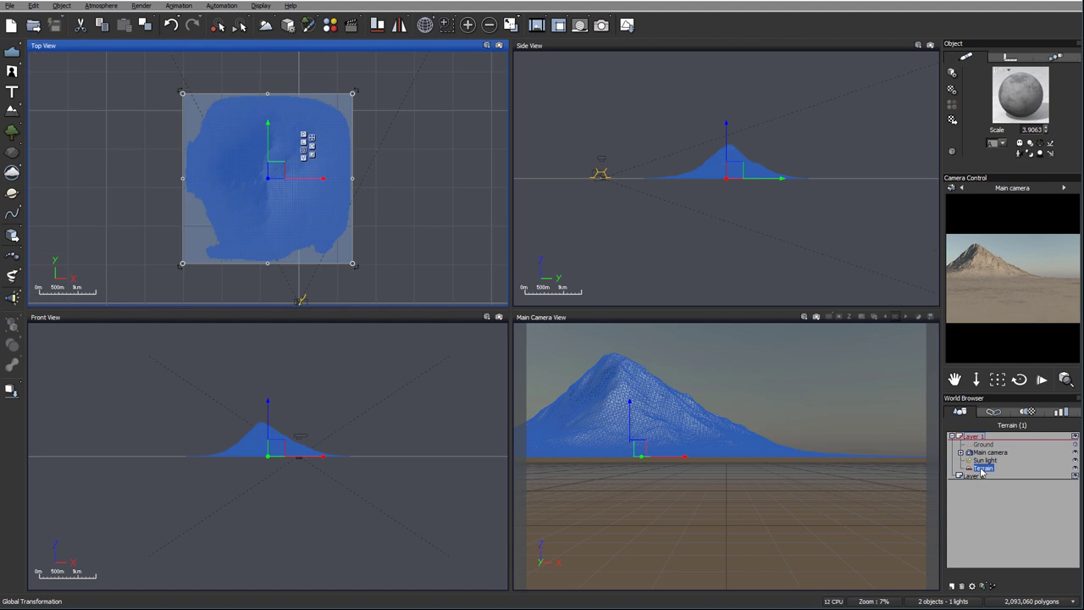
pyautogui.moveTo(982, 474)
pyautogui.mouseDown()
pyautogui.moveTo(964, 482)
pyautogui.moveTo(973, 477)
pyautogui.mouseUp()
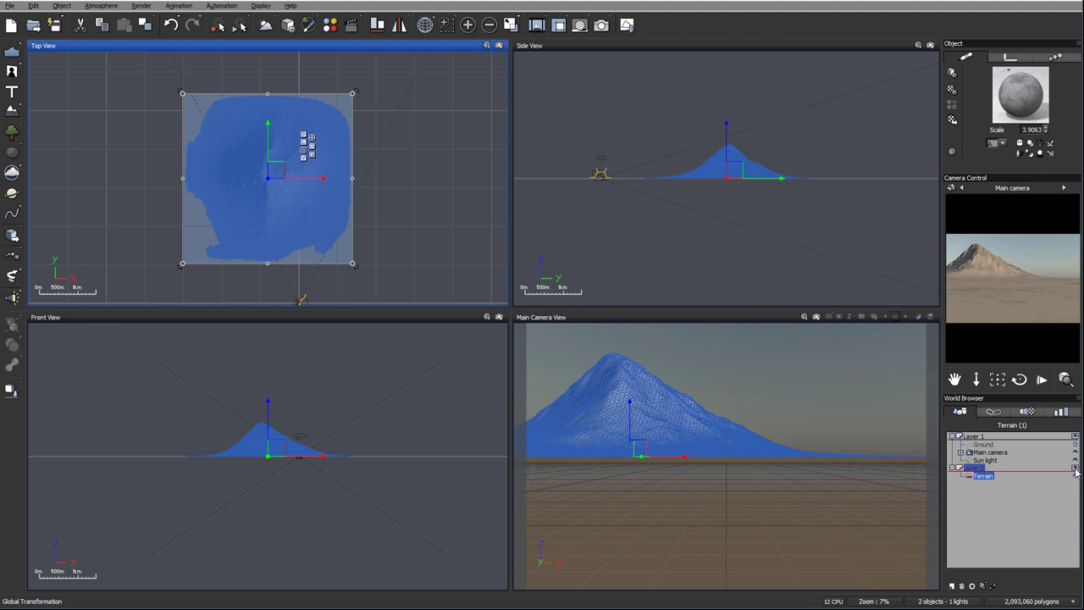
pyautogui.click(1076, 469)
pyautogui.click(1076, 470)
pyautogui.click(1041, 460)
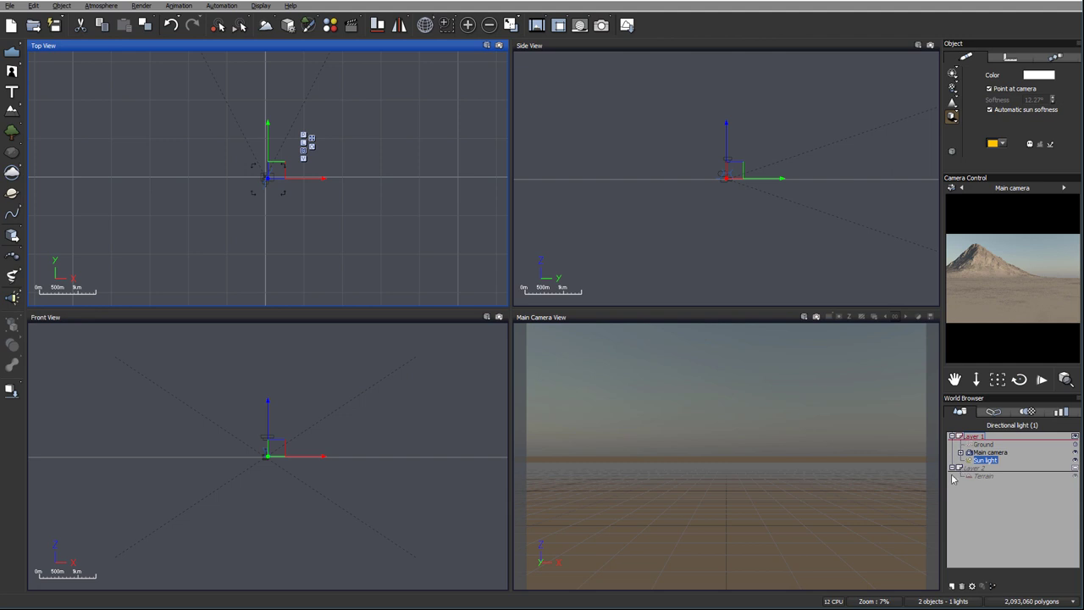
pyautogui.click(1075, 468)
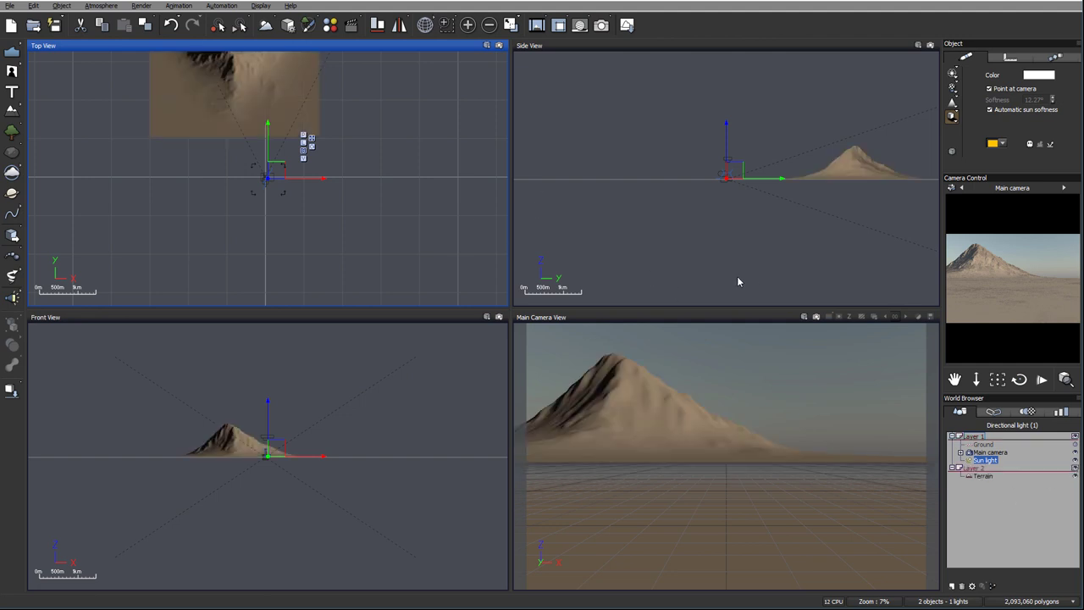
pyautogui.moveTo(306, 107); pyautogui.dragTo(370, 175, button='right')
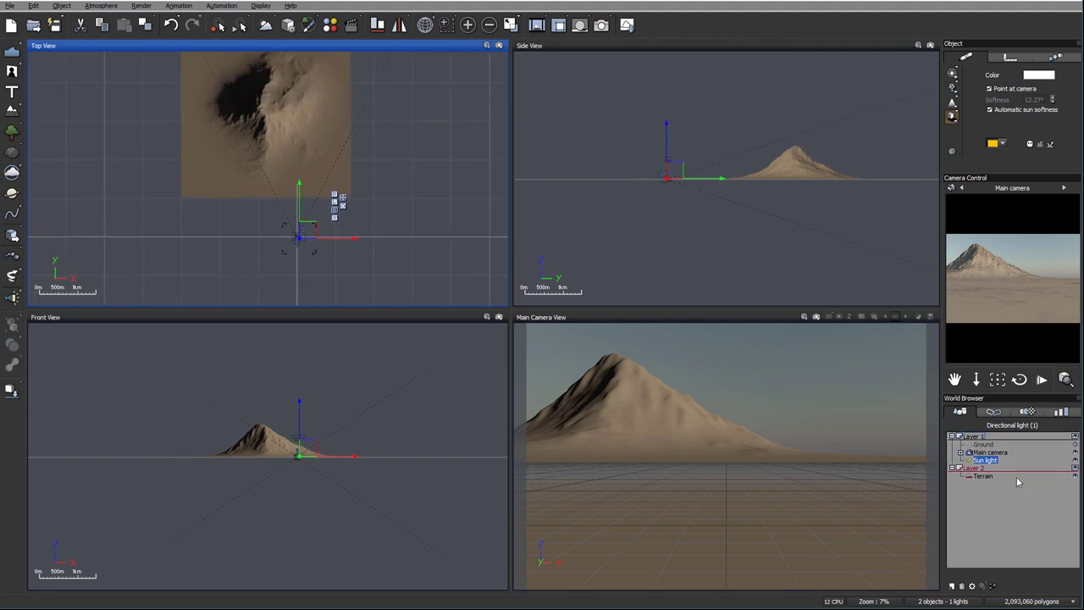
# Rename the terrain's layer to Background in the World Browser
pyautogui.click(978, 476)
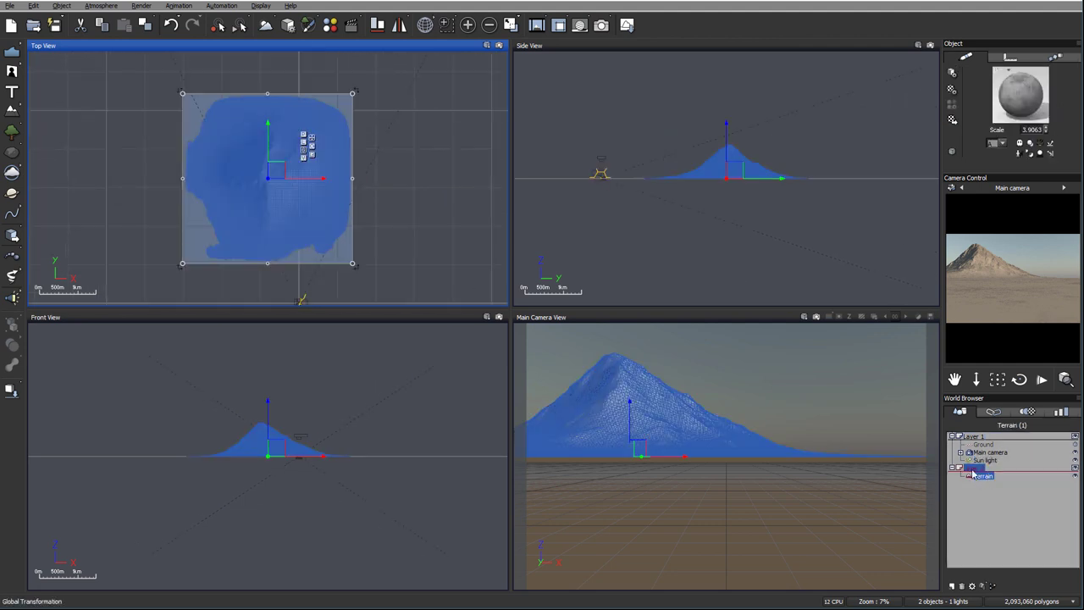
pyautogui.doubleClick(982, 468)
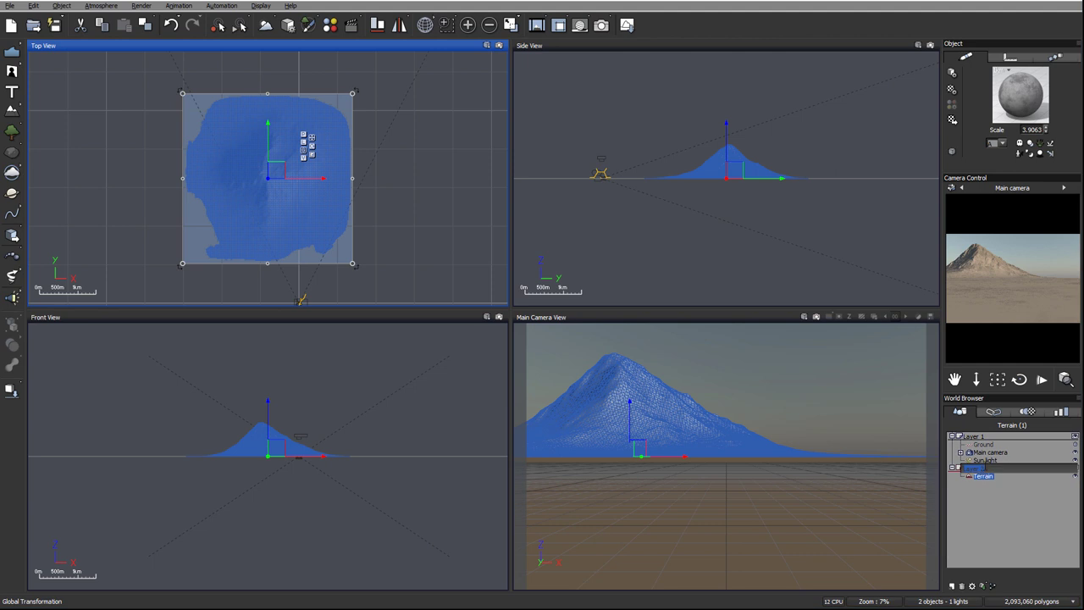
pyautogui.write('M')
pyautogui.doubleClick(1001, 478)
pyautogui.click(1008, 498)
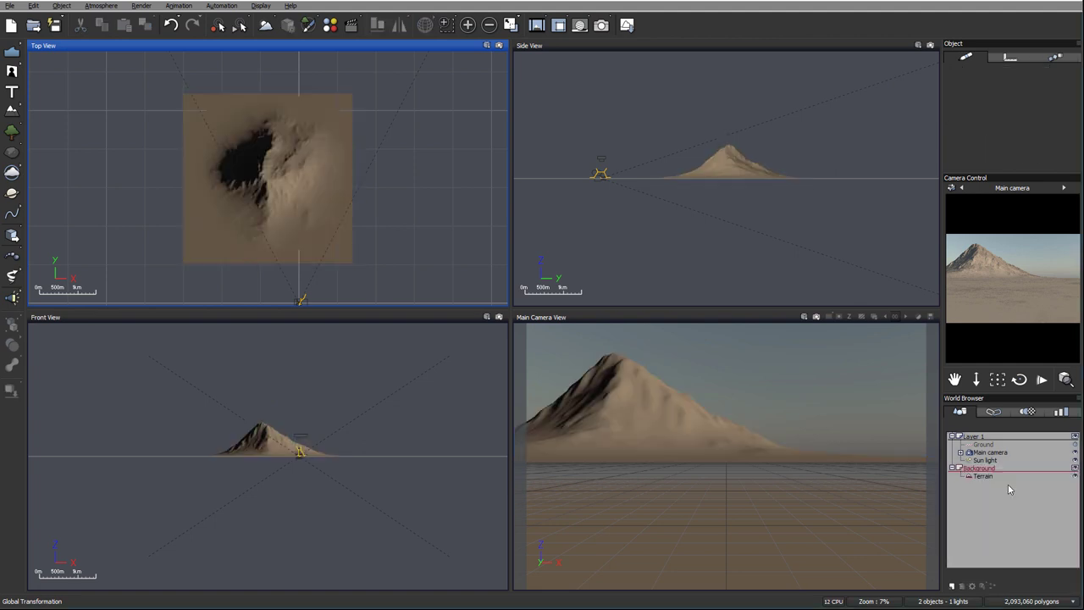
pyautogui.click(990, 477)
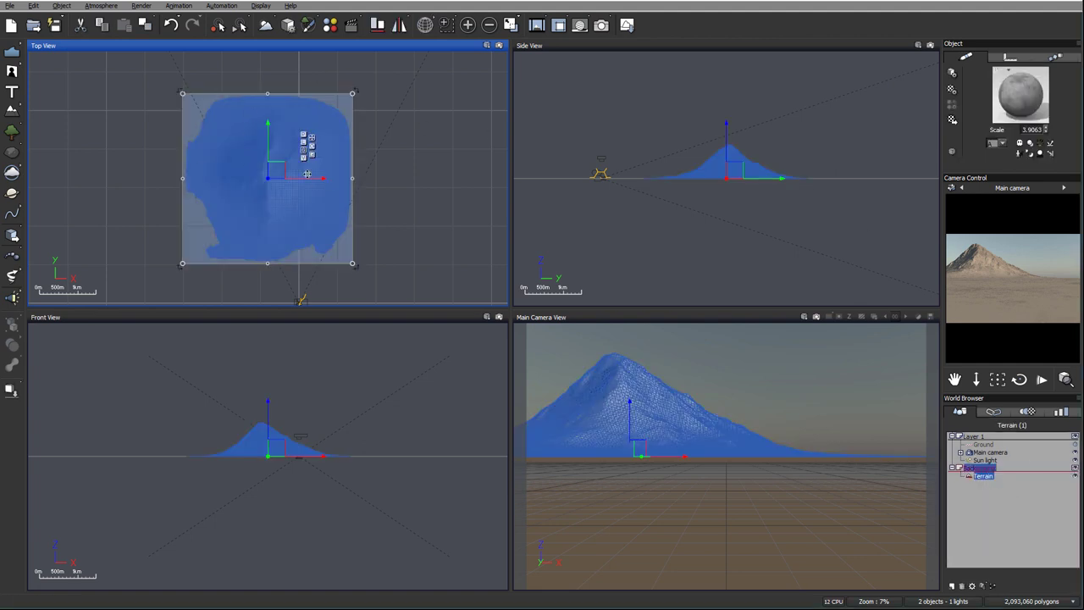
# Set the terrain material's scale to 1 in the Object panel
pyautogui.moveTo(278, 176); pyautogui.dragTo(341, 181, button='right')
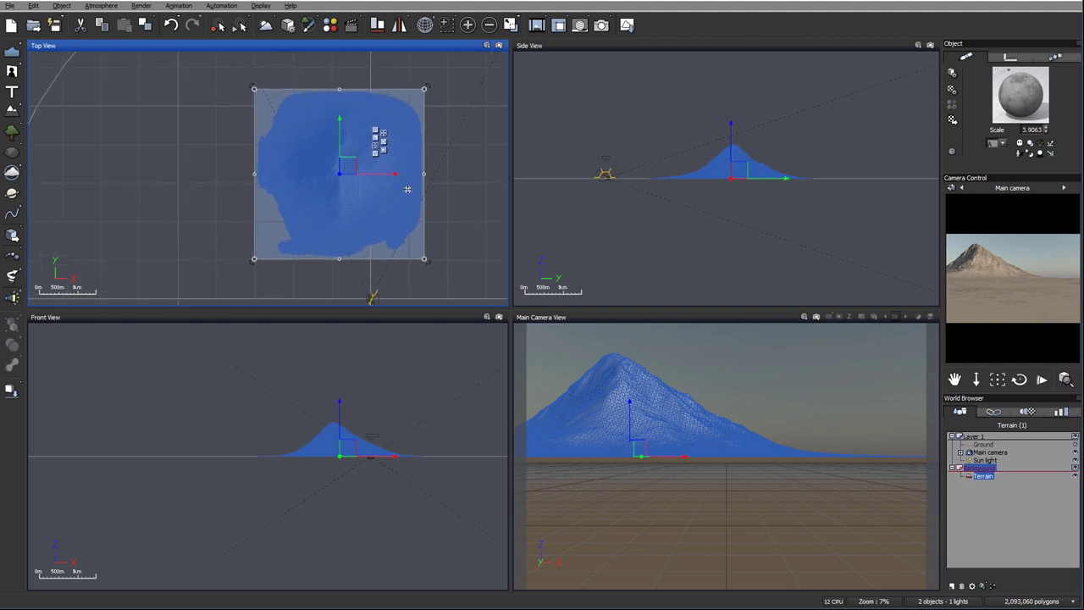
pyautogui.click(1035, 130)
pyautogui.write('1')
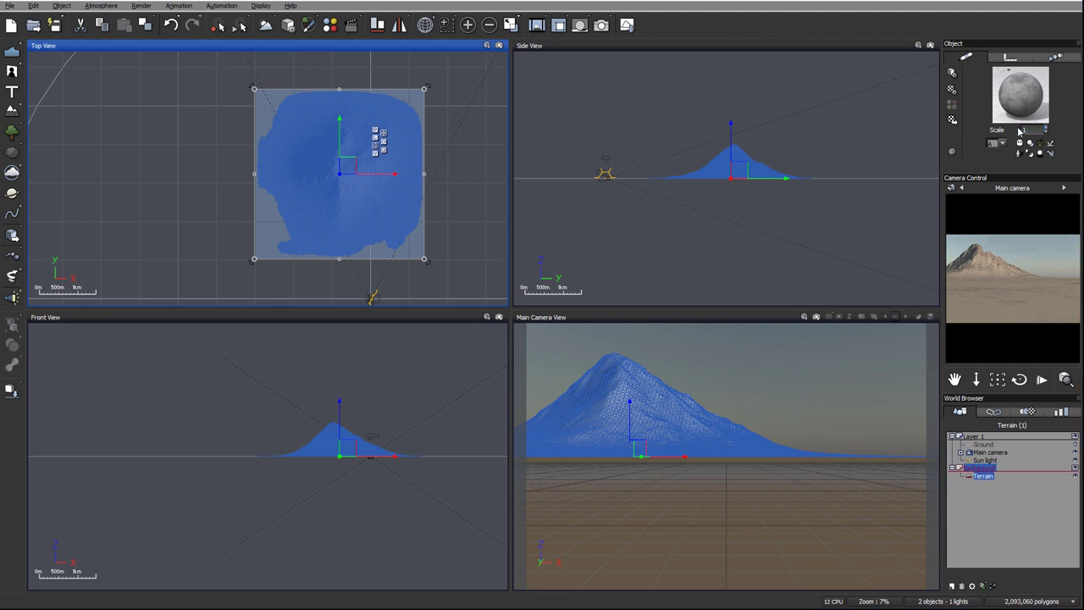
pyautogui.press('Return')
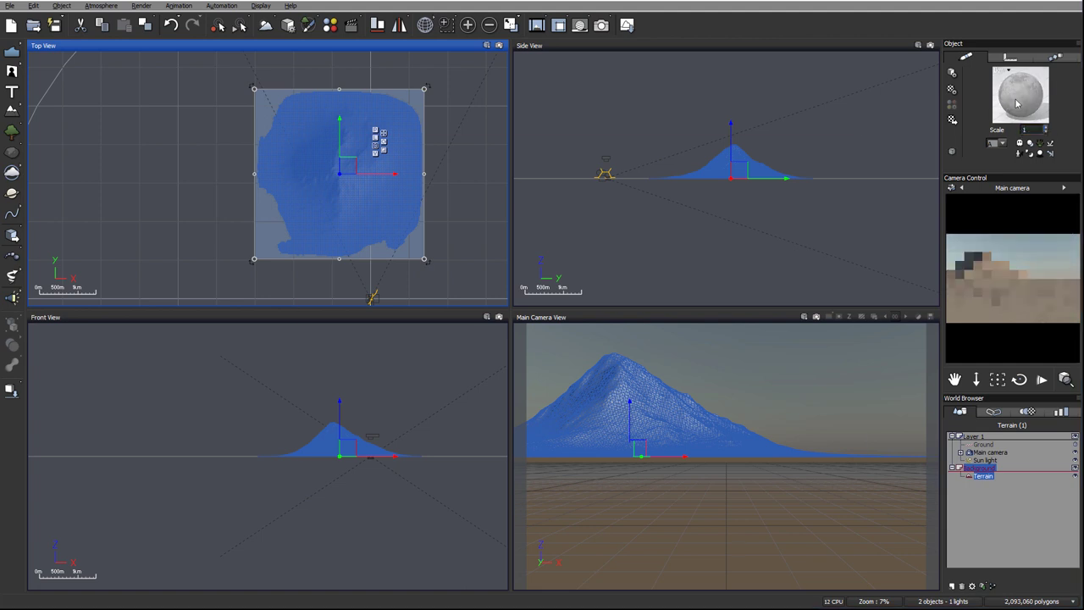
# Open the Default material in the Advanced Material Editor, then widen and reposition its window
pyautogui.doubleClick(1017, 103)
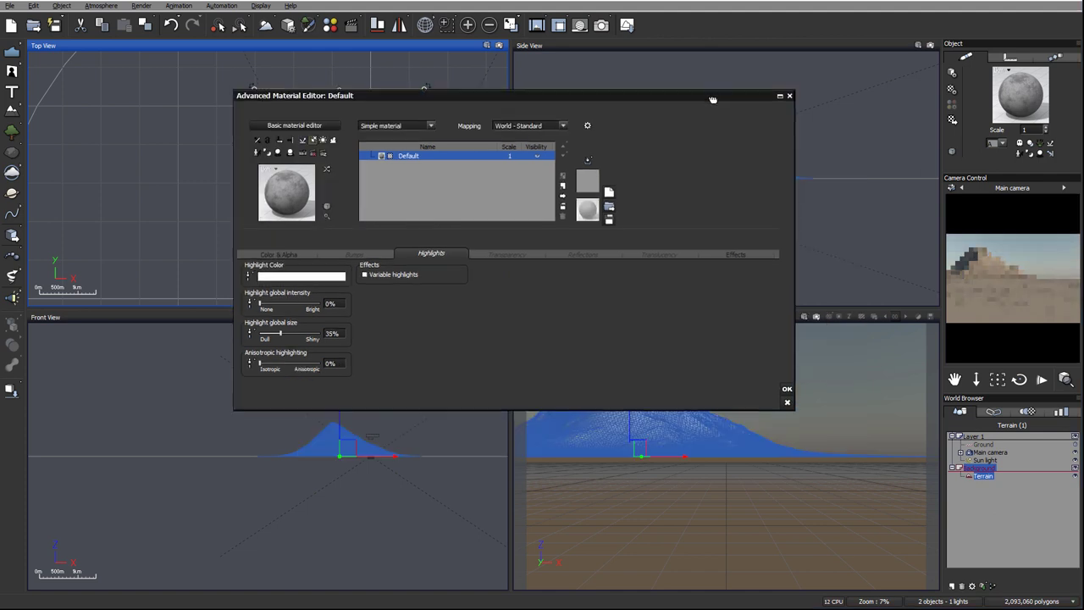
pyautogui.moveTo(682, 112); pyautogui.dragTo(685, 95)
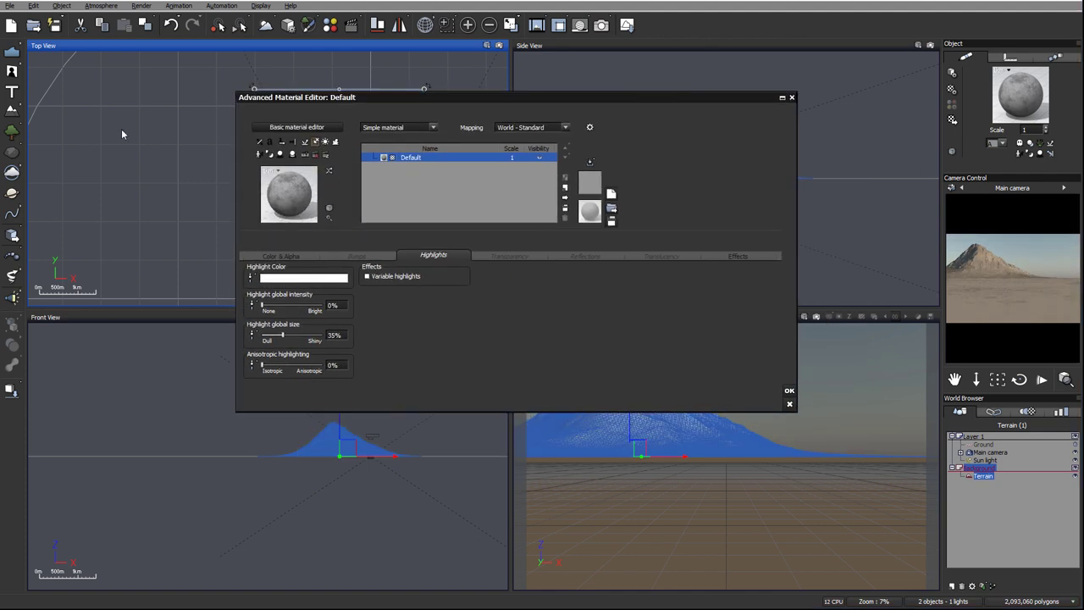
pyautogui.click(295, 129)
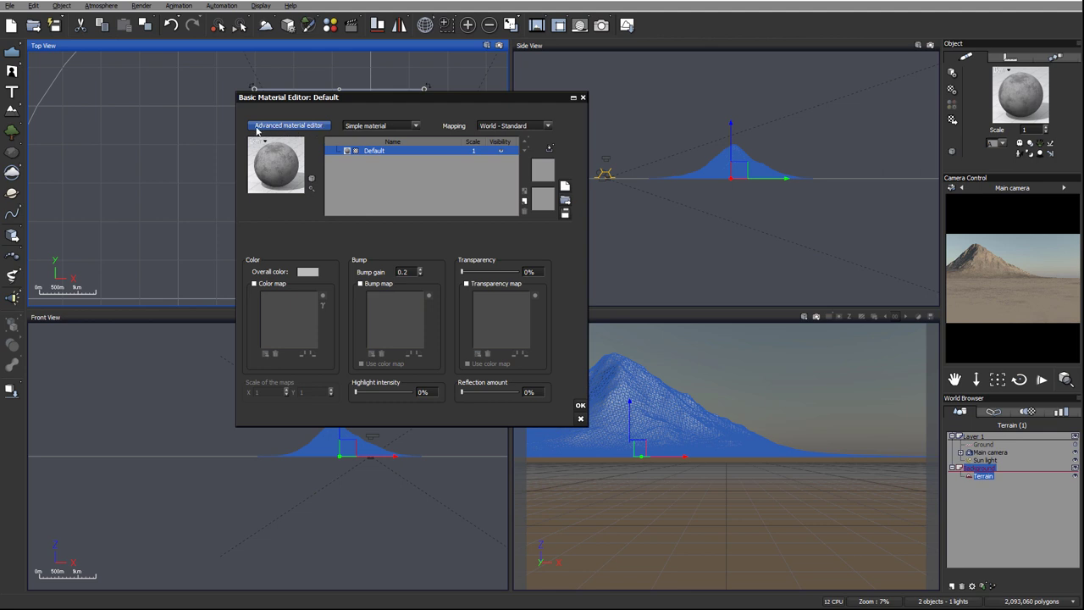
pyautogui.click(295, 128)
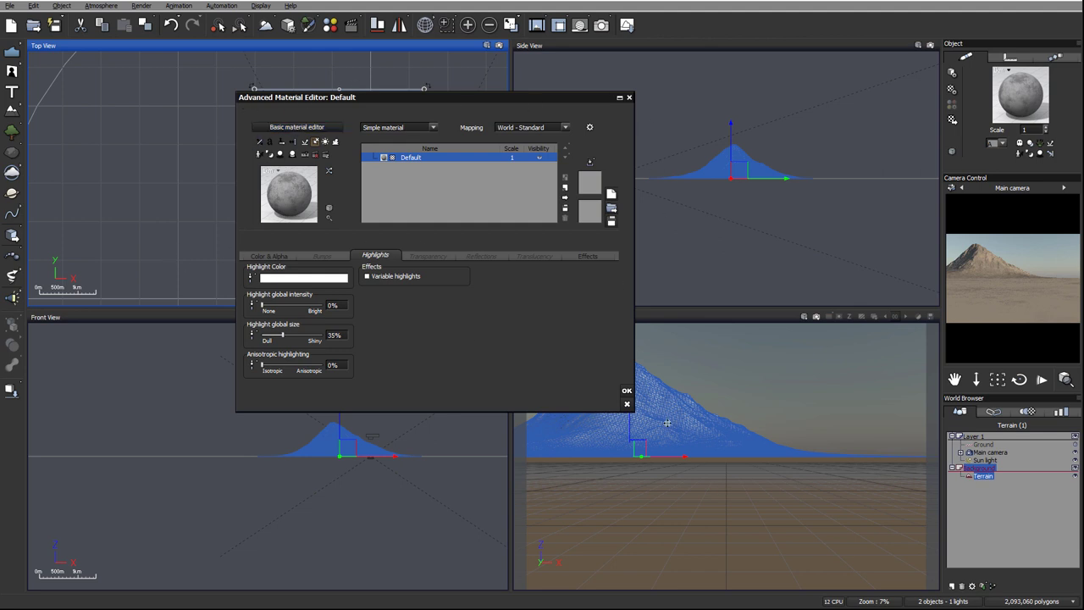
pyautogui.moveTo(638, 416); pyautogui.dragTo(888, 413)
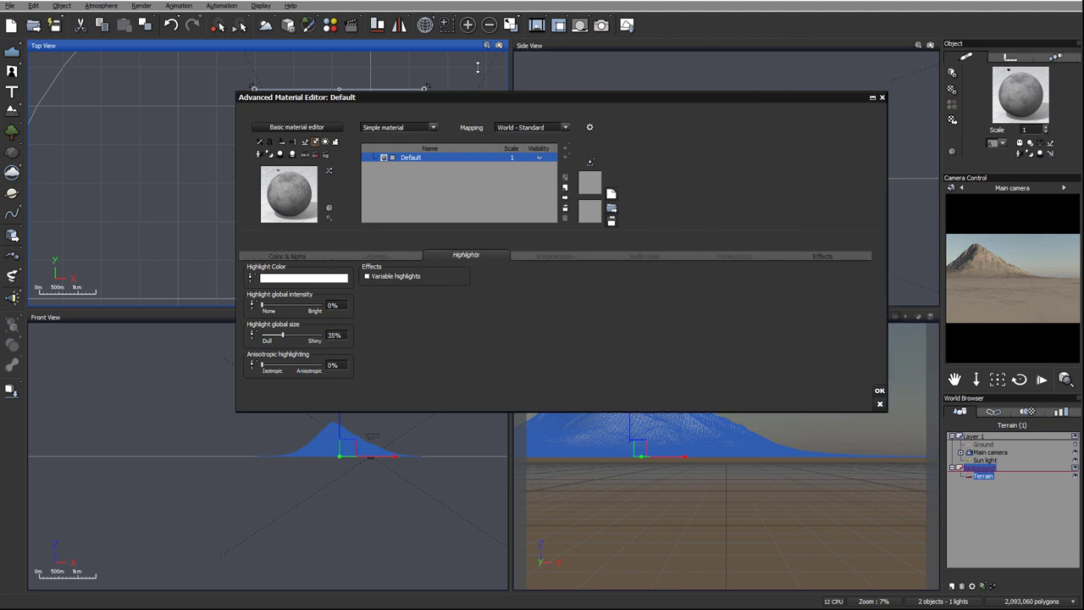
pyautogui.moveTo(488, 101); pyautogui.dragTo(472, 79)
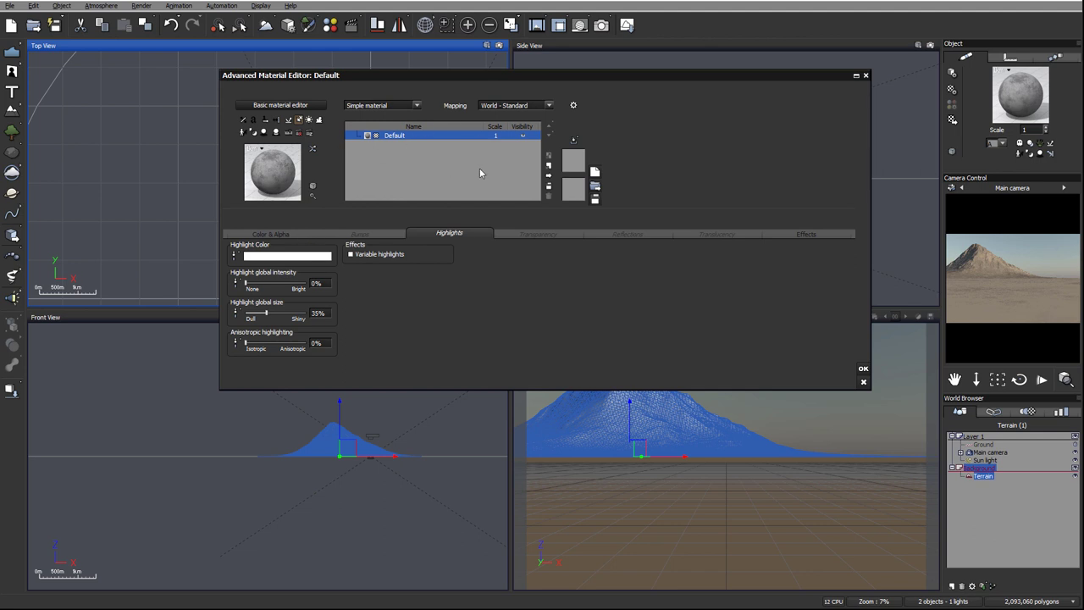
# Show the material's colour settings and darken its colour to luminance 15
pyautogui.click(289, 234)
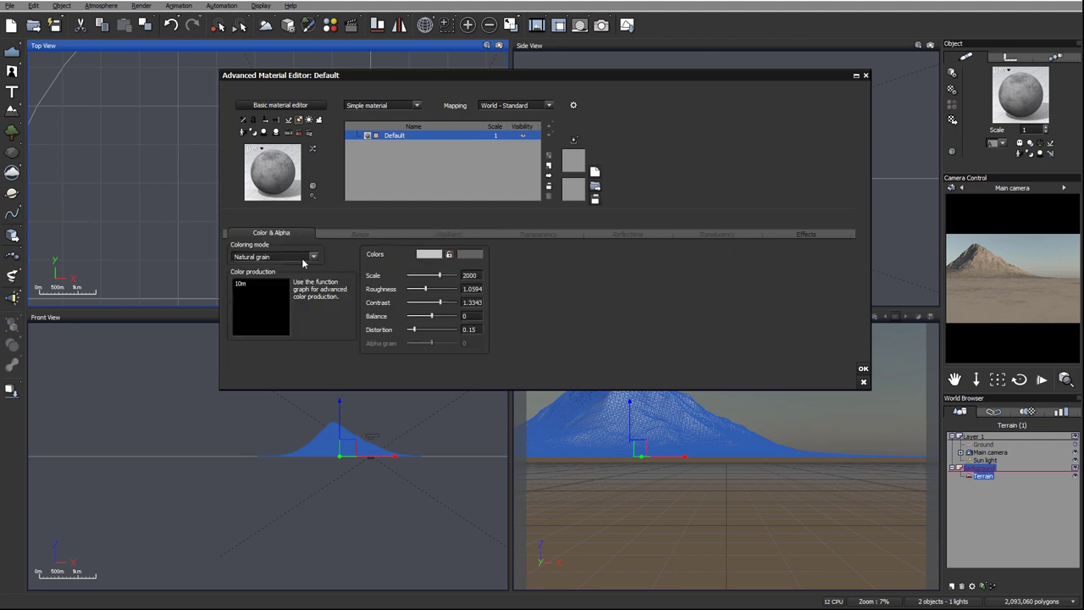
pyautogui.rightClick(994, 268)
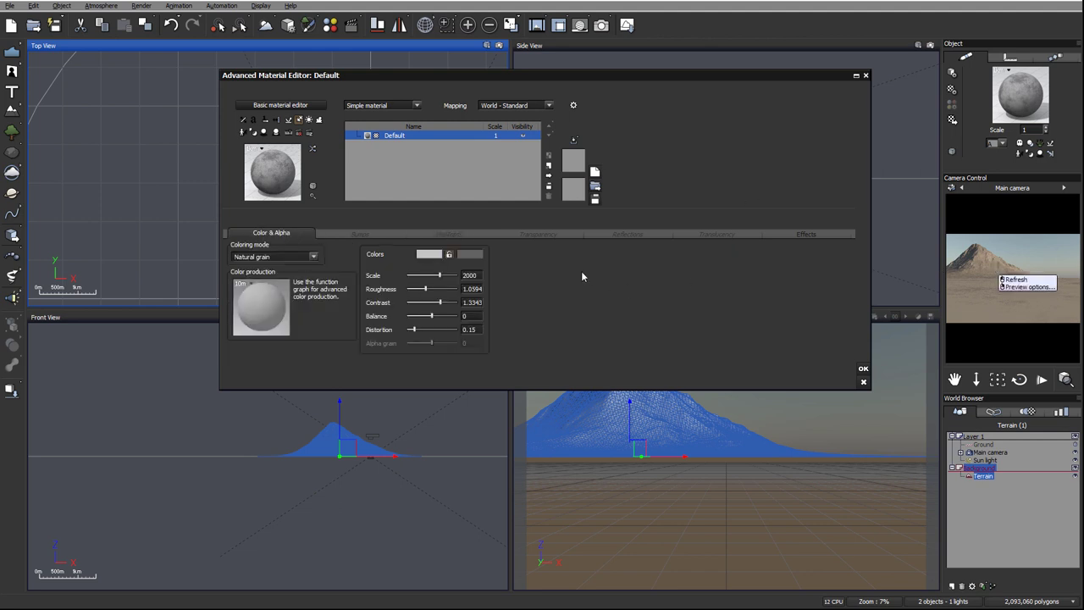
pyautogui.moveTo(1030, 248); pyautogui.dragTo(971, 260, button='right')
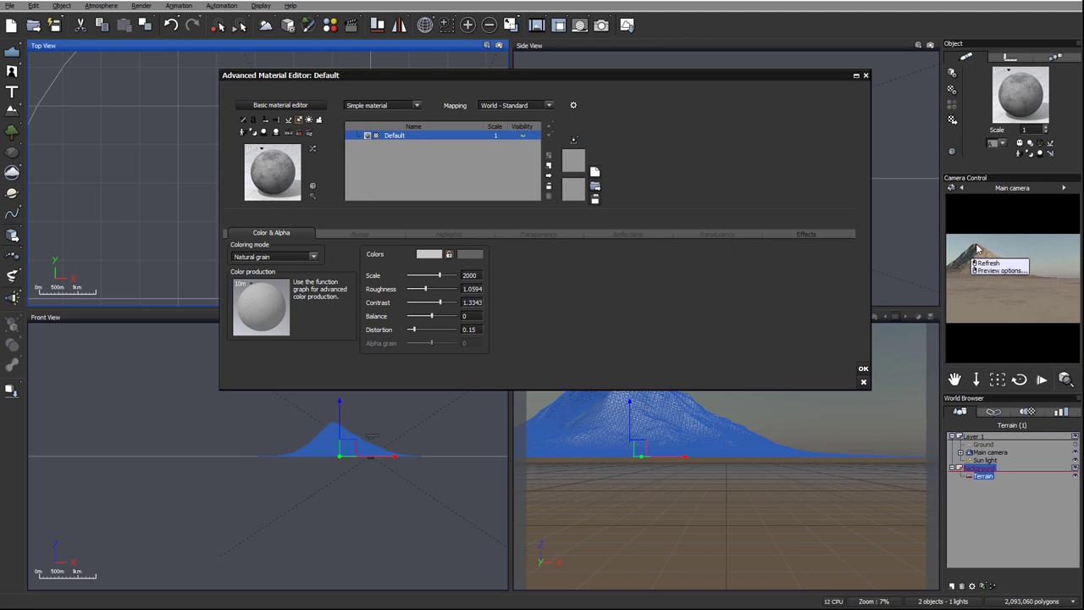
pyautogui.click(983, 263)
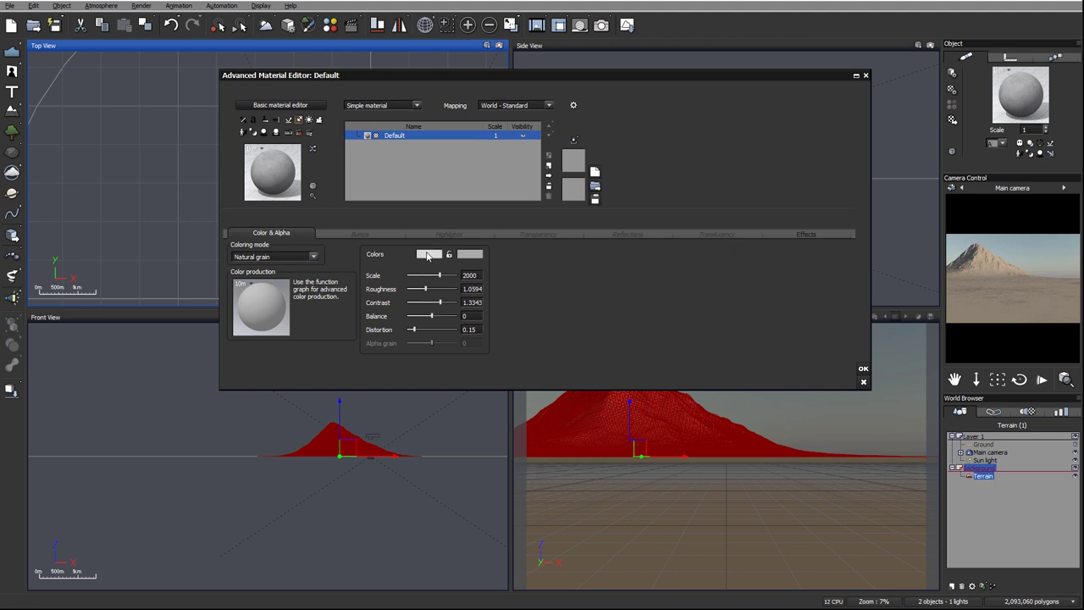
pyautogui.click(472, 256)
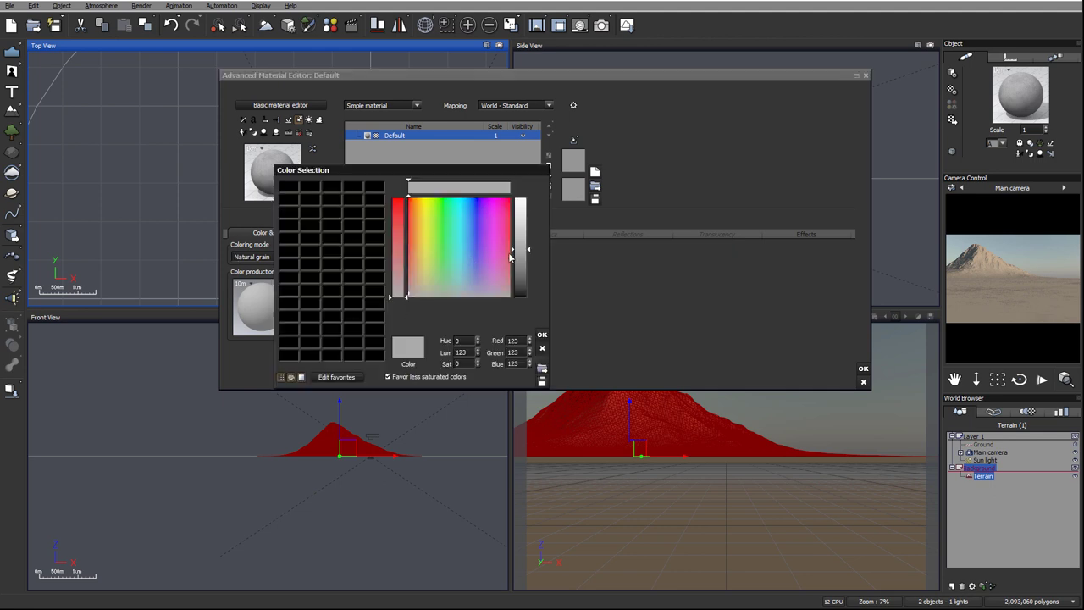
pyautogui.moveTo(514, 279); pyautogui.dragTo(520, 292)
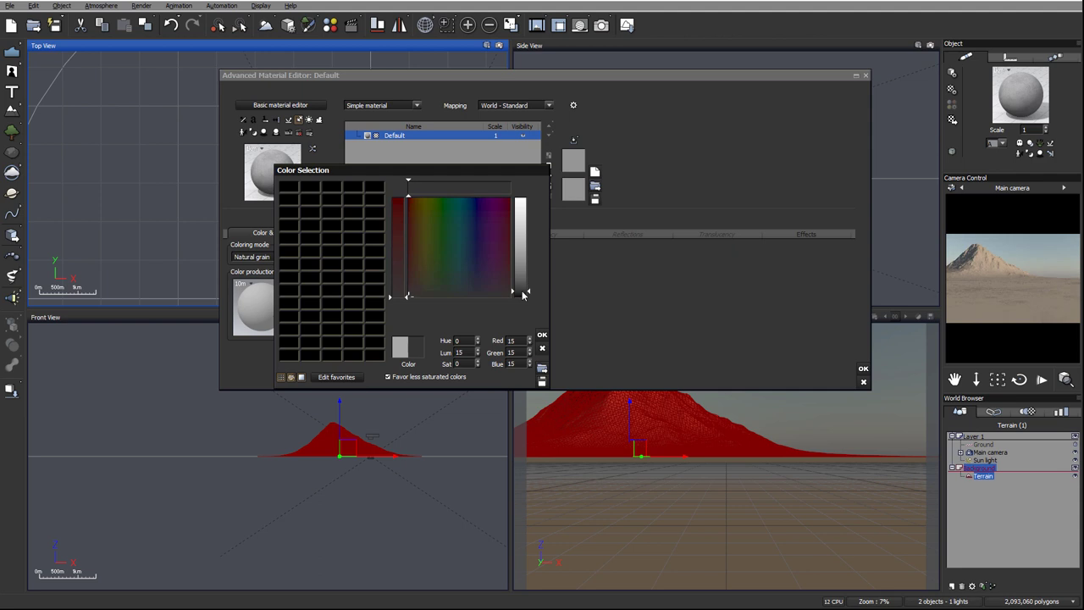
pyautogui.click(543, 335)
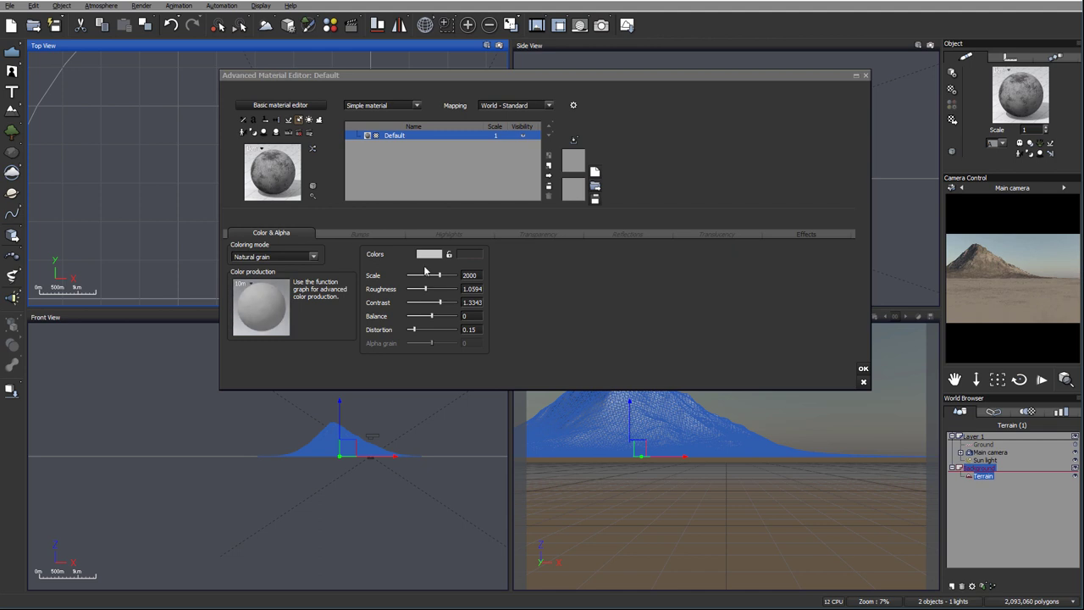
# Darken the base colour further, then try a warm grey-brown instead
pyautogui.click(429, 254)
pyautogui.moveTo(483, 253); pyautogui.dragTo(480, 282)
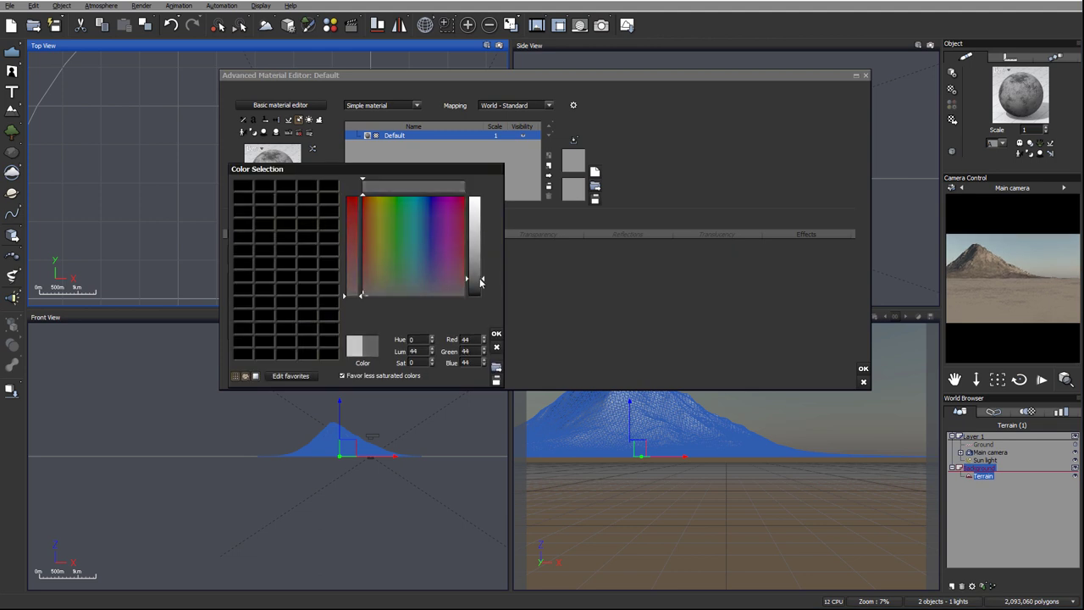
pyautogui.click(496, 333)
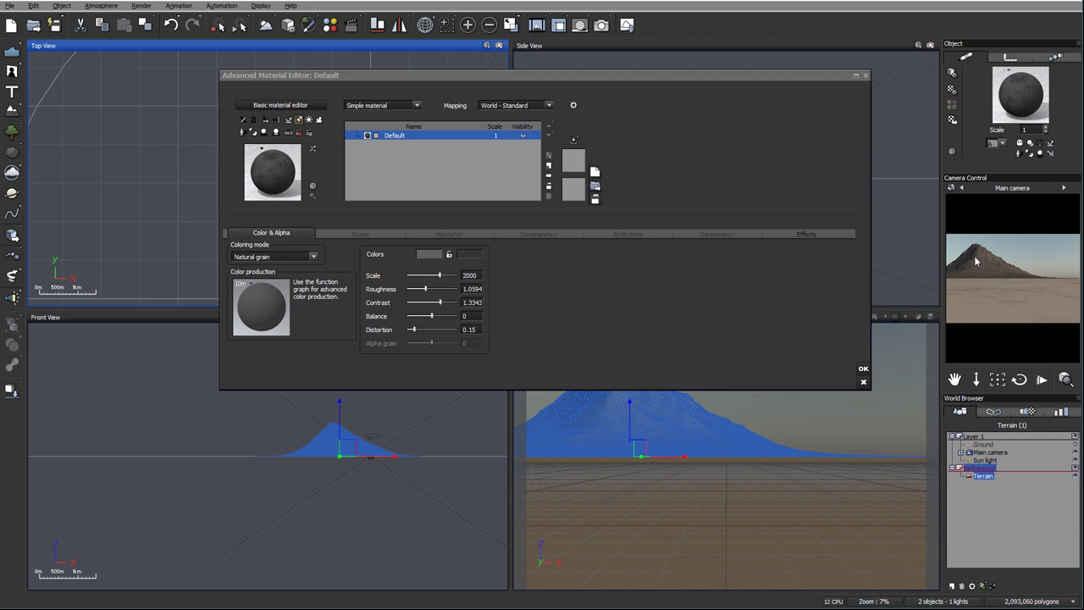
pyautogui.click(423, 256)
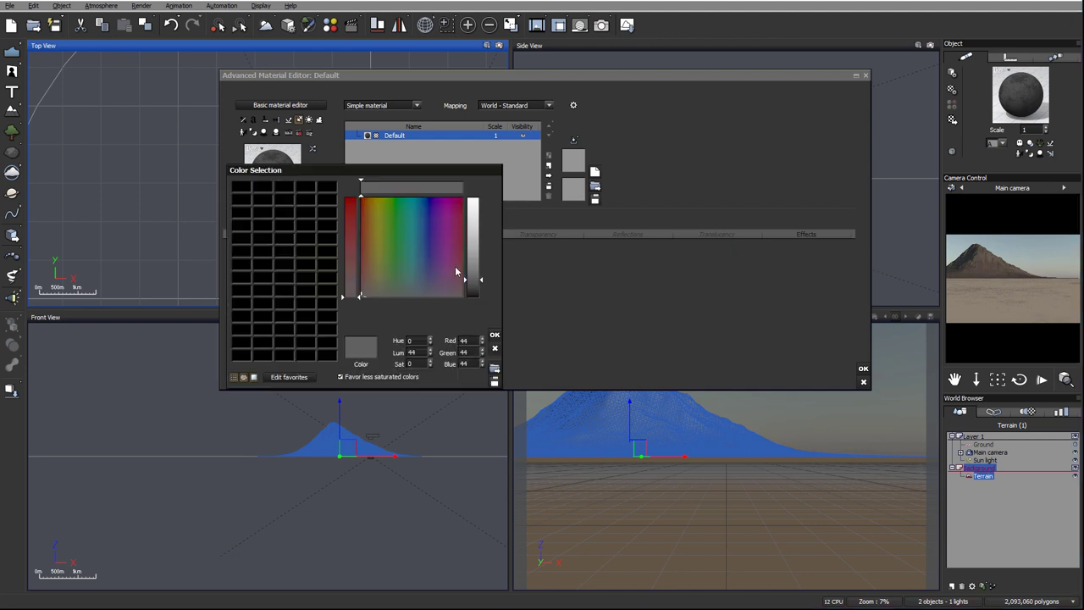
pyautogui.click(364, 286)
pyautogui.click(364, 288)
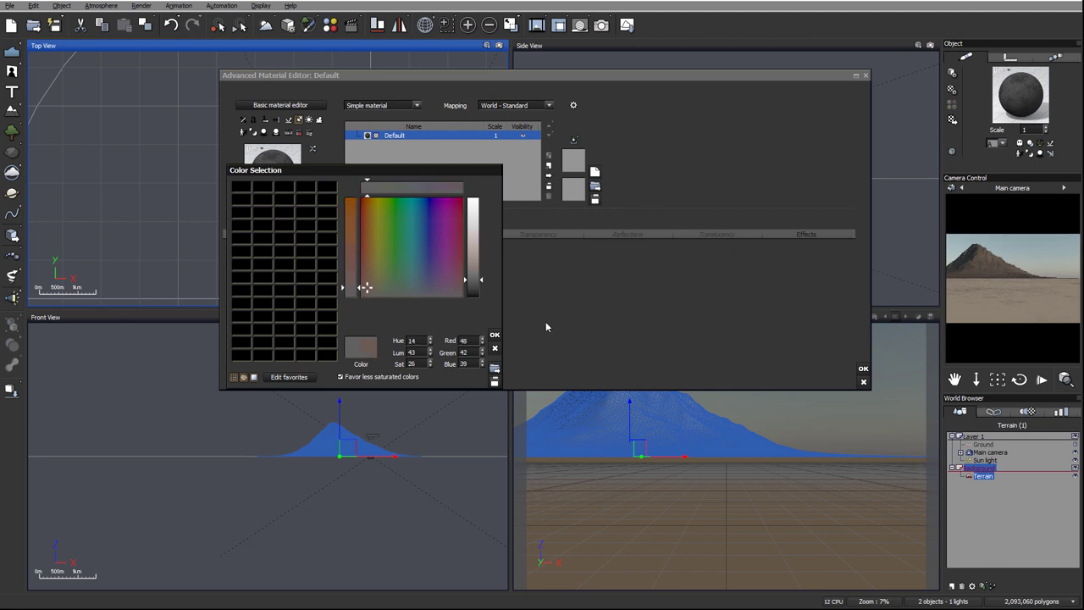
pyautogui.click(494, 334)
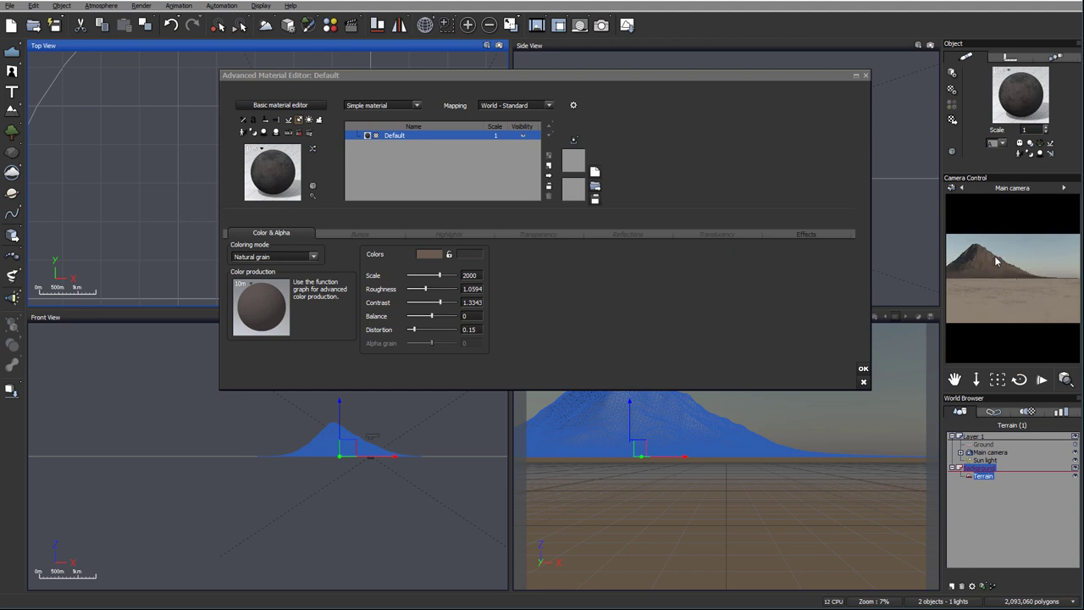
# Set the material colour to a dark neutral grey, about RGB 37
pyautogui.click(429, 254)
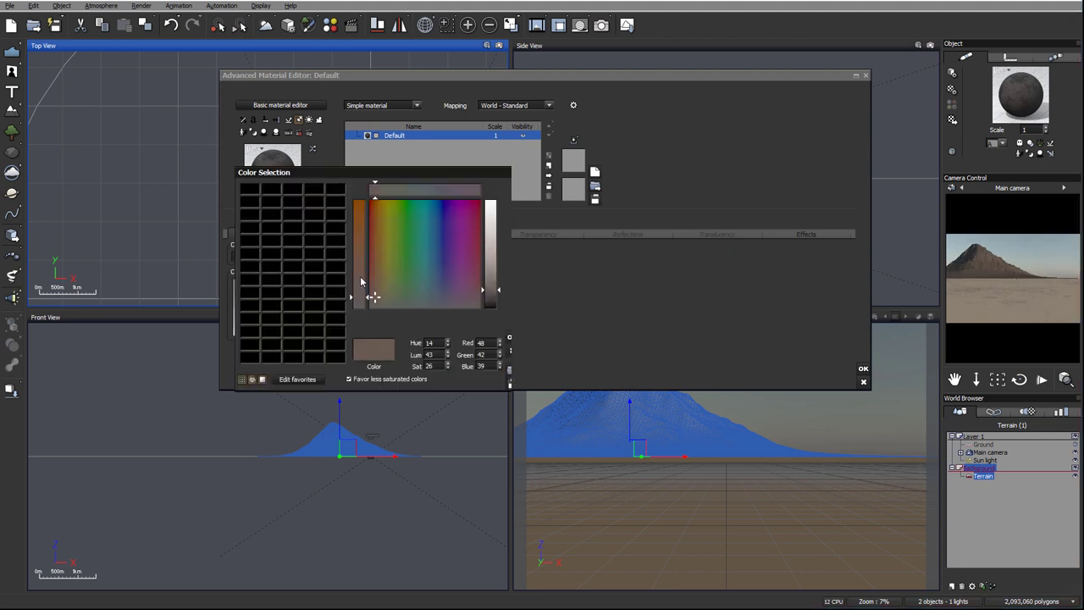
pyautogui.click(369, 298)
pyautogui.click(481, 284)
pyautogui.click(504, 337)
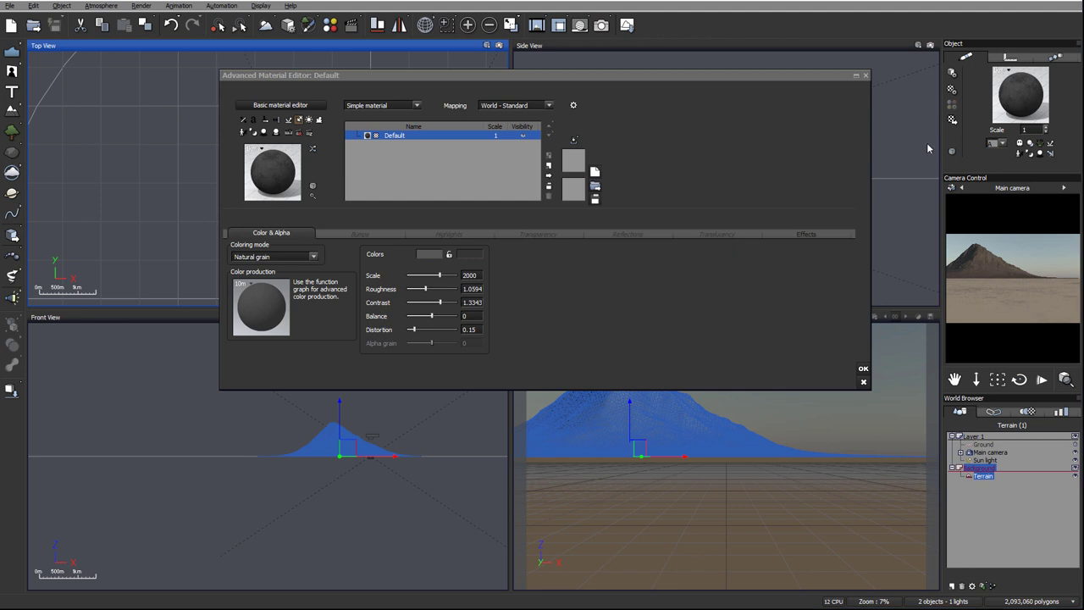
# Add a new material layer named Snow and make its colour pure white
pyautogui.click(551, 167)
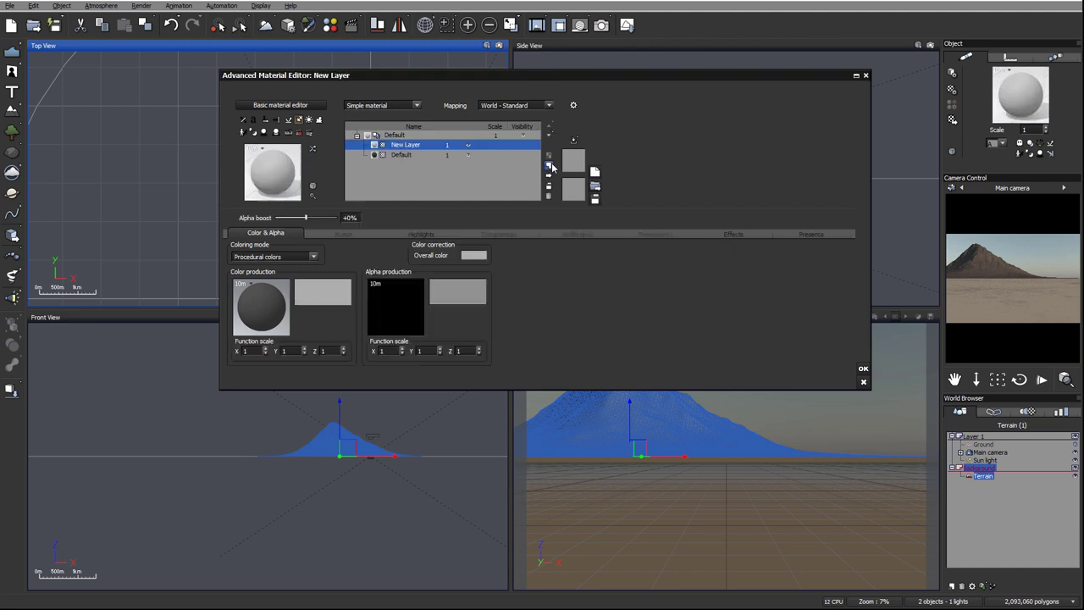
pyautogui.doubleClick(406, 145)
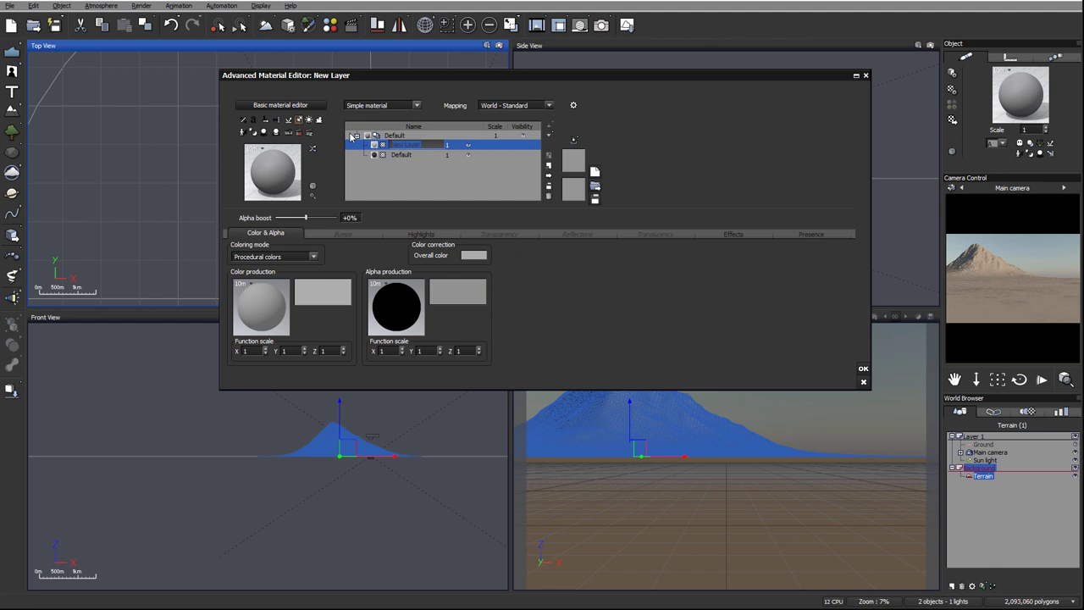
pyautogui.write('Snow')
pyautogui.click(474, 255)
pyautogui.moveTo(527, 249); pyautogui.dragTo(527, 203)
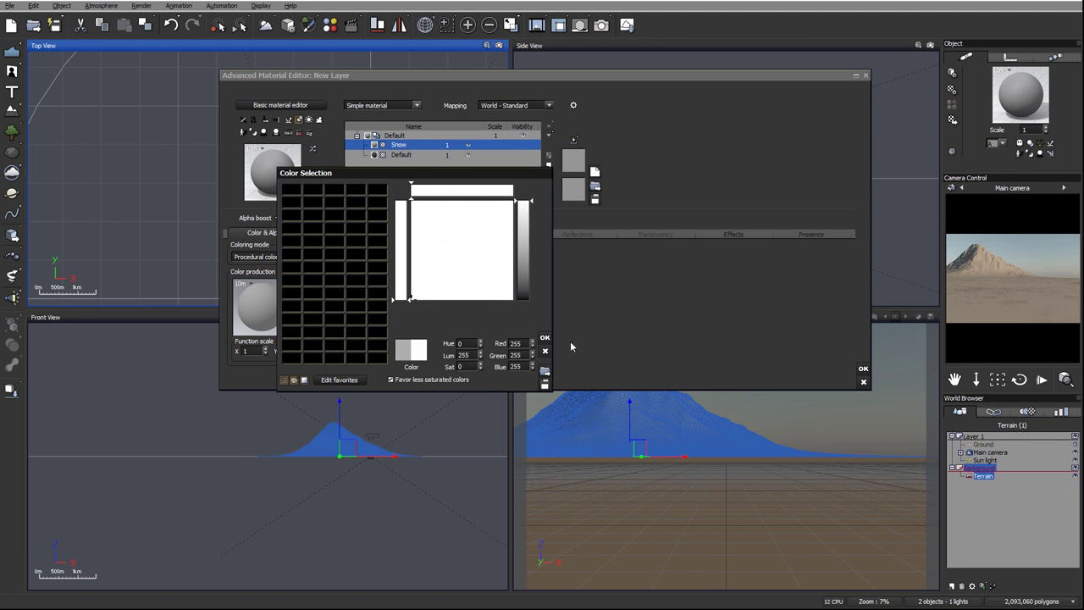
pyautogui.click(545, 339)
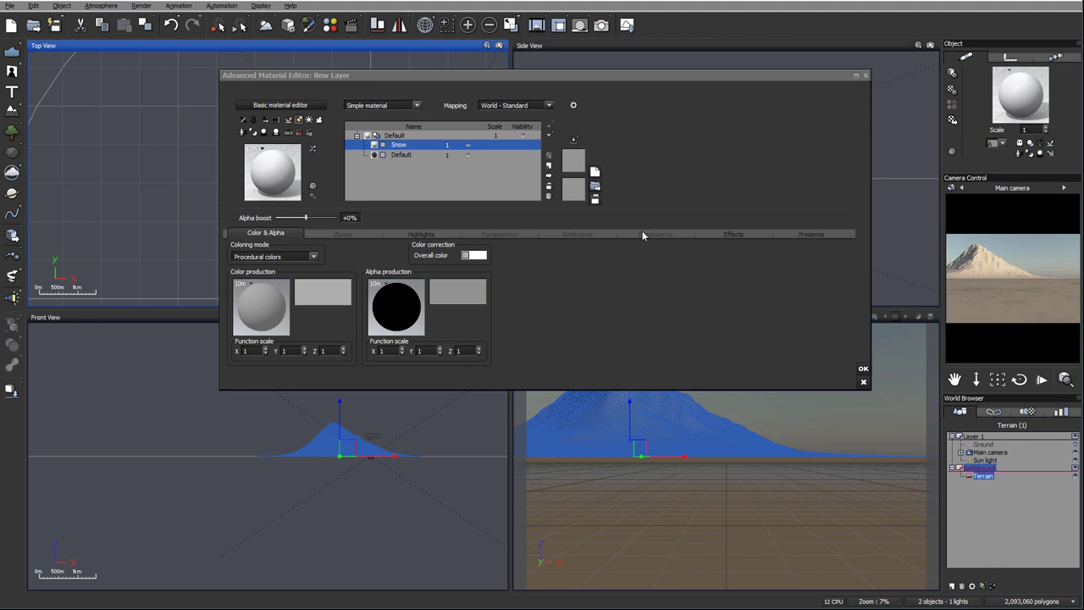
# Make the Snow layer 100% transparent with variable transparency enabled
pyautogui.rightClick(982, 261)
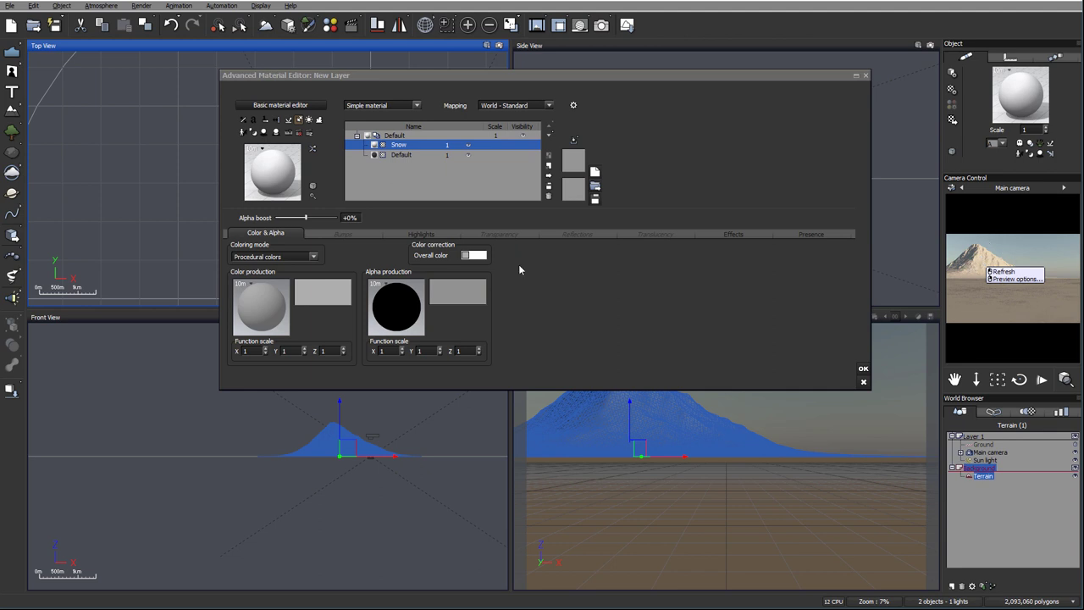
pyautogui.click(428, 237)
pyautogui.click(492, 235)
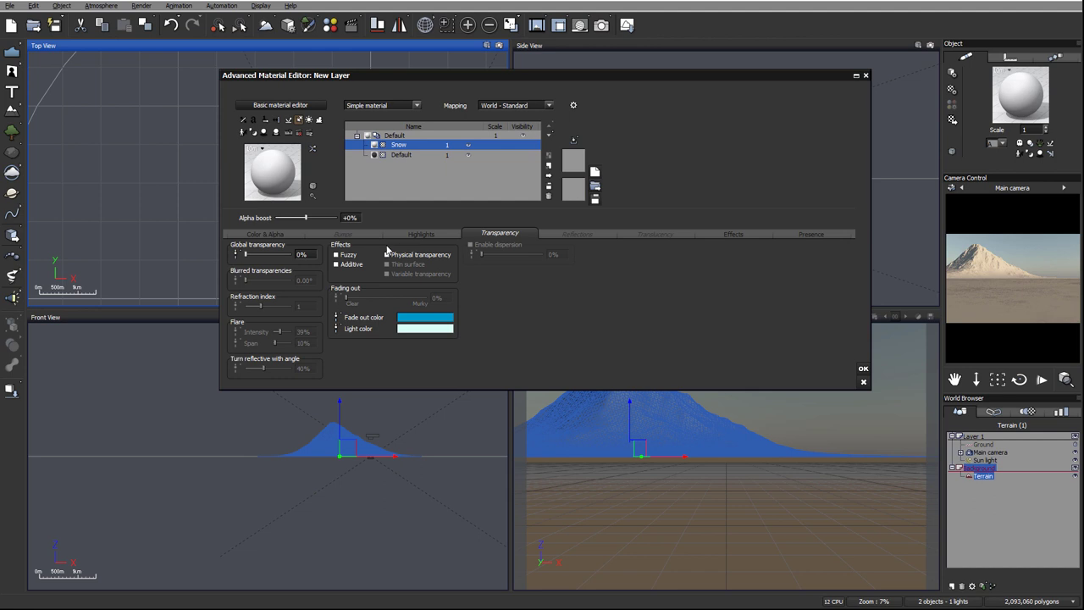
pyautogui.moveTo(249, 255); pyautogui.dragTo(408, 256)
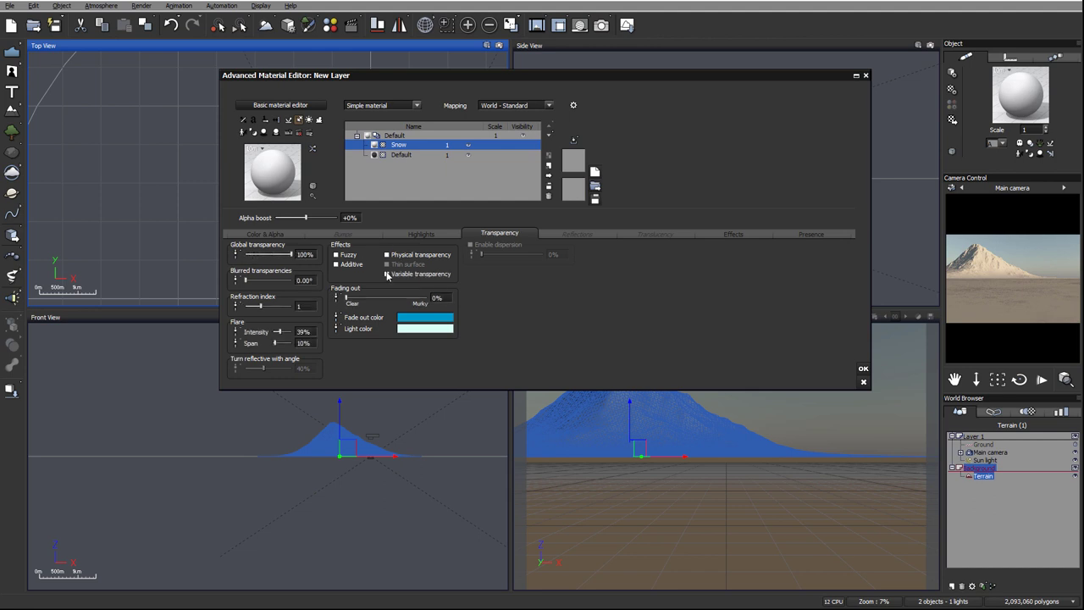
pyautogui.click(388, 274)
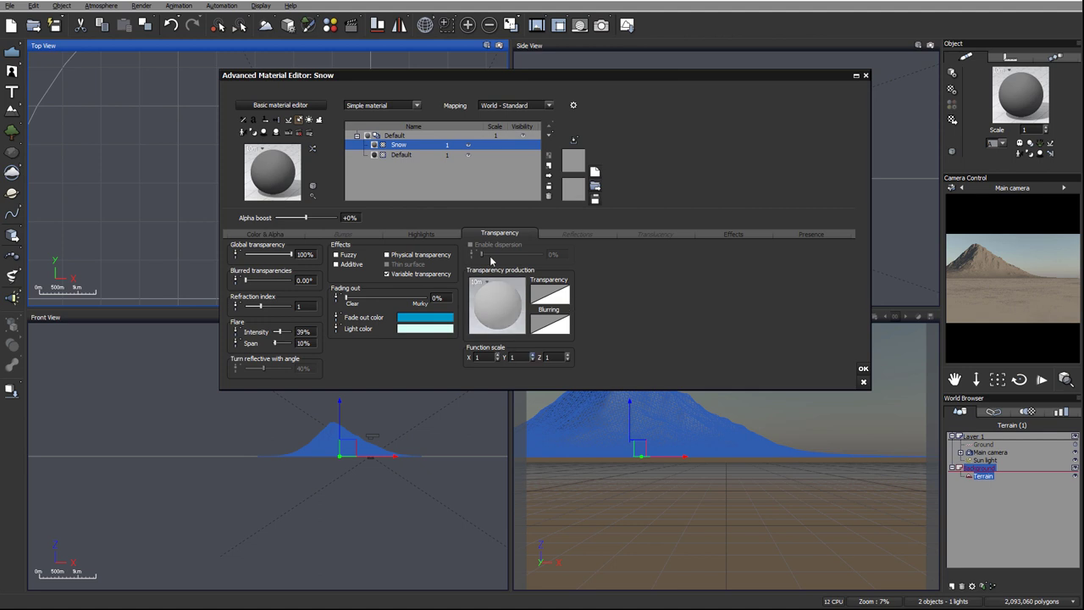
# Choose Object - Parametric from the Snow layer's Mapping list
pyautogui.click(550, 105)
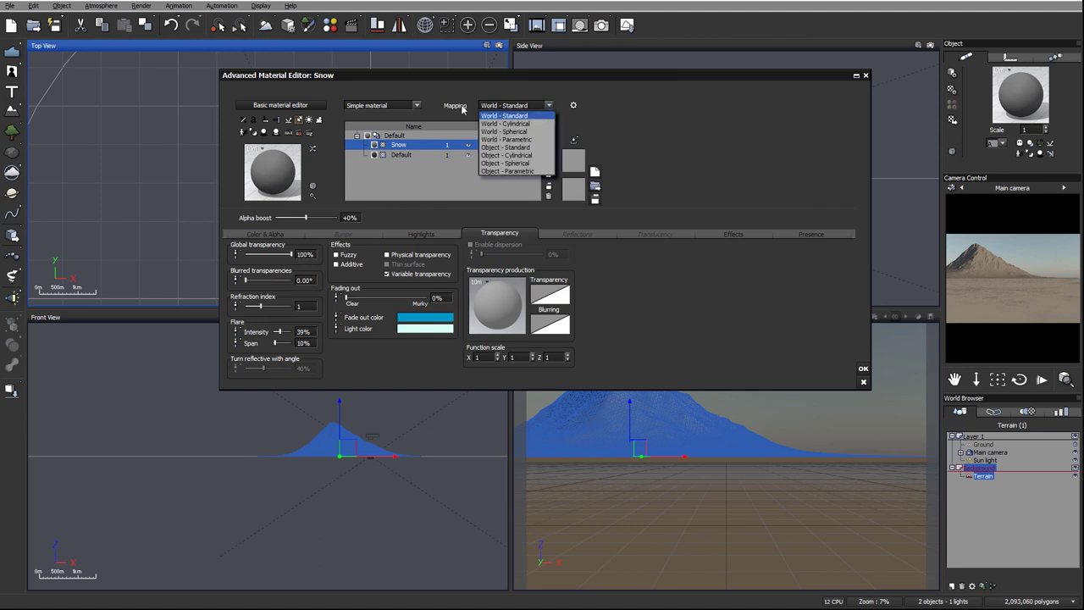
pyautogui.click(633, 98)
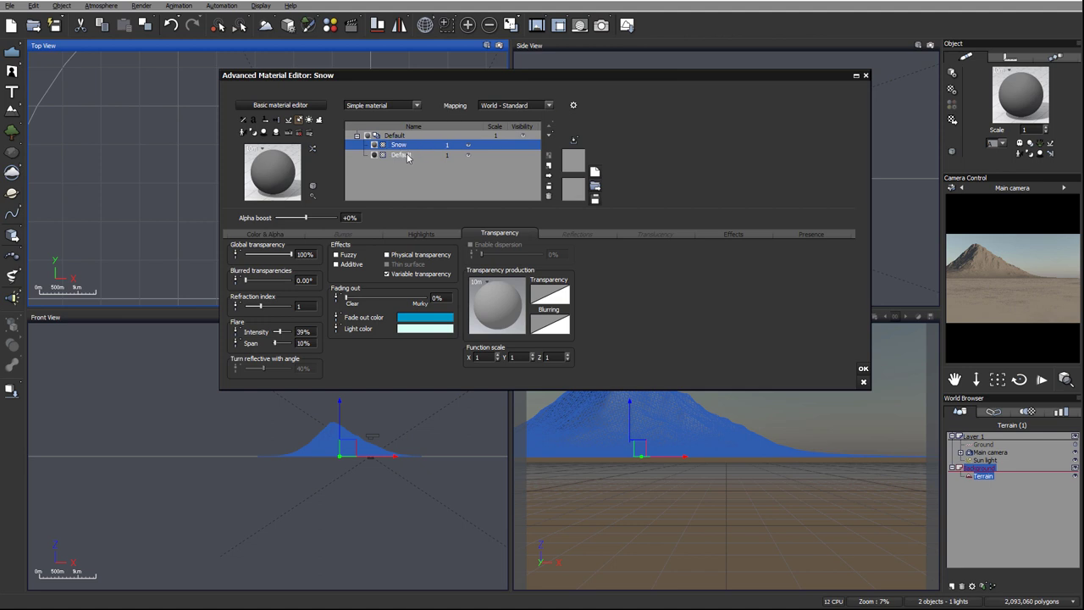
pyautogui.click(546, 105)
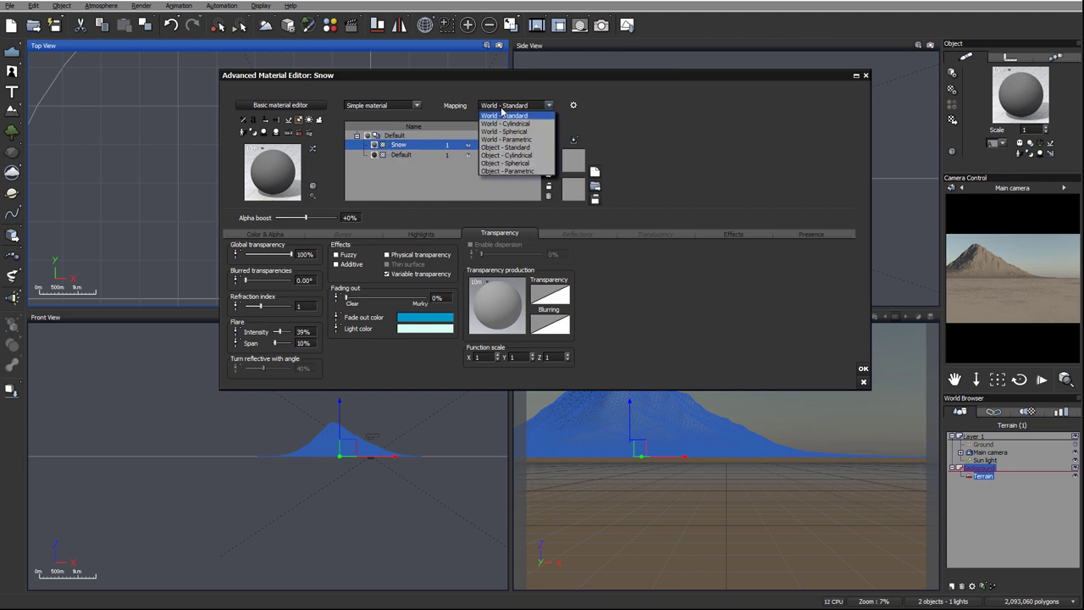
pyautogui.click(526, 172)
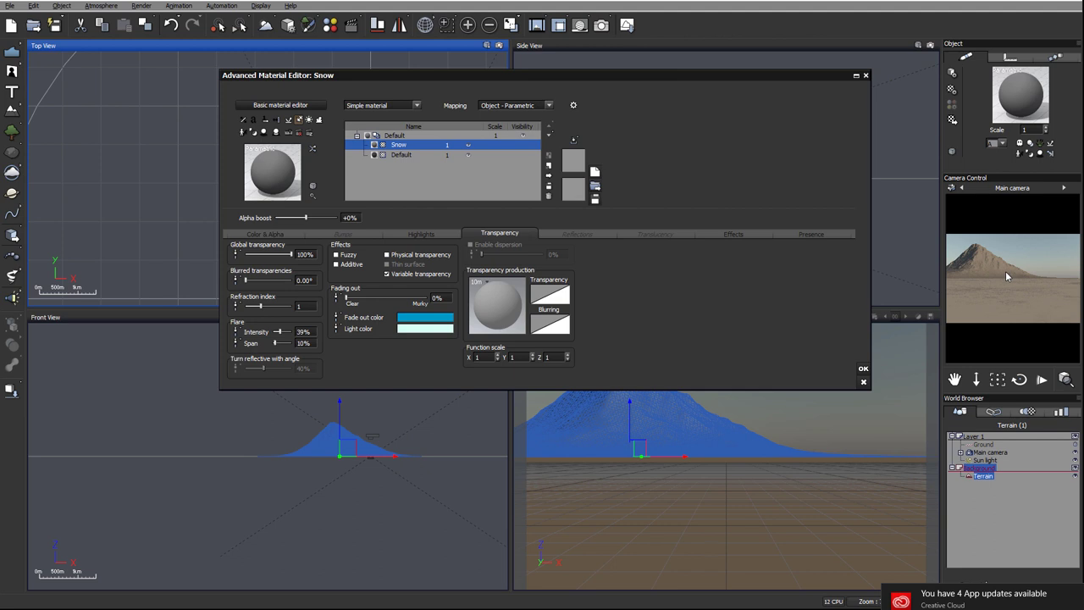
pyautogui.rightClick(496, 306)
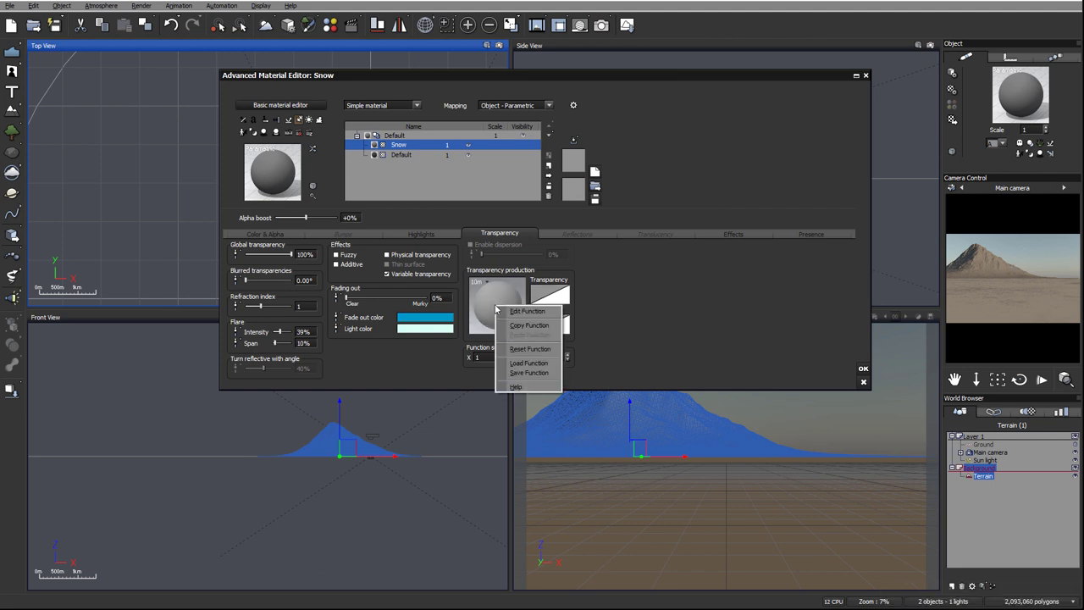
# Open the transparency function in the Function Graph and enlarge the editor windows
pyautogui.click(527, 311)
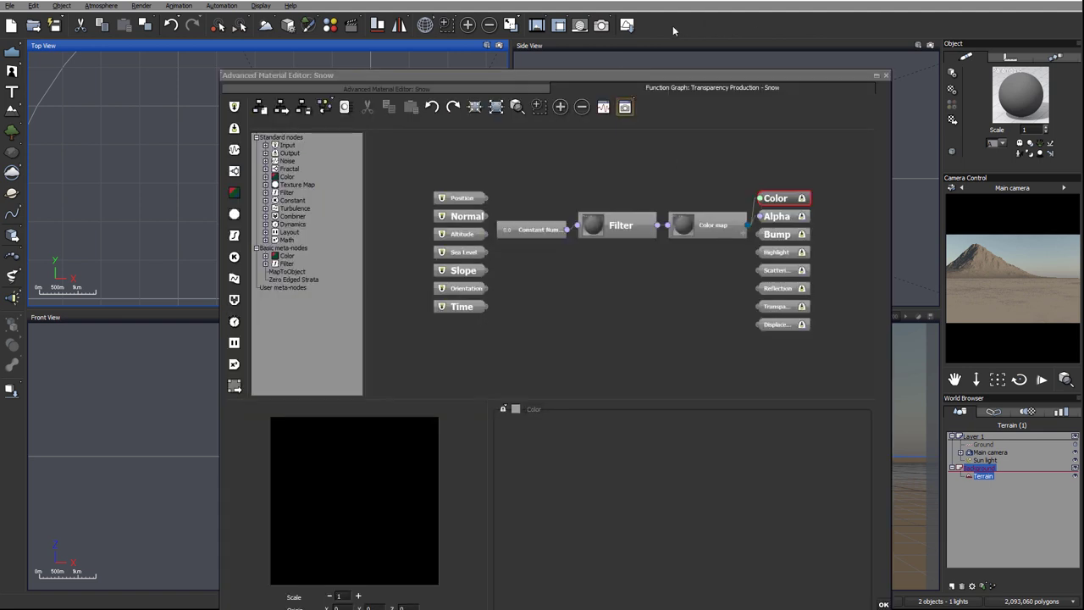
pyautogui.moveTo(613, 78); pyautogui.dragTo(568, 17)
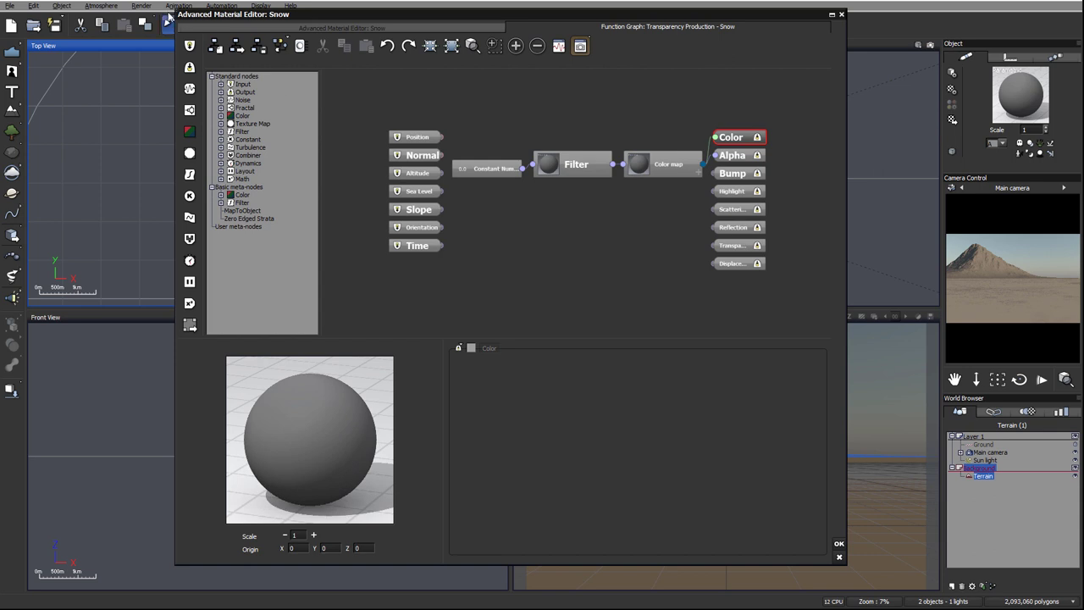
pyautogui.moveTo(173, 6); pyautogui.dragTo(113, 42)
pyautogui.moveTo(375, 43); pyautogui.dragTo(418, 48)
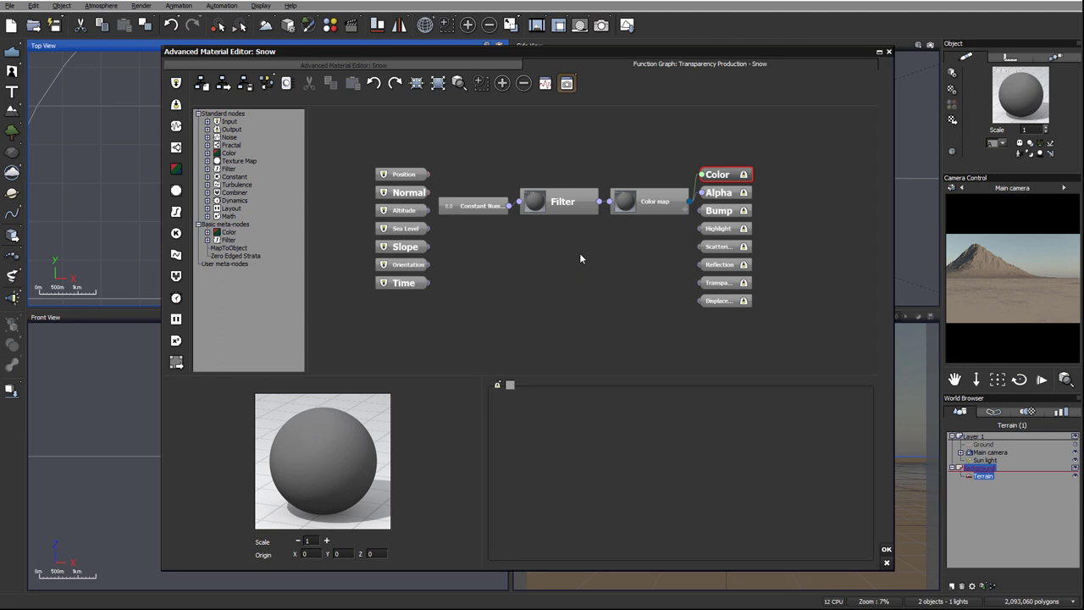
# Shift the Color map and output nodes right and move the Filter node up
pyautogui.moveTo(793, 152); pyautogui.dragTo(688, 316)
pyautogui.moveTo(718, 176); pyautogui.dragTo(782, 176)
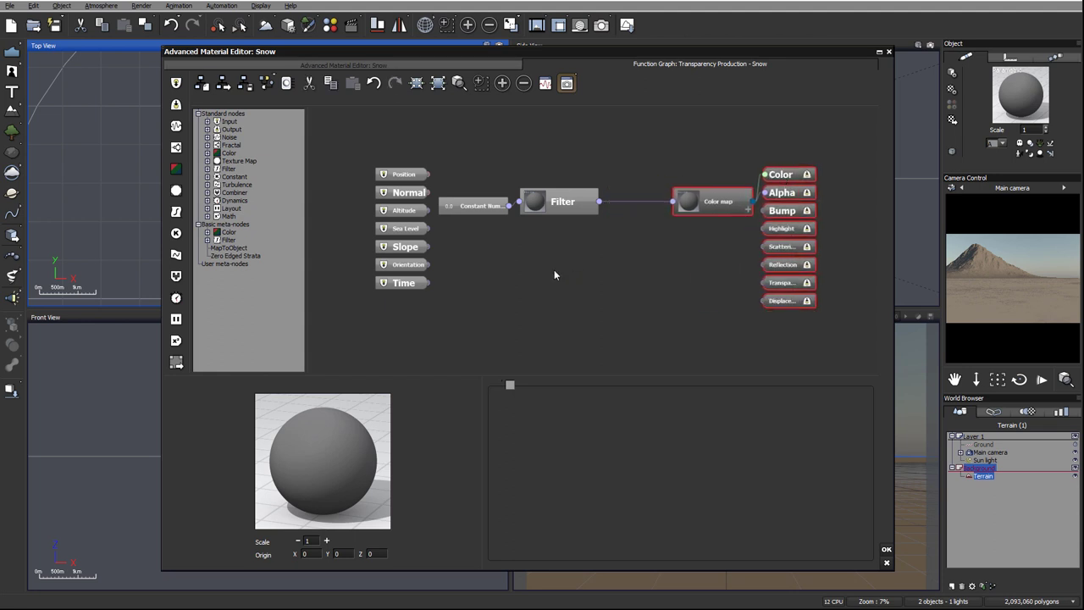
pyautogui.click(597, 275)
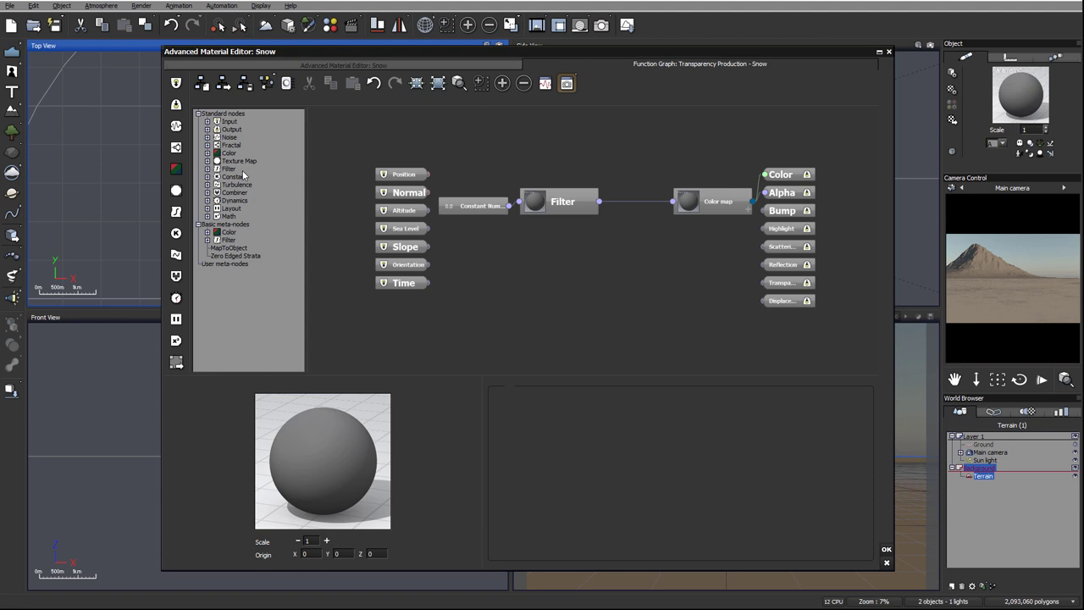
pyautogui.moveTo(573, 201); pyautogui.dragTo(592, 187)
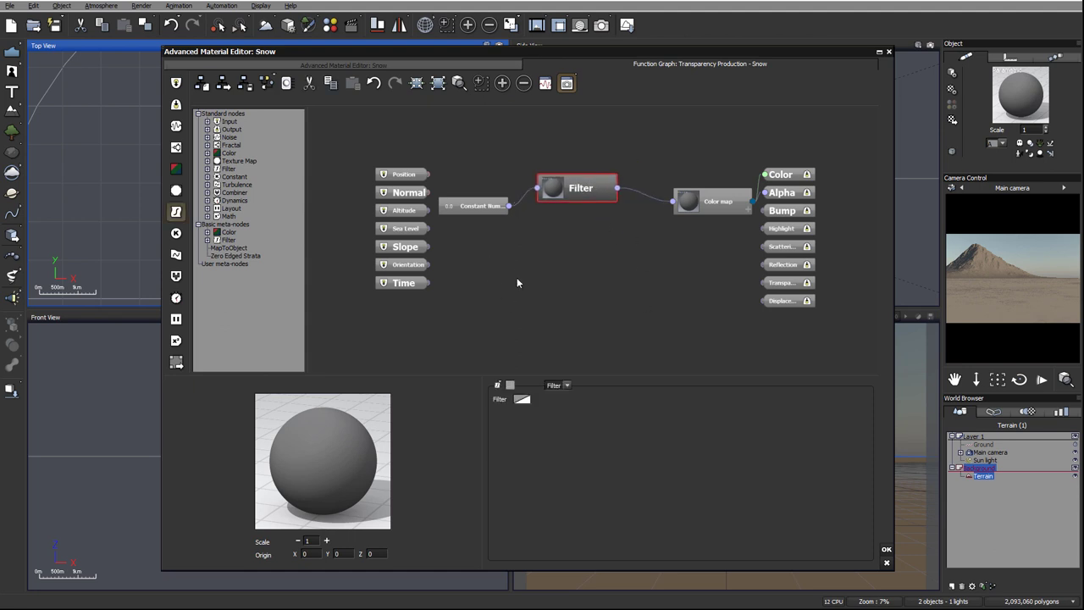
pyautogui.click(492, 258)
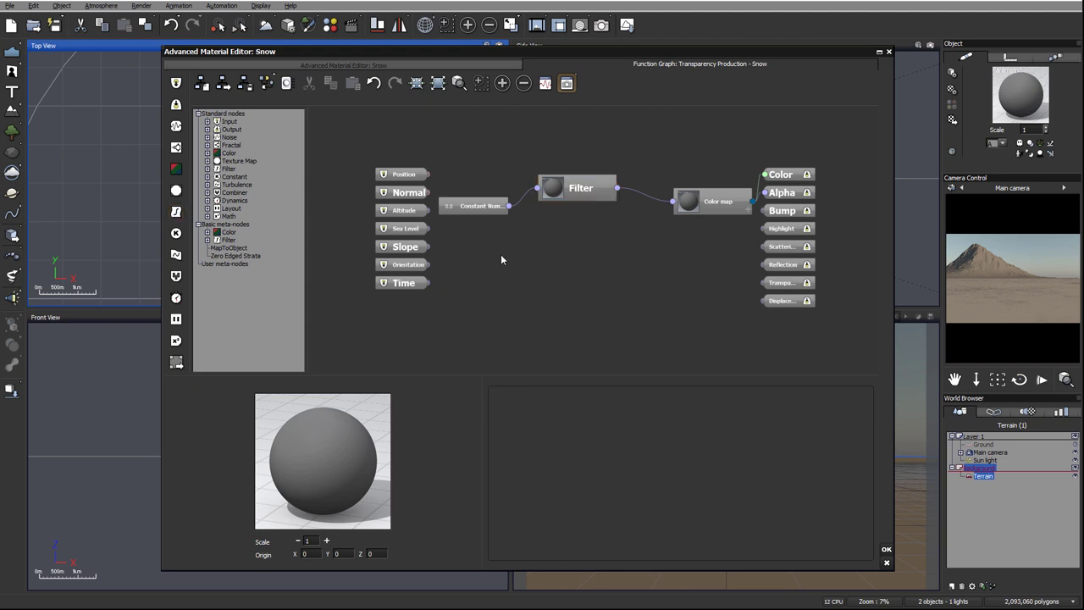
# Add a Projected Texture Map node below the Filter and wire its Grayscale Output to Transparency
pyautogui.rightClick(503, 262)
pyautogui.moveTo(577, 264)
pyautogui.moveTo(567, 312)
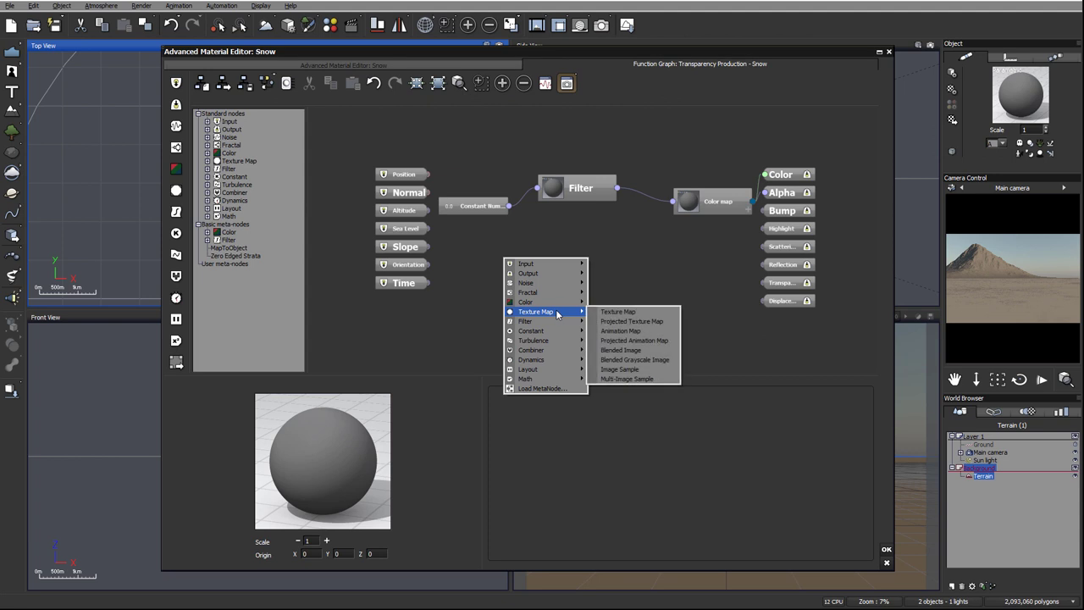
pyautogui.click(619, 322)
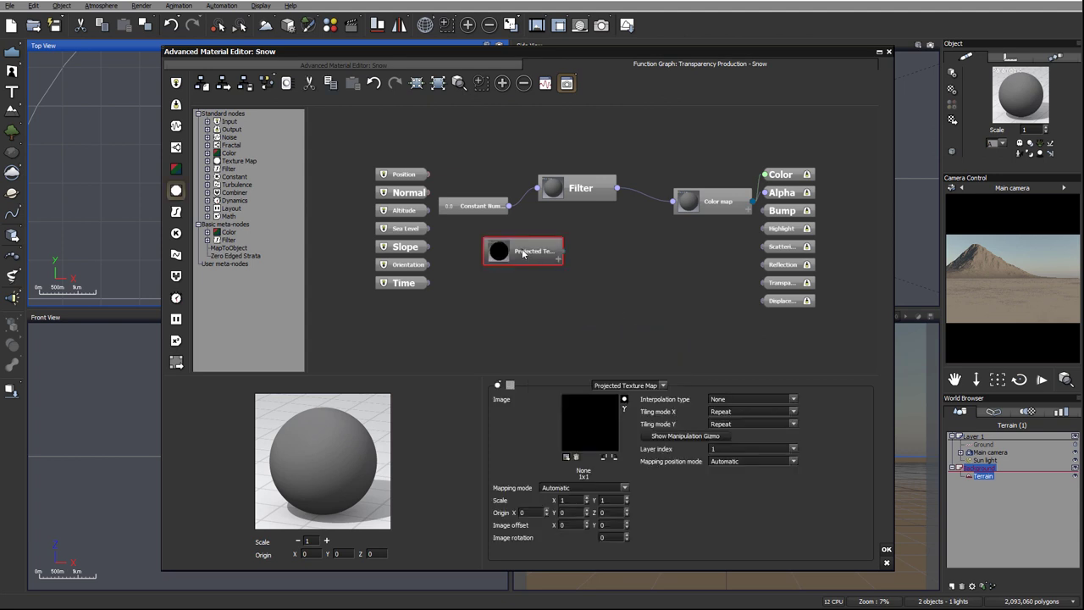
pyautogui.moveTo(512, 258); pyautogui.dragTo(534, 268)
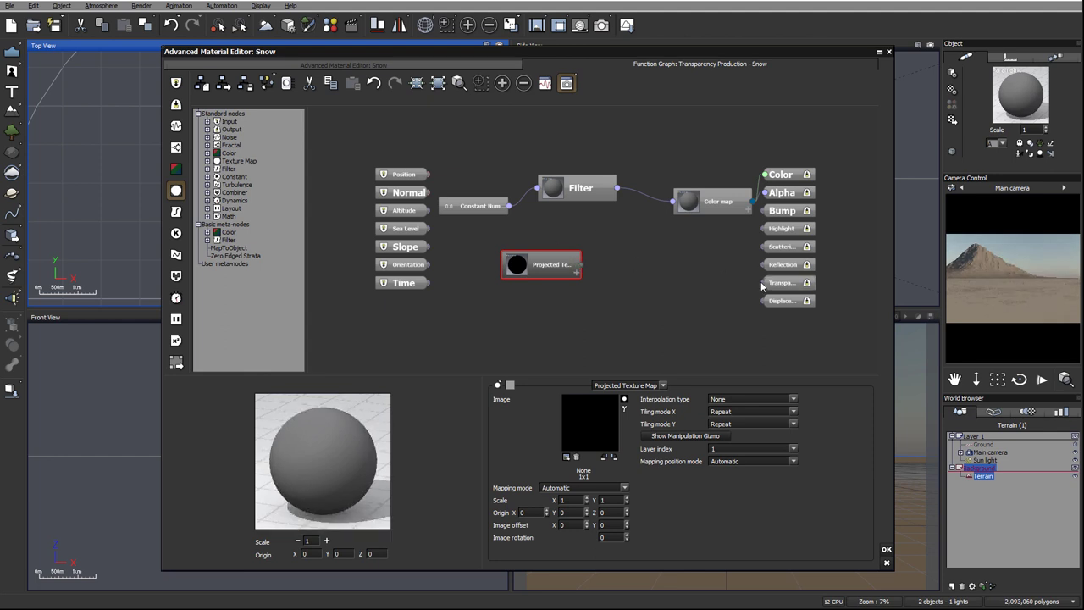
pyautogui.moveTo(763, 288); pyautogui.dragTo(583, 268)
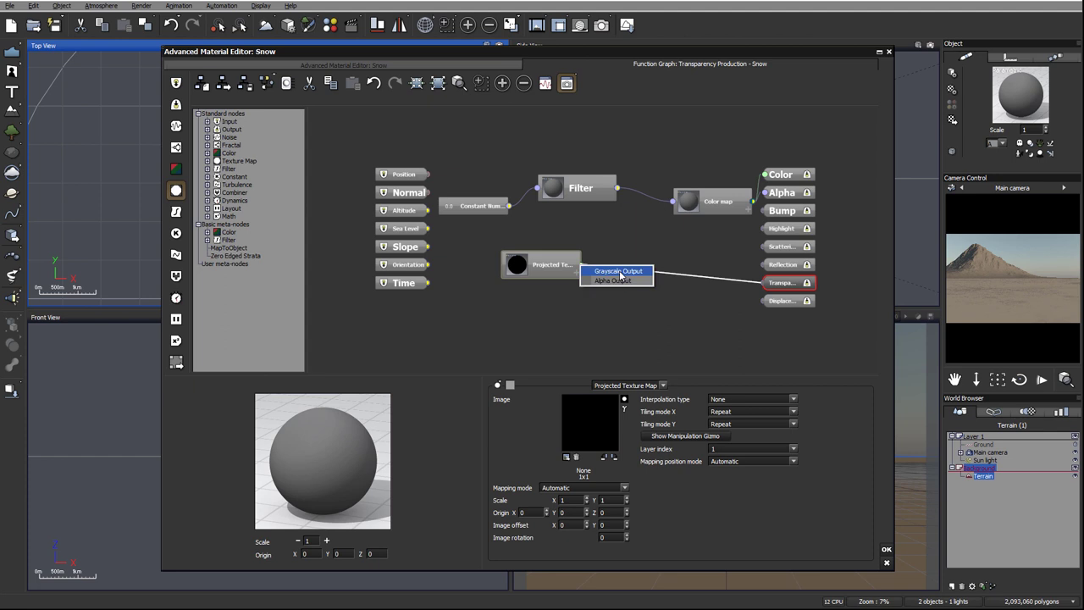
pyautogui.click(619, 272)
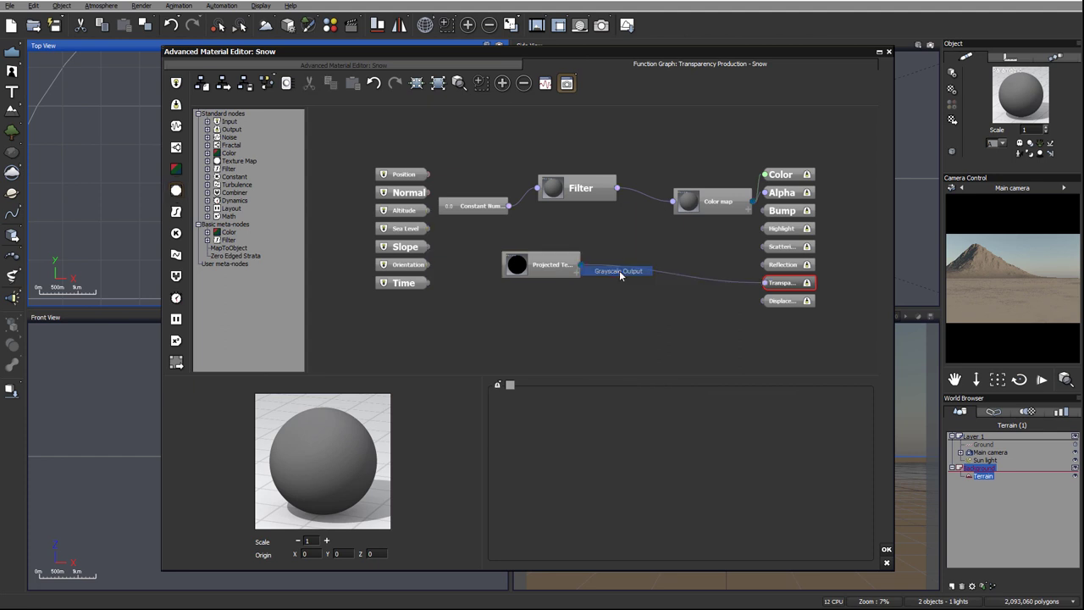
pyautogui.moveTo(557, 266); pyautogui.dragTo(552, 261)
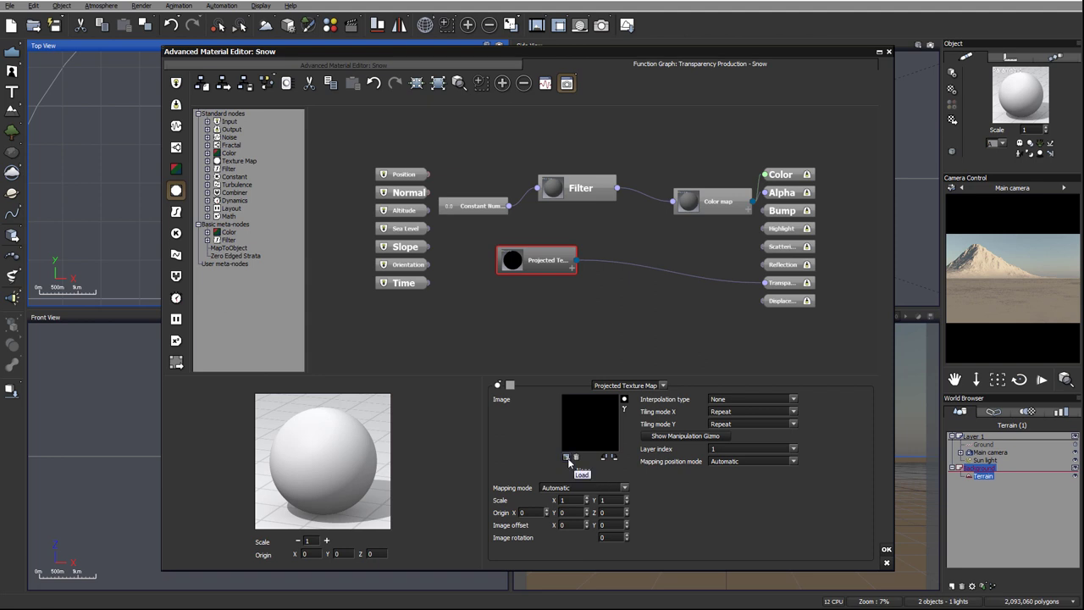
# Load the 1025 x 1025 sCover.tif image from the Bitmaps browser into the projection node
pyautogui.rightClick(1008, 263)
pyautogui.click(566, 456)
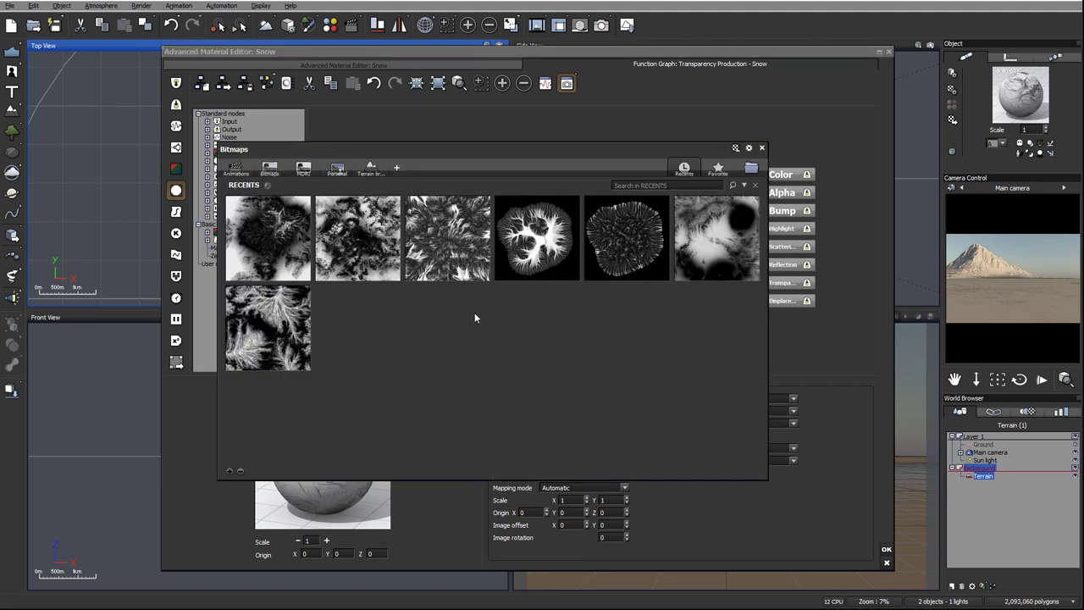
pyautogui.moveTo(296, 206)
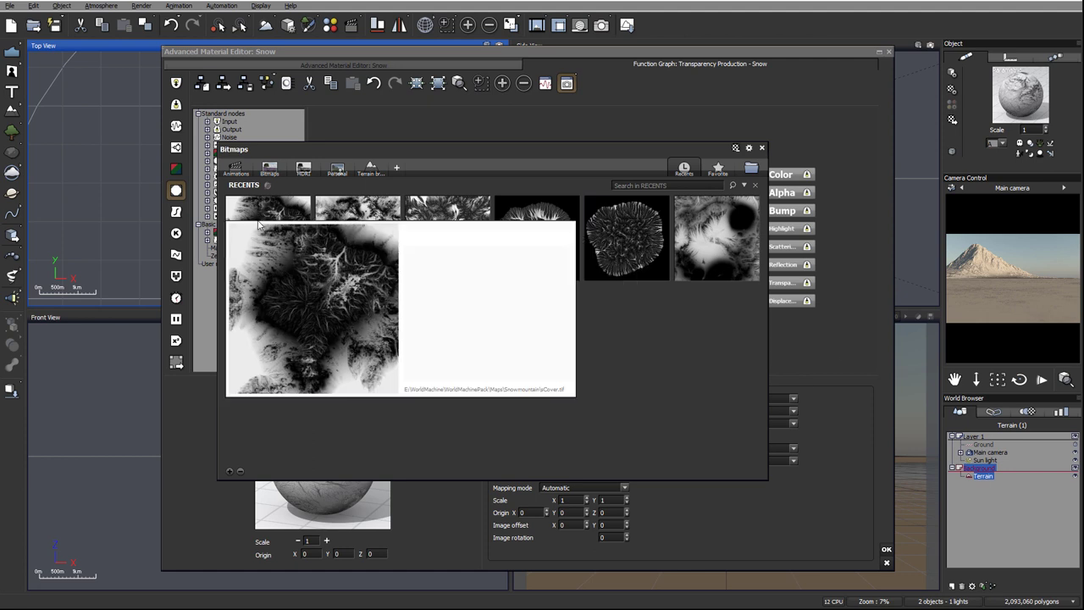
pyautogui.doubleClick(285, 211)
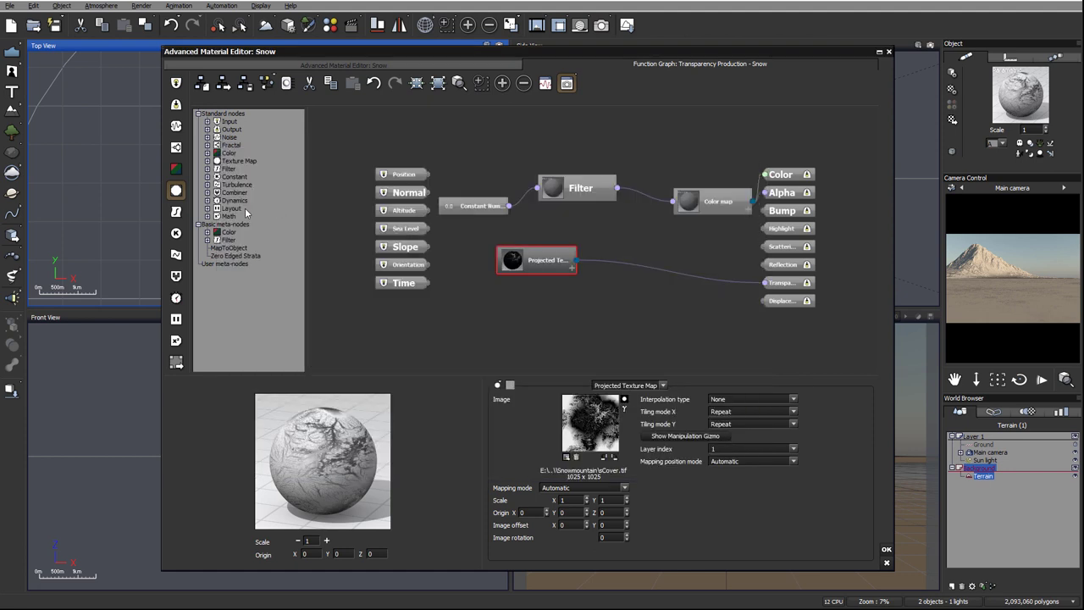
# Invert the snow cover image's colours and set X and Y tiling to Once
pyautogui.click(624, 402)
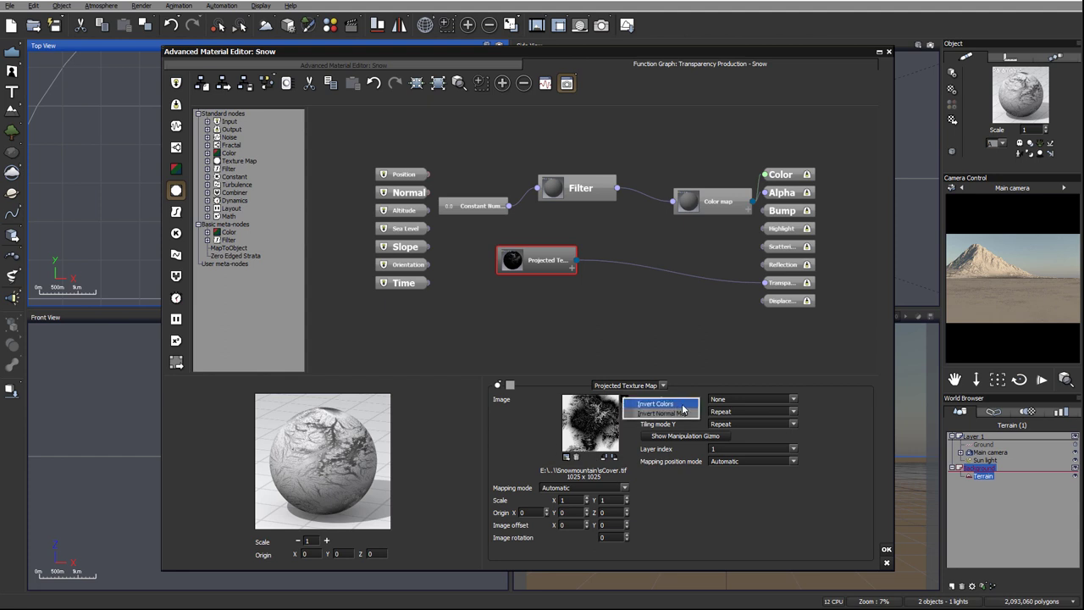
pyautogui.click(670, 404)
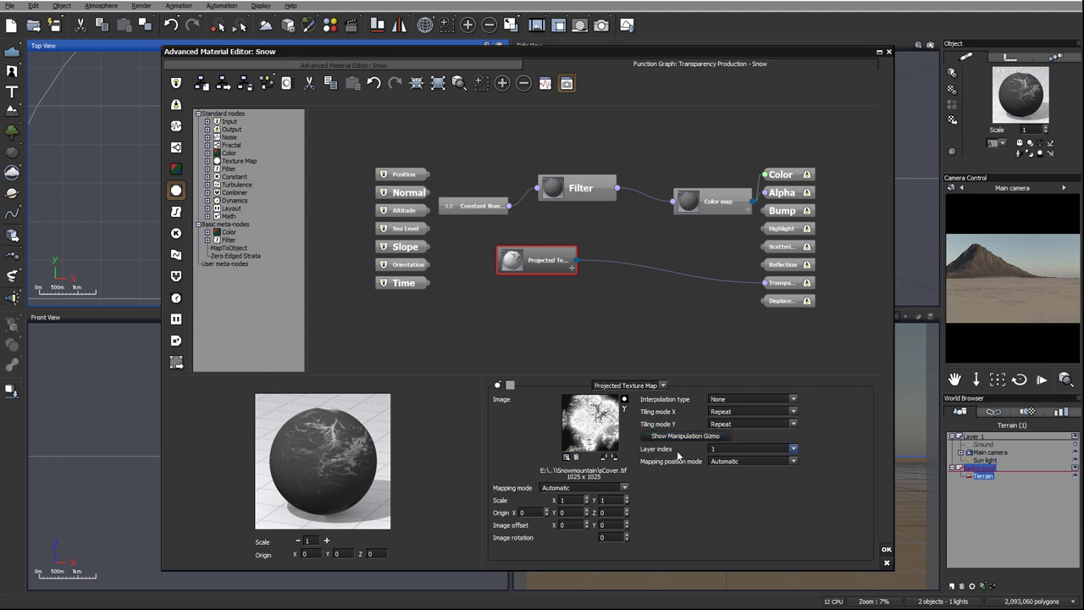
pyautogui.click(793, 412)
pyautogui.click(774, 439)
pyautogui.click(792, 424)
pyautogui.click(767, 449)
# Switch interpolation to Bilinear and close the material editor with OK
pyautogui.click(794, 400)
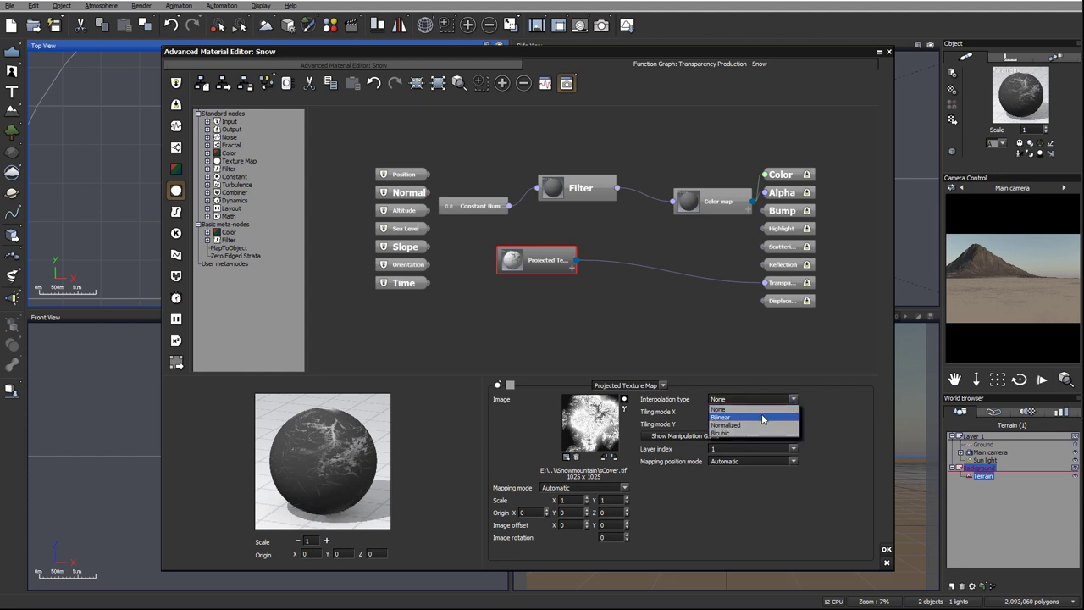
pyautogui.click(762, 417)
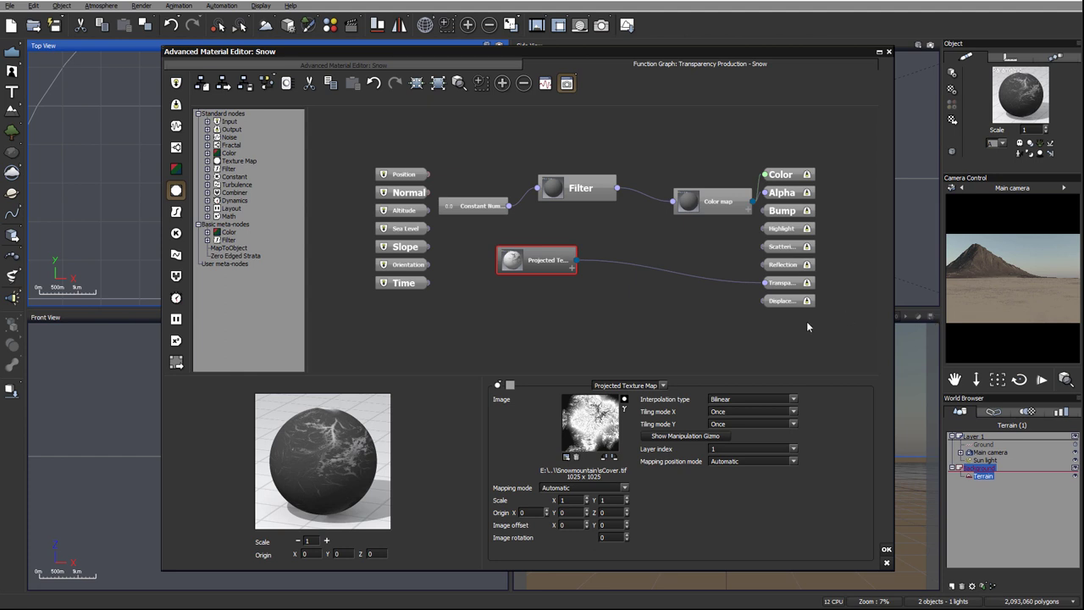
pyautogui.click(886, 549)
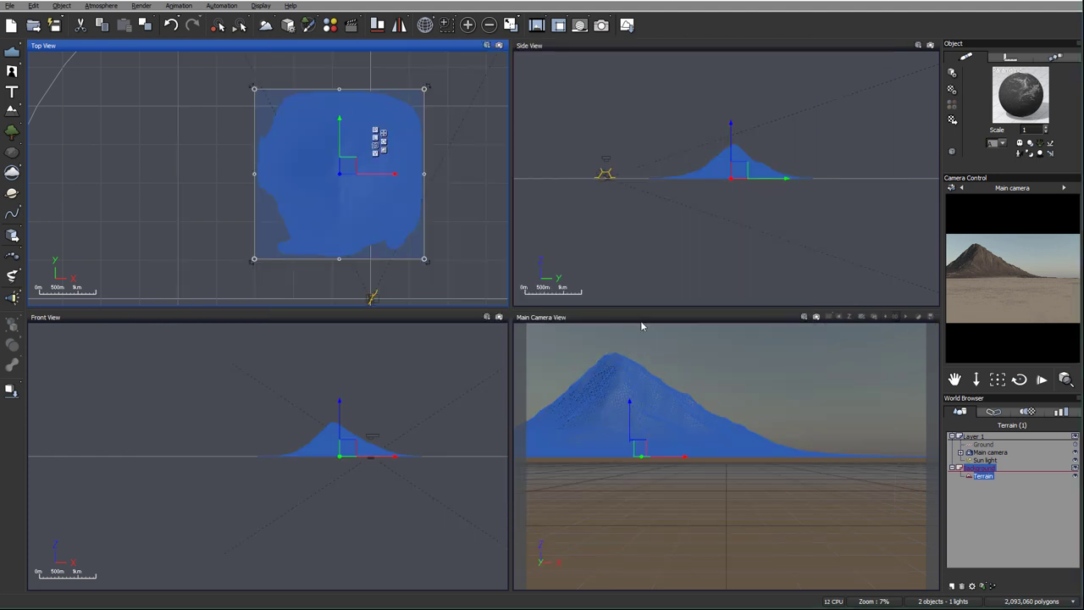
# Raise the main camera to about 2.4 km above the mountain and reframe its view
pyautogui.click(988, 452)
pyautogui.moveTo(664, 233)
pyautogui.mouseDown()
pyautogui.moveTo(695, 158)
pyautogui.moveTo(648, 235)
pyautogui.mouseUp()
pyautogui.moveTo(271, 216); pyautogui.dragTo(338, 231)
pyautogui.moveTo(688, 165); pyautogui.dragTo(681, 142)
pyautogui.click(998, 380)
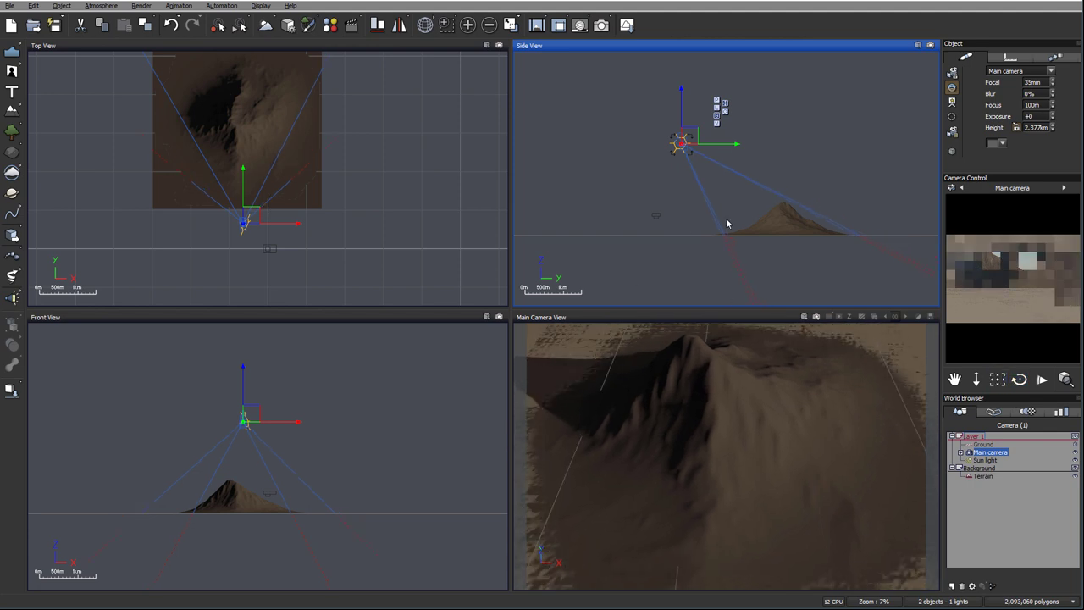
# Render an 800x533 Preview-quality image to screen
pyautogui.click(586, 25)
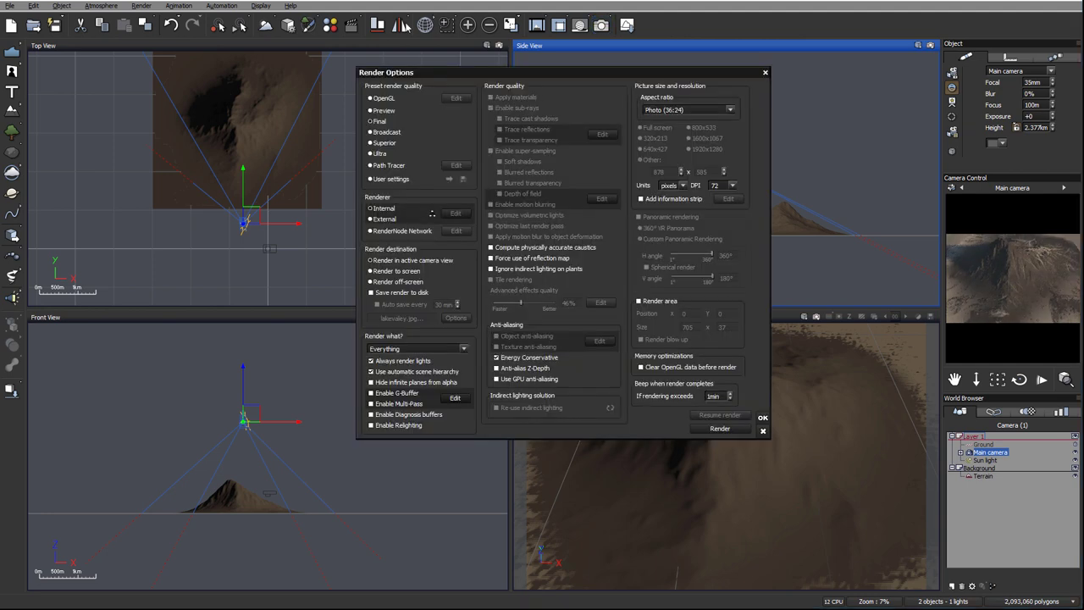
pyautogui.click(381, 111)
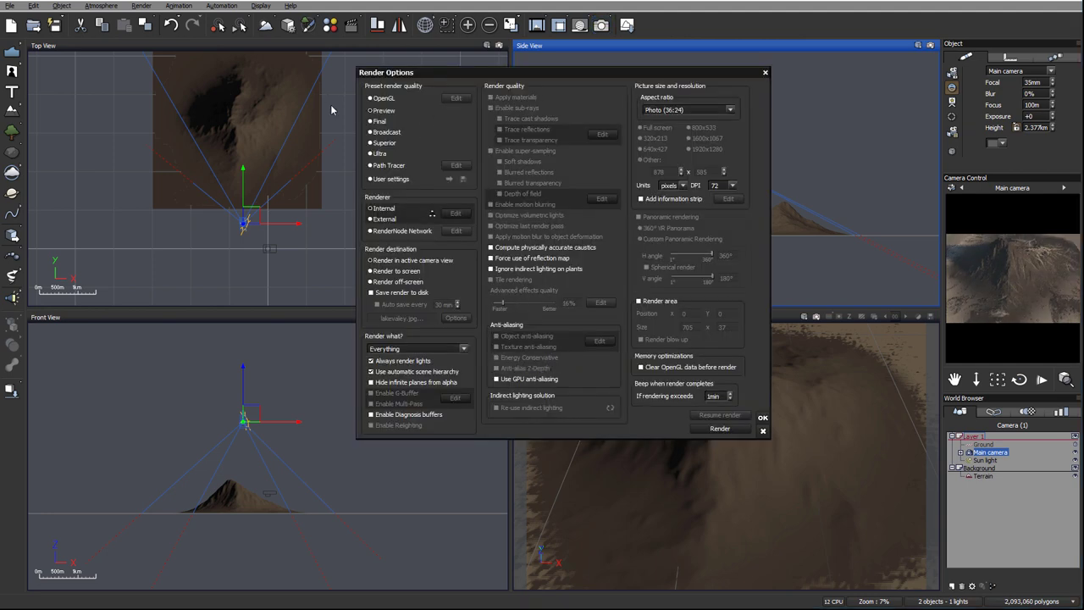
pyautogui.click(383, 271)
pyautogui.click(687, 128)
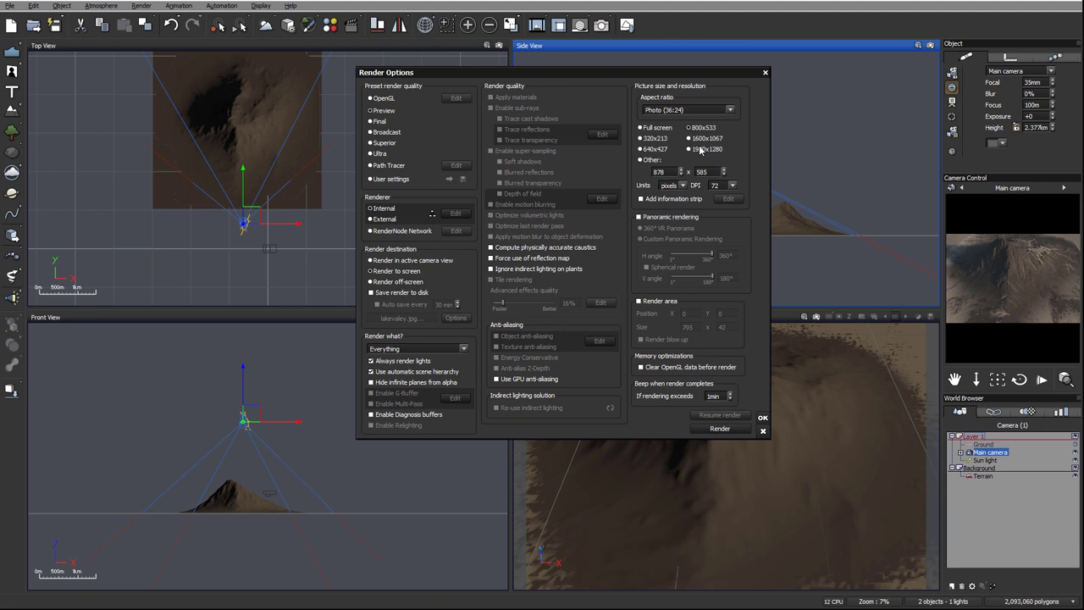
pyautogui.click(763, 418)
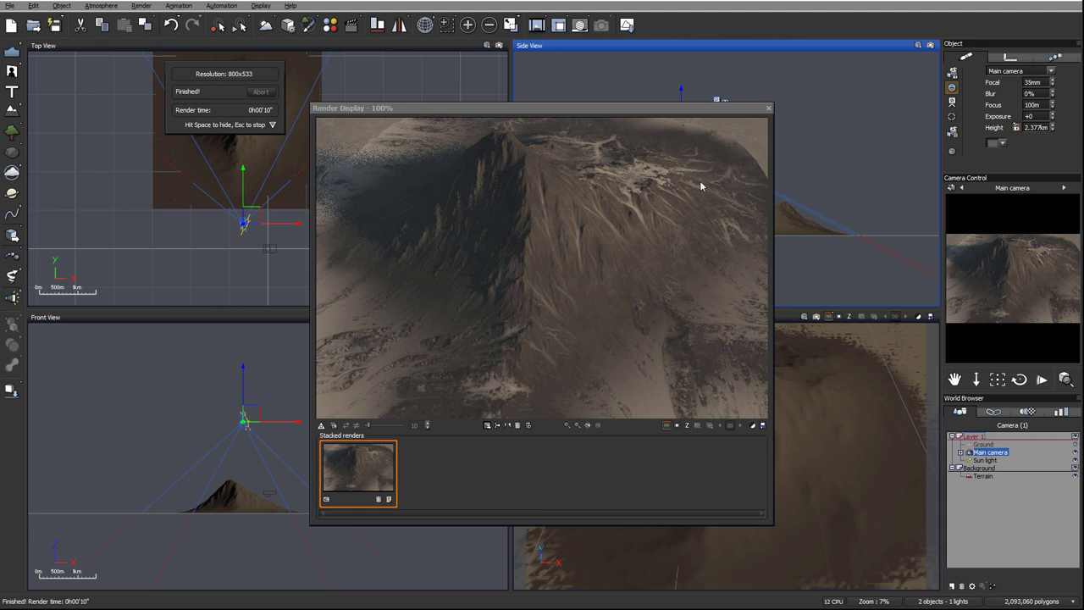
# Close the render, select the terrain, and rotate it about its centre in Top View
pyautogui.click(768, 108)
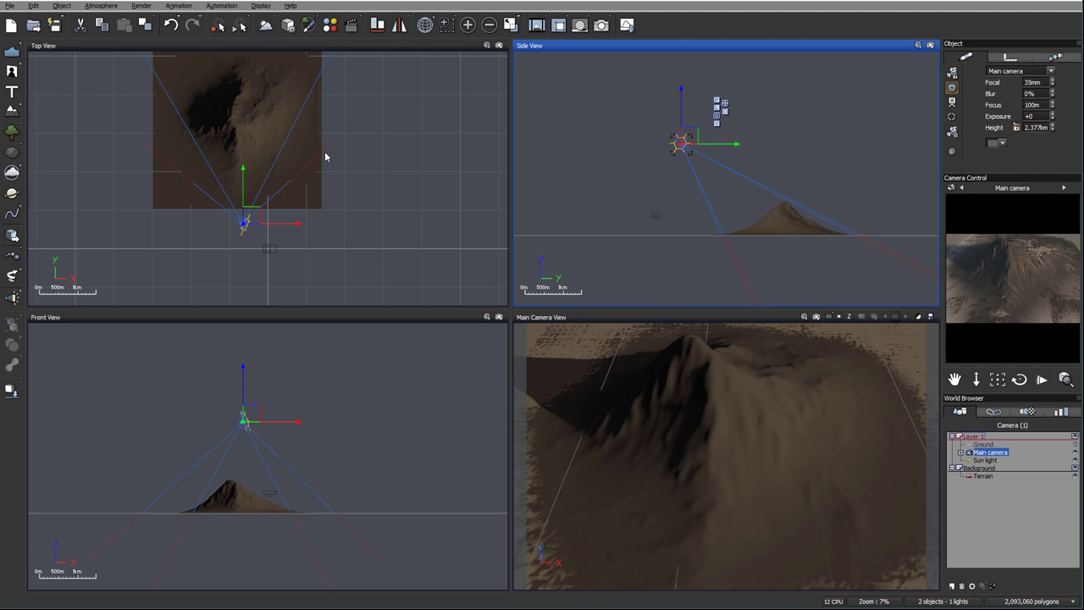
pyautogui.click(261, 117)
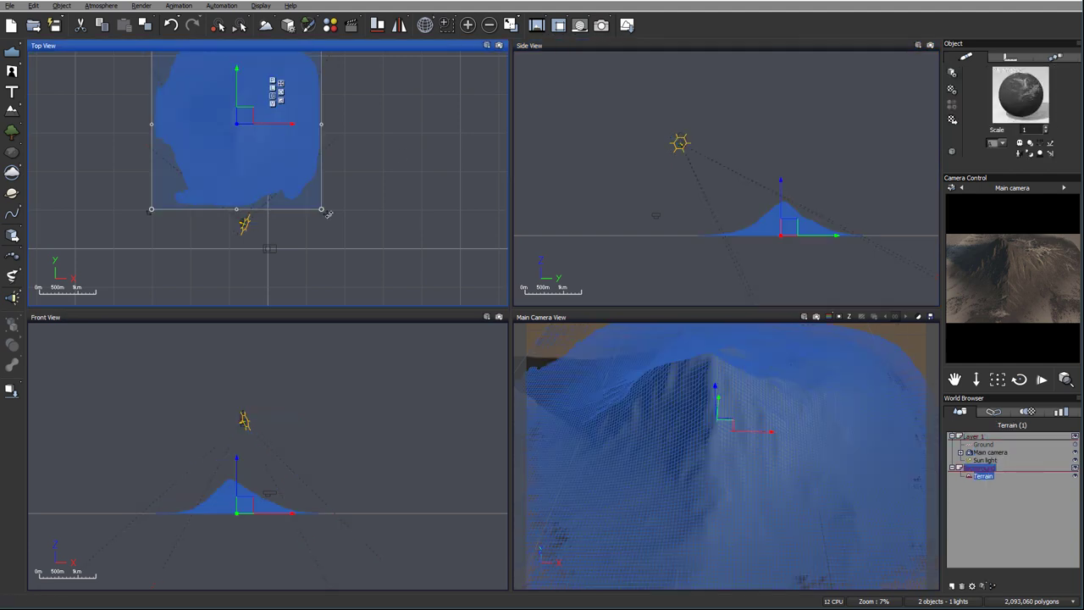
pyautogui.moveTo(328, 214); pyautogui.dragTo(158, 236)
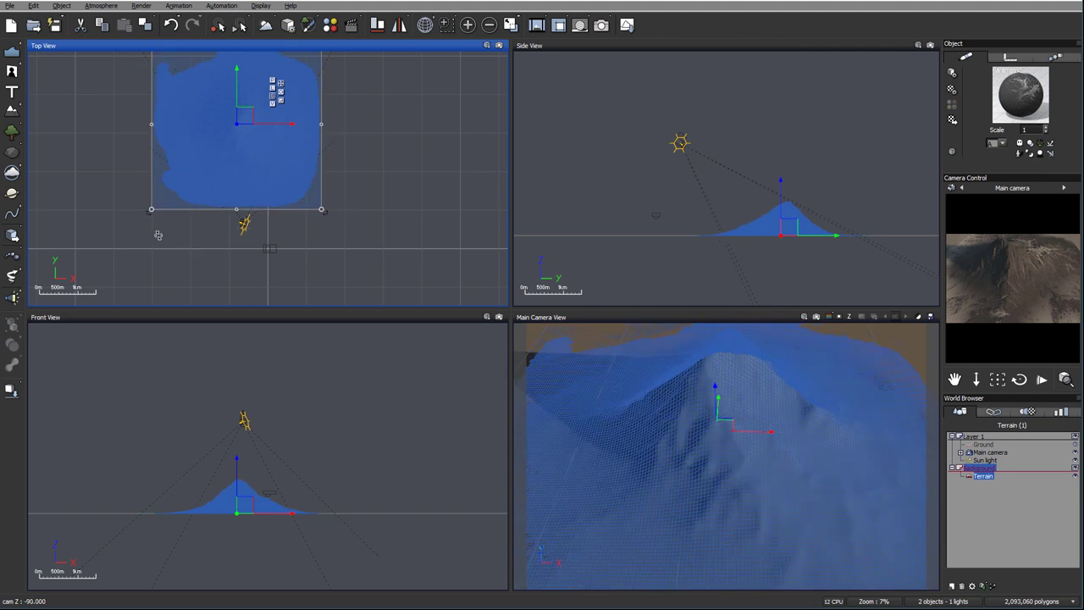
pyautogui.moveTo(158, 236); pyautogui.dragTo(157, 74)
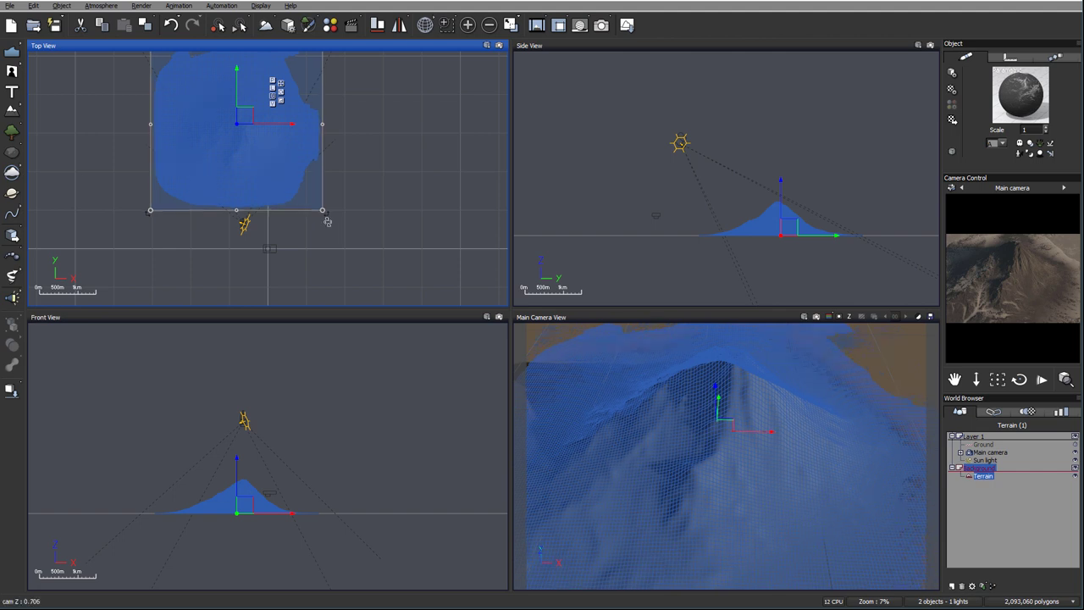
pyautogui.moveTo(327, 221); pyautogui.dragTo(394, 206)
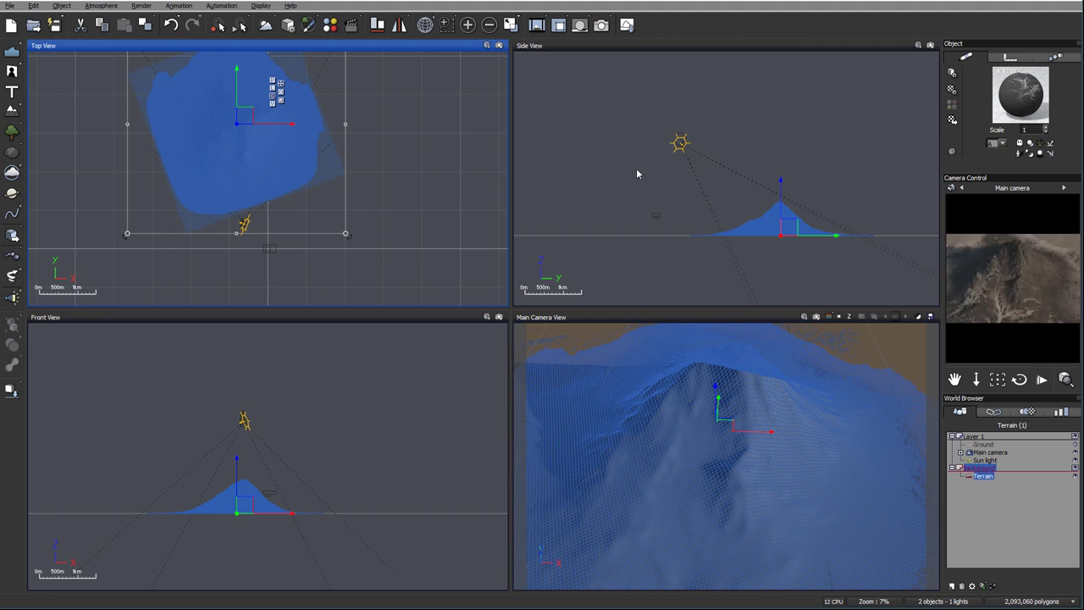
# Move the main camera back from the mountain and lower it near ground level
pyautogui.click(985, 453)
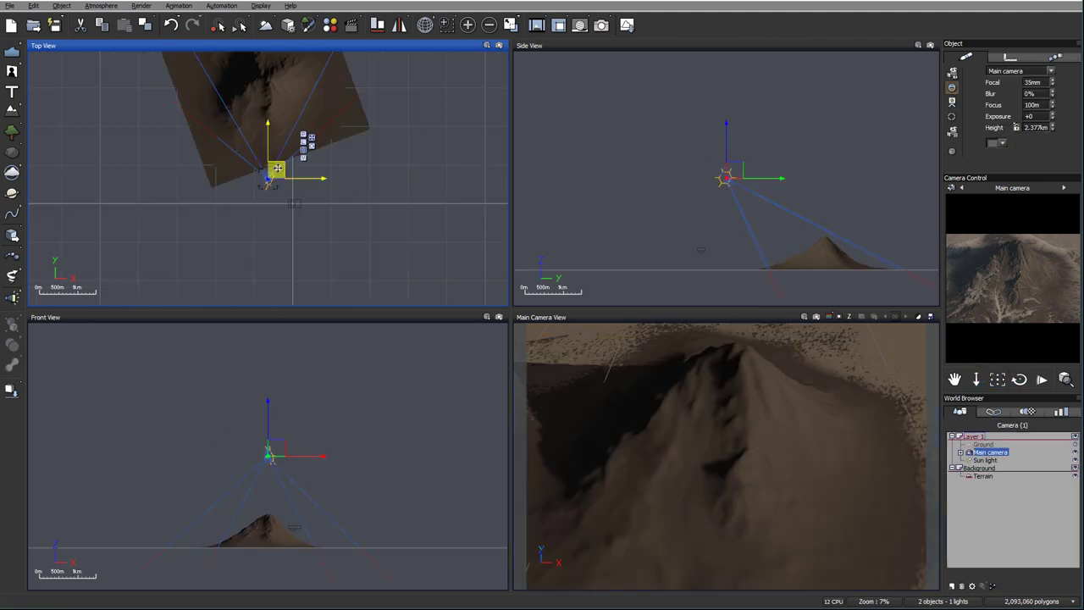
pyautogui.moveTo(277, 167); pyautogui.dragTo(283, 284)
pyautogui.moveTo(404, 233); pyautogui.dragTo(410, 138, button='right')
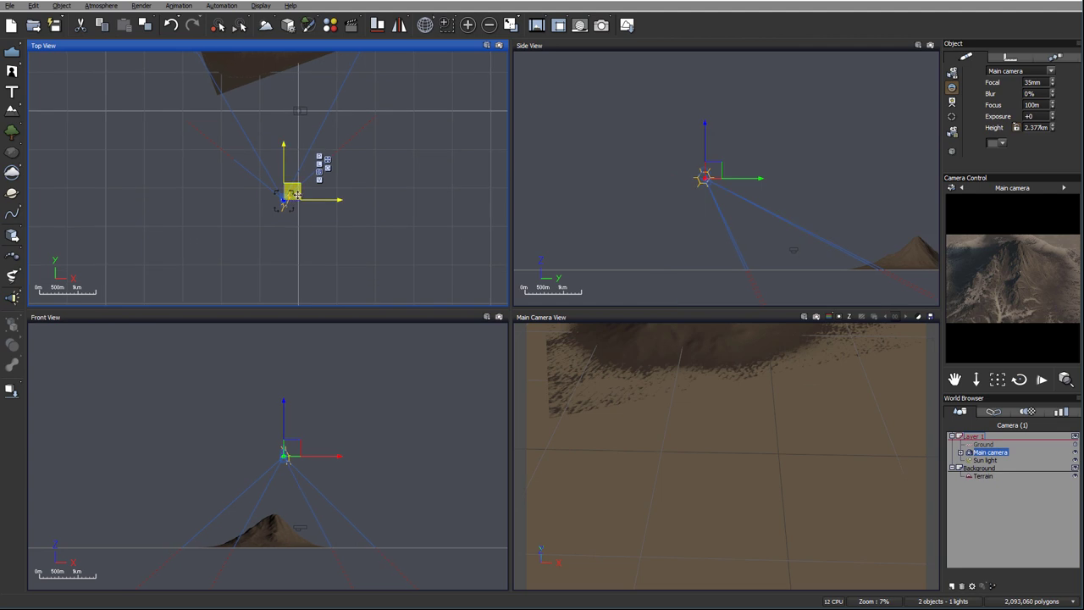
pyautogui.moveTo(294, 194); pyautogui.dragTo(291, 231)
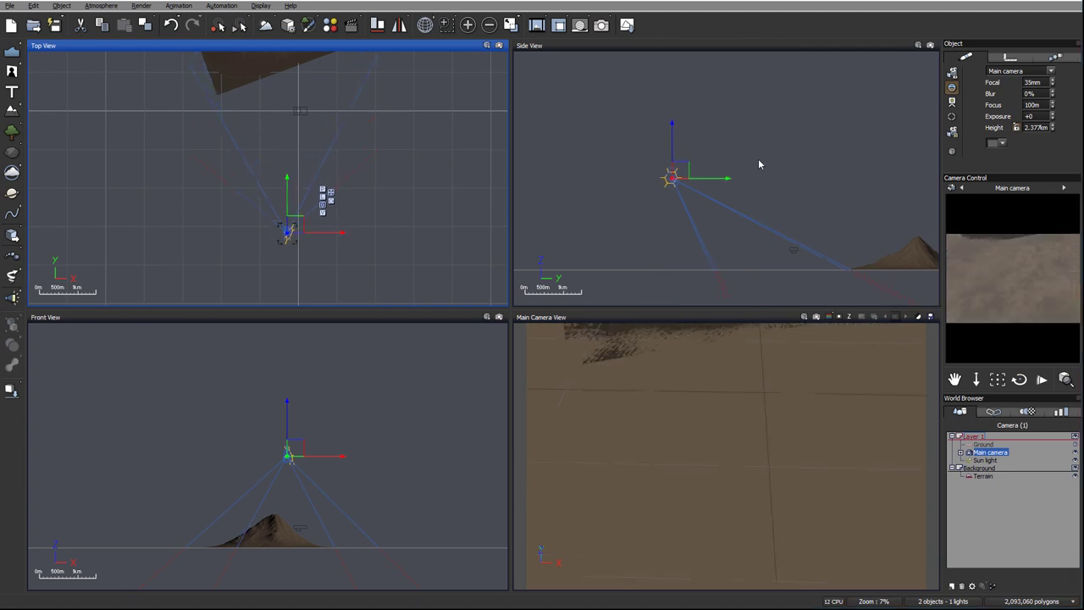
pyautogui.moveTo(669, 138); pyautogui.dragTo(667, 214)
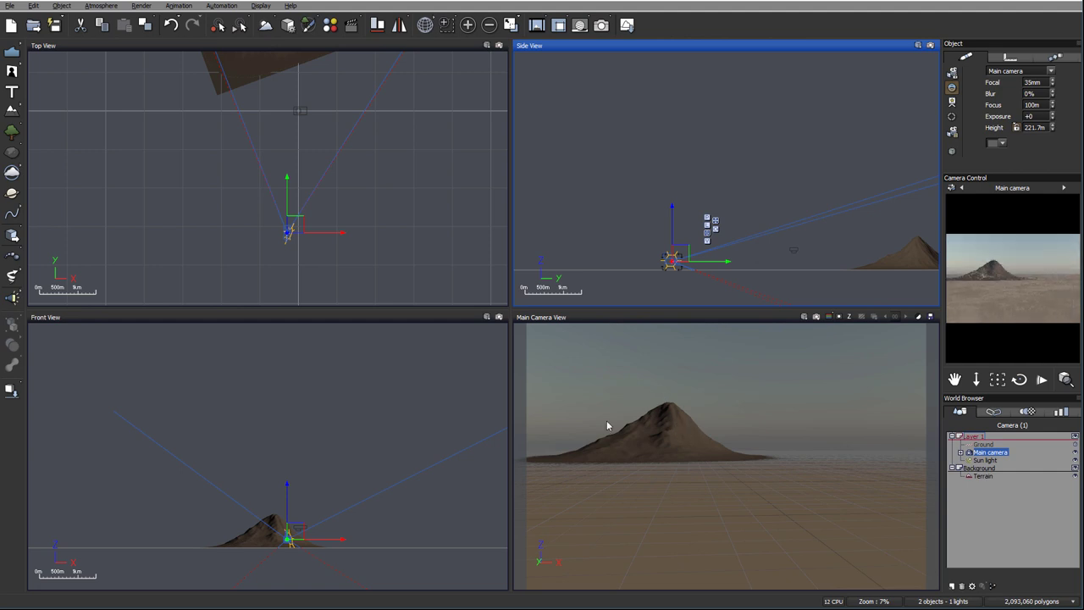
pyautogui.moveTo(290, 231); pyautogui.dragTo(295, 197)
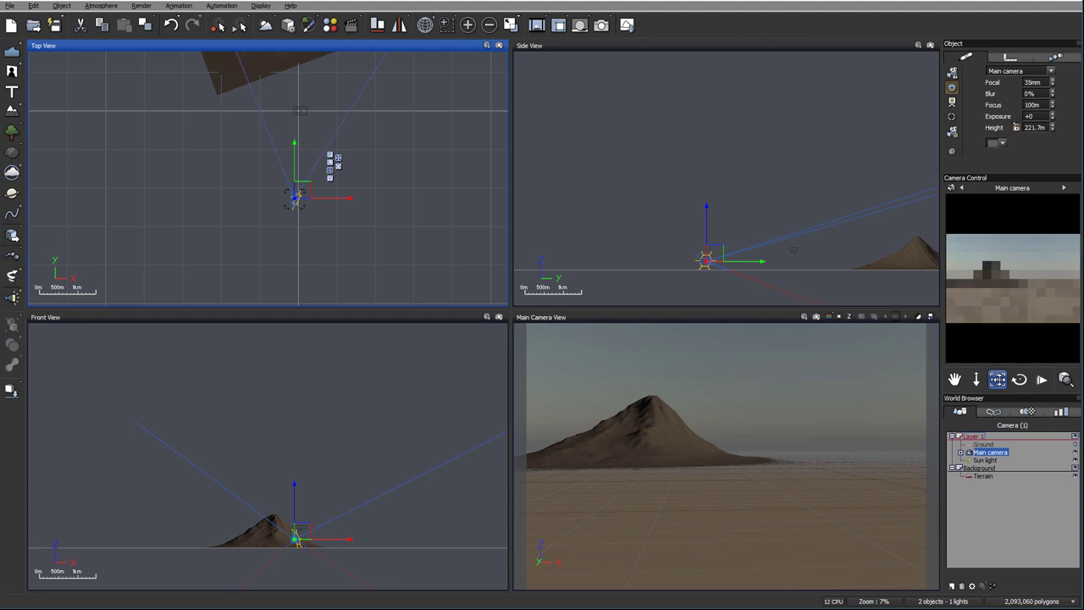
pyautogui.moveTo(998, 379); pyautogui.dragTo(998, 380)
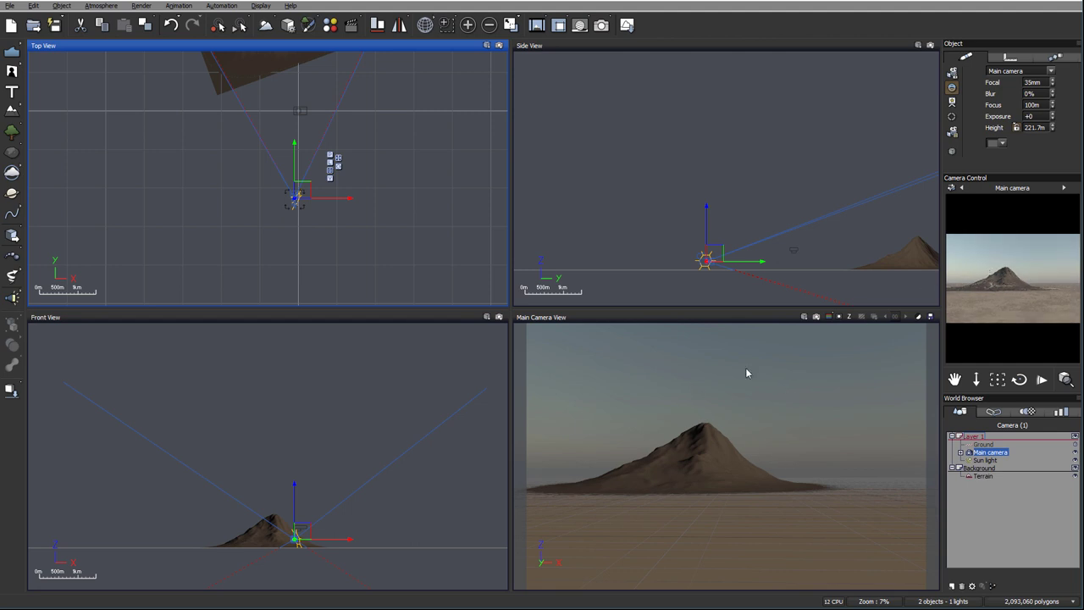
# Bring the camera closer, lower it to about 118.6 m, and tilt it to frame the peak
pyautogui.moveTo(424, 98); pyautogui.dragTo(360, 124, button='right')
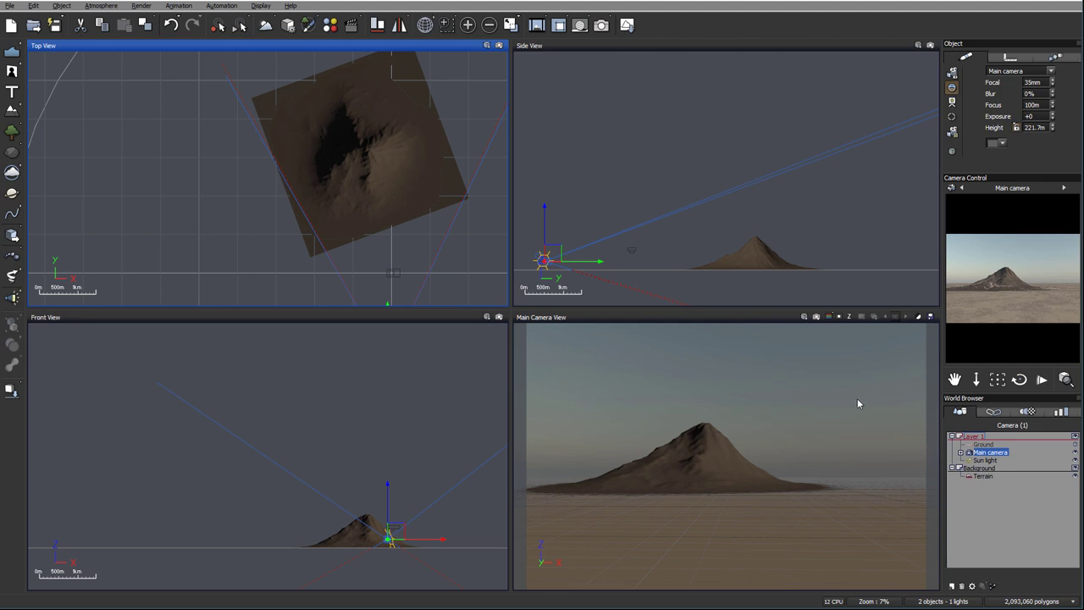
pyautogui.moveTo(368, 59); pyautogui.dragTo(345, 68, button='right')
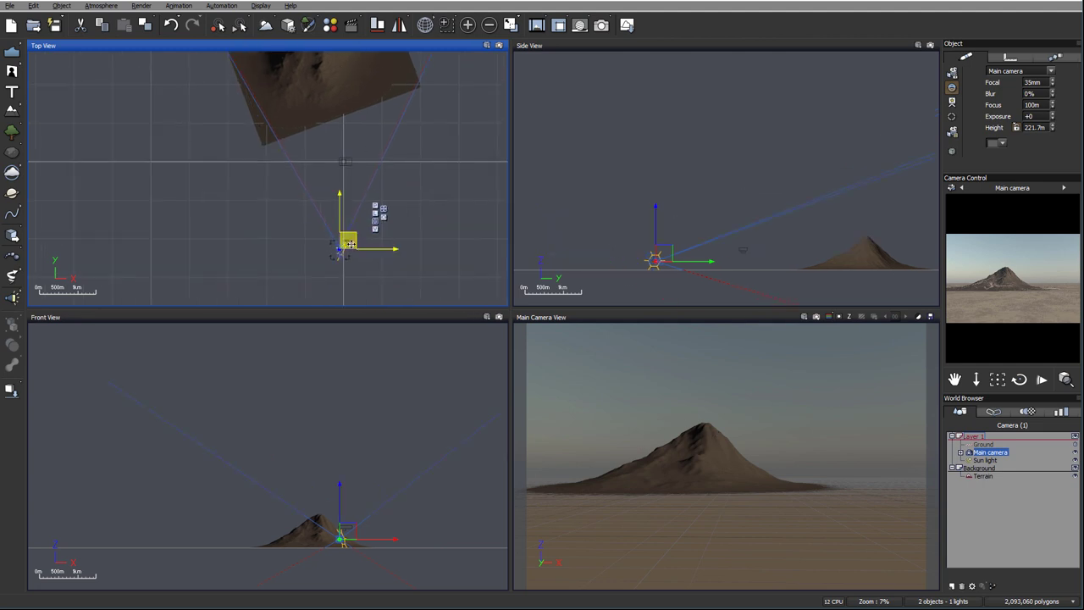
pyautogui.moveTo(346, 240); pyautogui.dragTo(345, 196, button='right')
pyautogui.moveTo(344, 197); pyautogui.dragTo(344, 186)
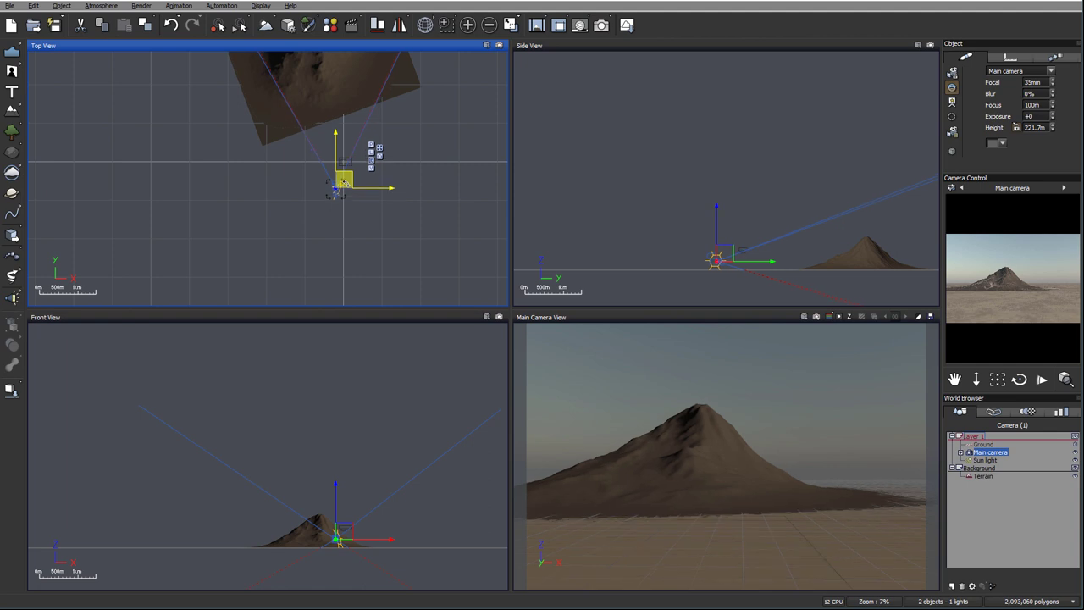
pyautogui.moveTo(849, 166); pyautogui.dragTo(787, 100, button='right')
pyautogui.scroll(2, 756, 138)
pyautogui.scroll(2, 756, 138)
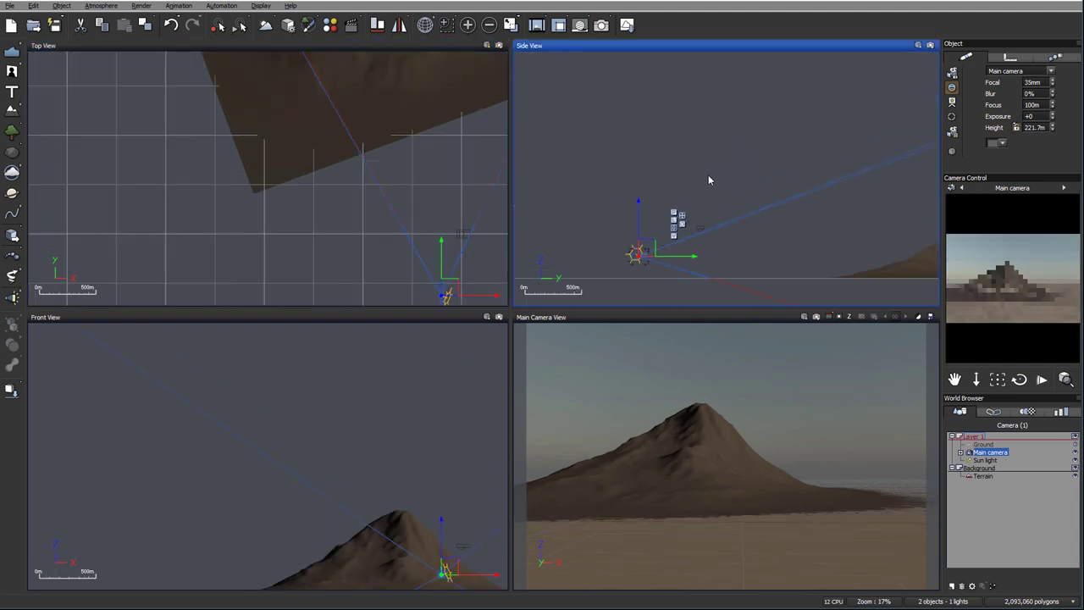
pyautogui.moveTo(717, 164); pyautogui.dragTo(740, 134, button='right')
pyautogui.moveTo(739, 133); pyautogui.dragTo(740, 150)
pyautogui.moveTo(1018, 375)
pyautogui.mouseDown()
pyautogui.moveTo(1017, 352)
pyautogui.moveTo(1012, 382)
pyautogui.mouseUp()
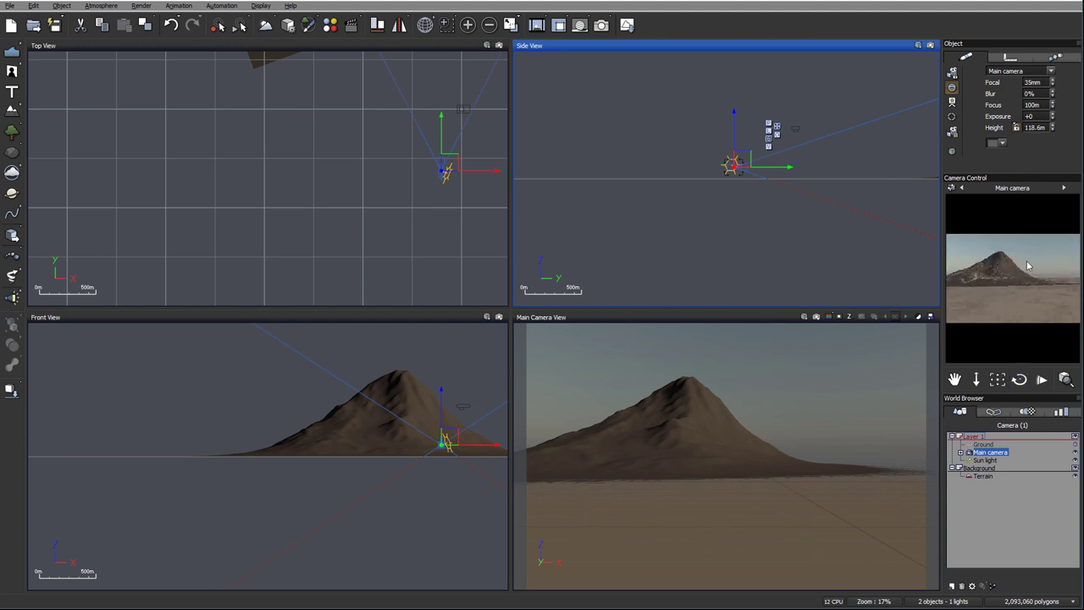